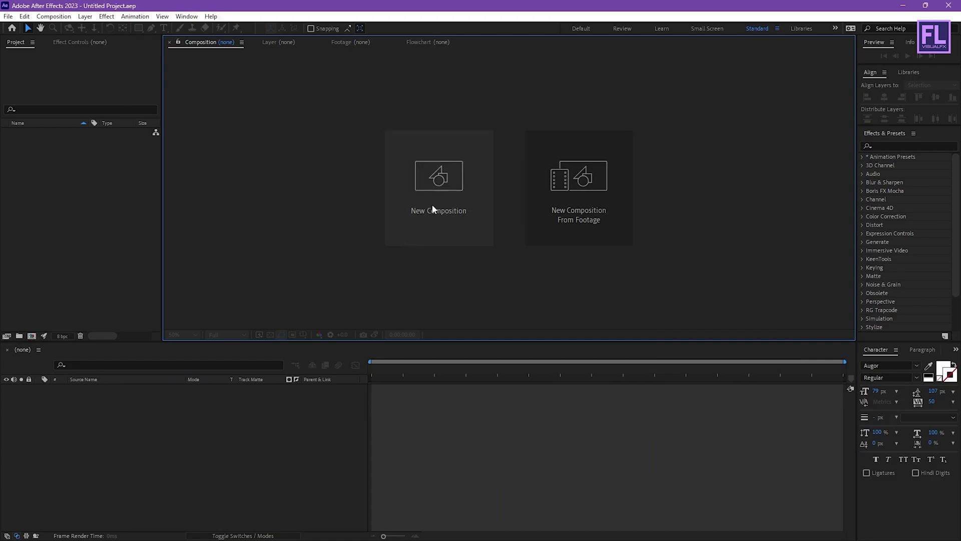
Create a 1920x1080, 30 fps, 10-second composition named "Cinematic Title".
{"action": "left_click", "coordinate": [446, 184]}
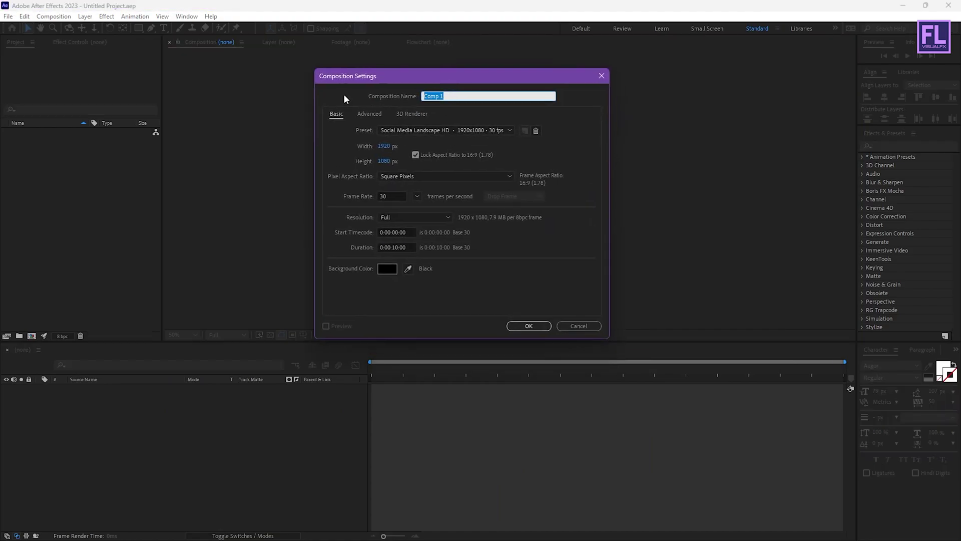
{"action": "type", "text": "Cinematic"}
{"action": "left_click", "coordinate": [528, 326]}
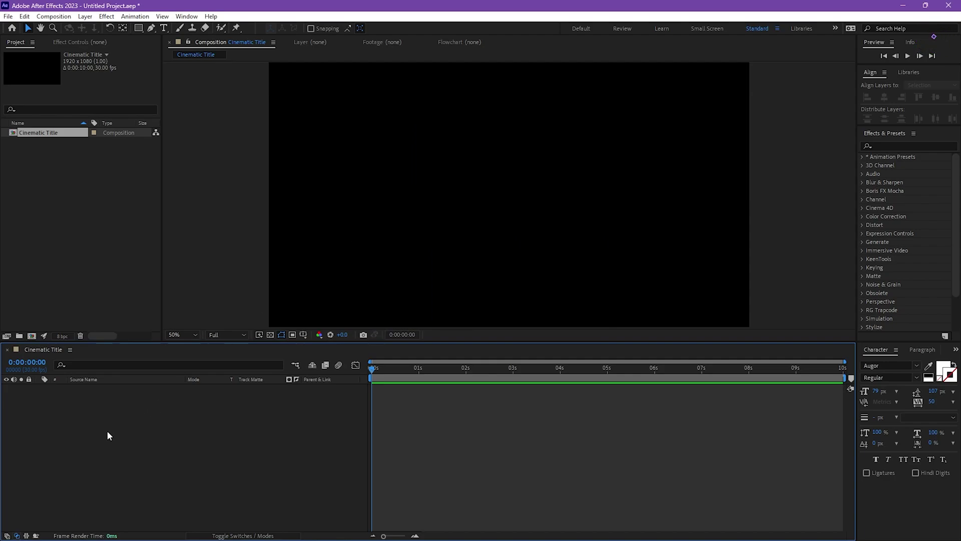
Add a text layer reading "cinematic" on the first line and "trailer 2.0" on the second.
{"action": "right_click", "coordinate": [74, 420]}
{"action": "mouse_move", "coordinate": [133, 298]}
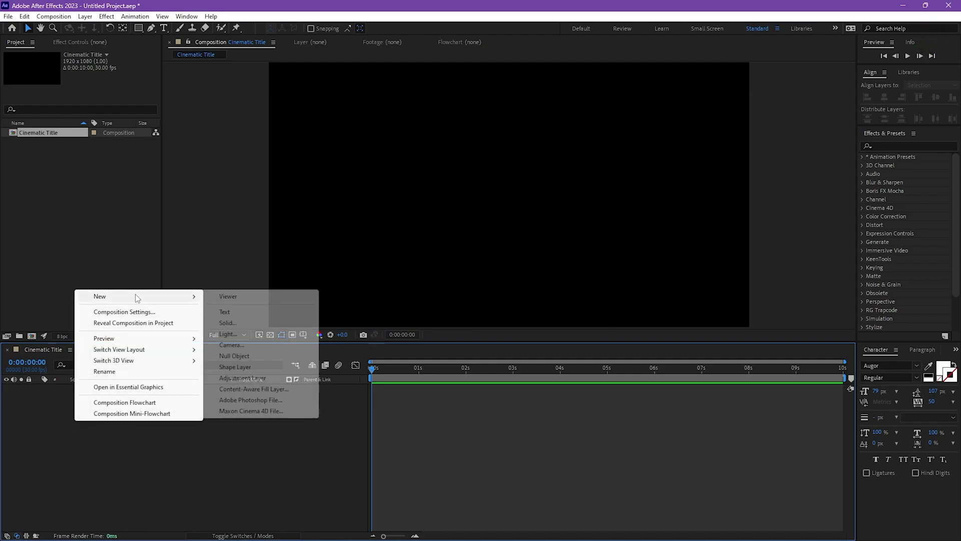
{"action": "left_click", "coordinate": [248, 314]}
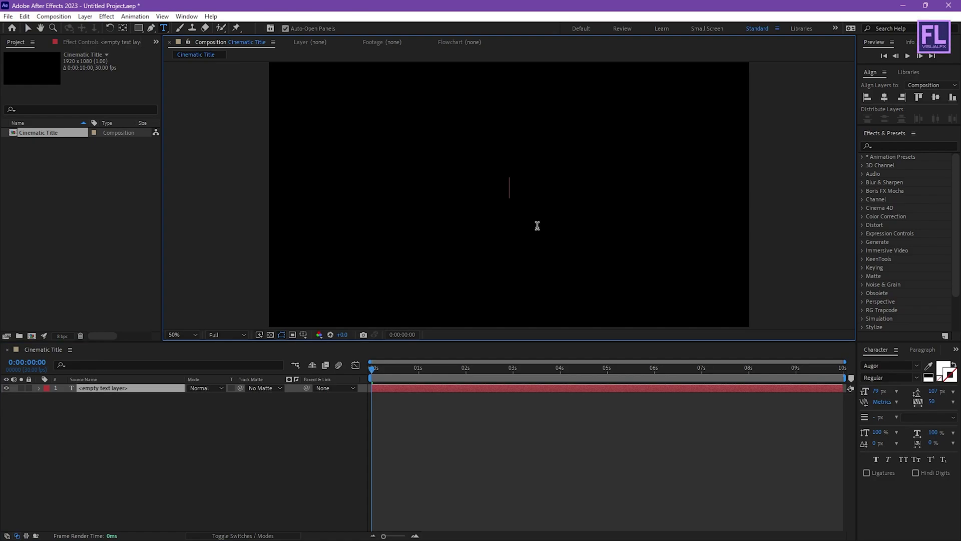
{"action": "type", "text": "cinematic"}
{"action": "key", "text": "Return"}
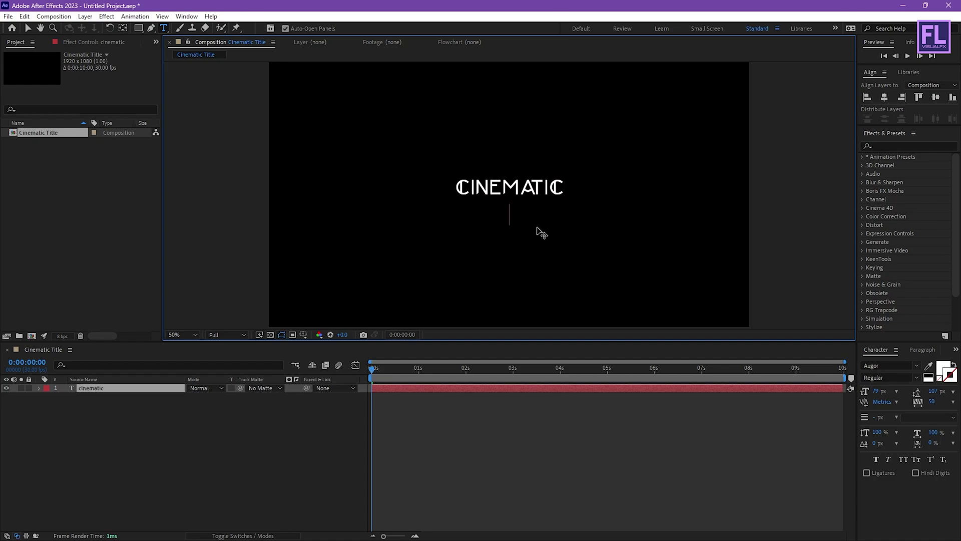
{"action": "type", "text": "trailer 2"}
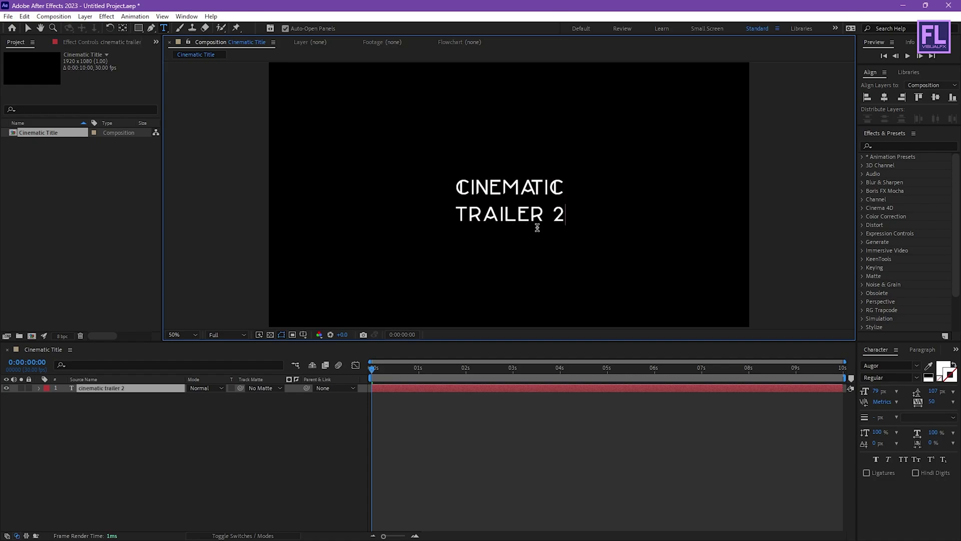
{"action": "type", "text": ".0"}
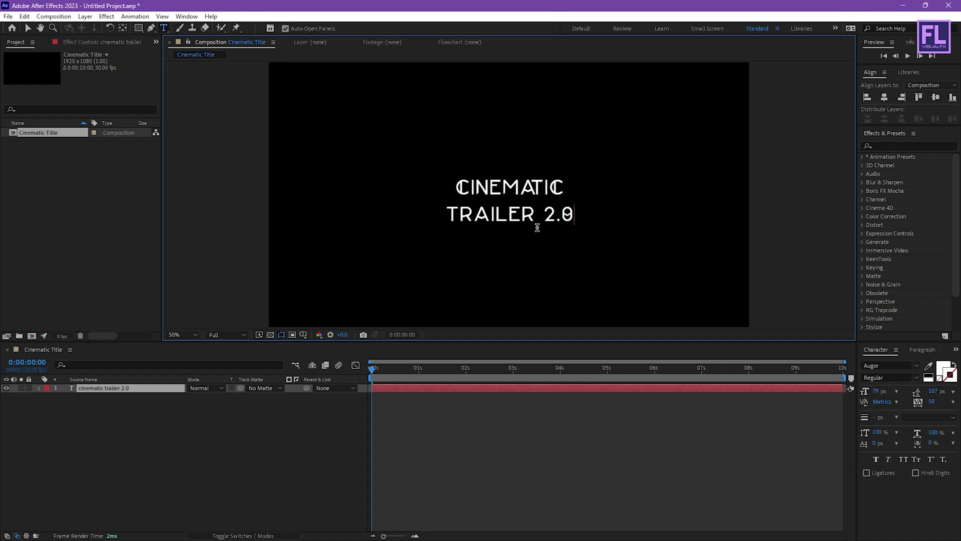
{"action": "left_click", "coordinate": [218, 429]}
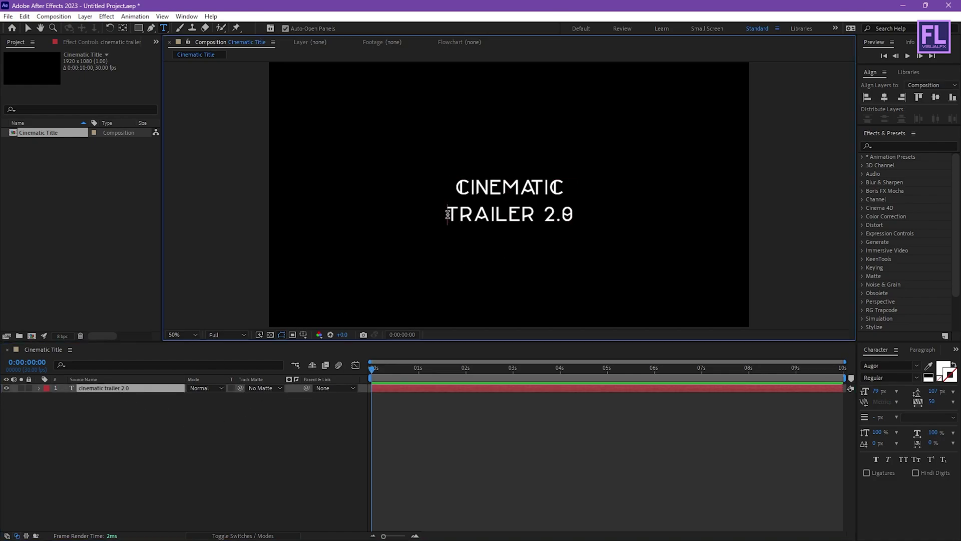
Format the "trailer 2.0" line at 160 px in Bold with 177 px leading.
{"action": "left_click_drag", "start_coordinate": [447, 214], "coordinate": [580, 212]}
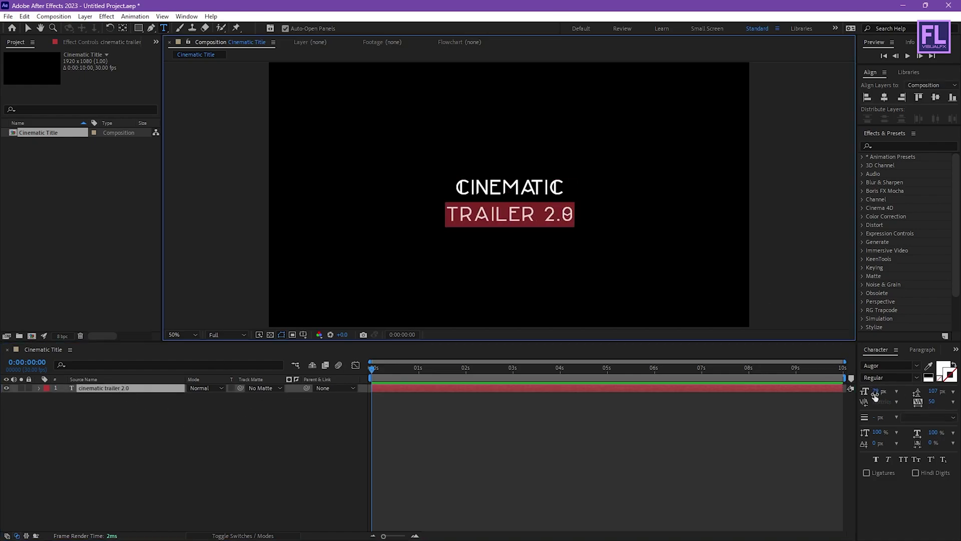
{"action": "left_click_drag", "start_coordinate": [876, 391], "coordinate": [908, 388]}
{"action": "left_click", "coordinate": [881, 377]}
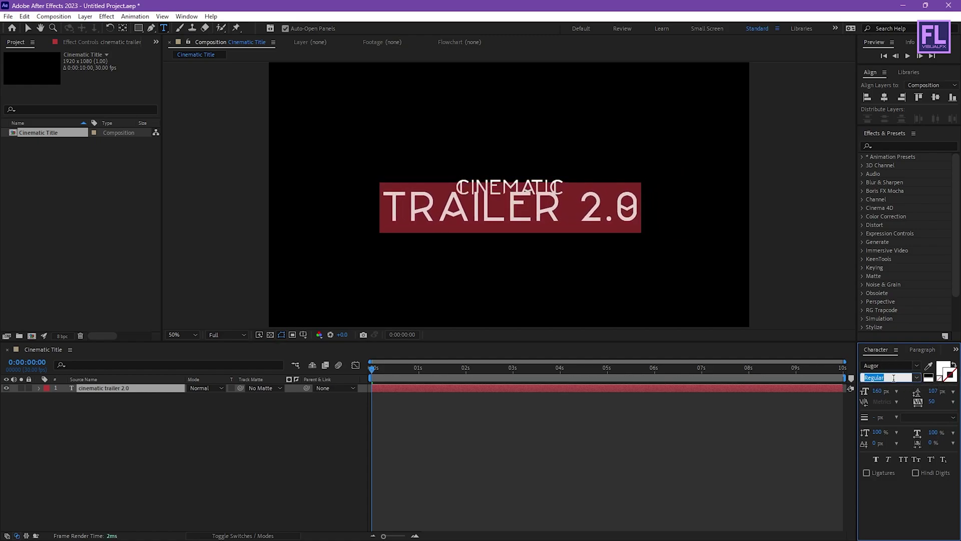
{"action": "type", "text": "Bold"}
{"action": "mouse_move", "coordinate": [935, 391]}
{"action": "left_mouse_down"}
{"action": "mouse_move", "coordinate": [957, 388]}
{"action": "mouse_move", "coordinate": [941, 391]}
{"action": "left_mouse_up"}
{"action": "left_click", "coordinate": [187, 435]}
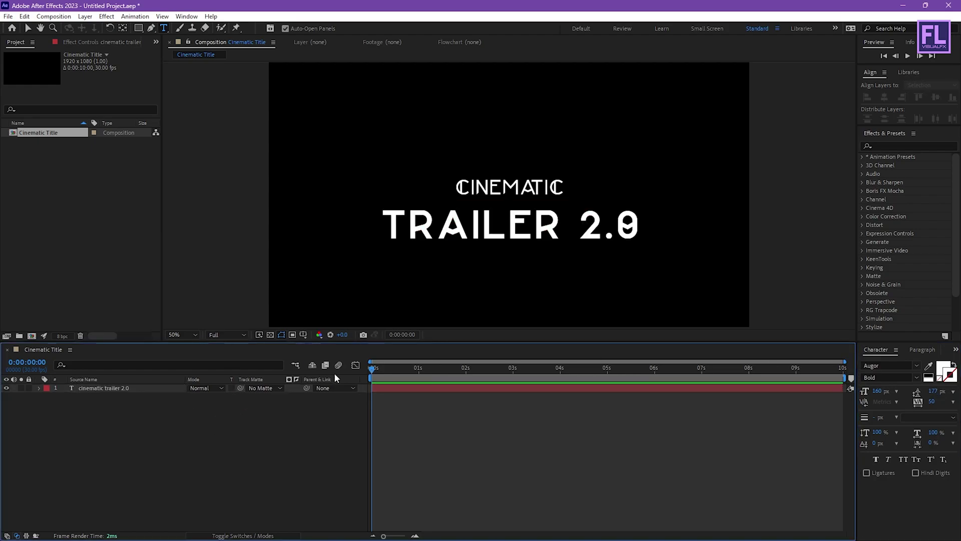
Center the title text layer horizontally and vertically in the composition.
{"action": "left_click", "coordinate": [521, 221]}
{"action": "key", "text": "v"}
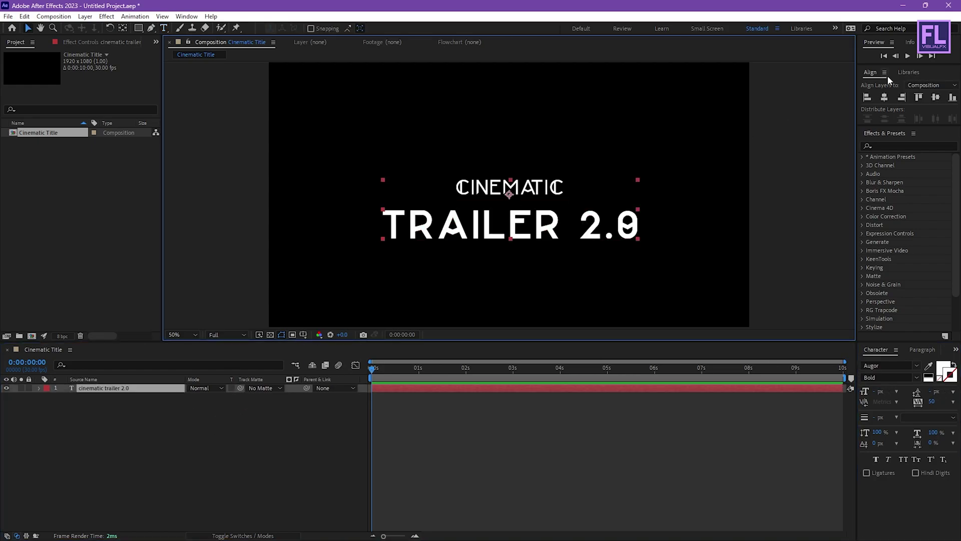
{"action": "left_click", "coordinate": [885, 97]}
{"action": "left_click", "coordinate": [935, 97]}
{"action": "left_click", "coordinate": [469, 292]}
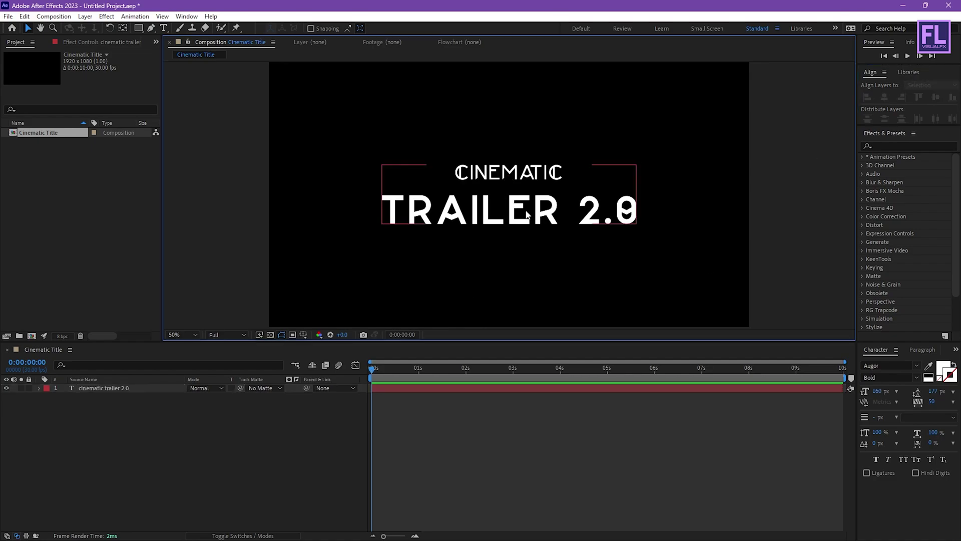
{"action": "left_click", "coordinate": [160, 408]}
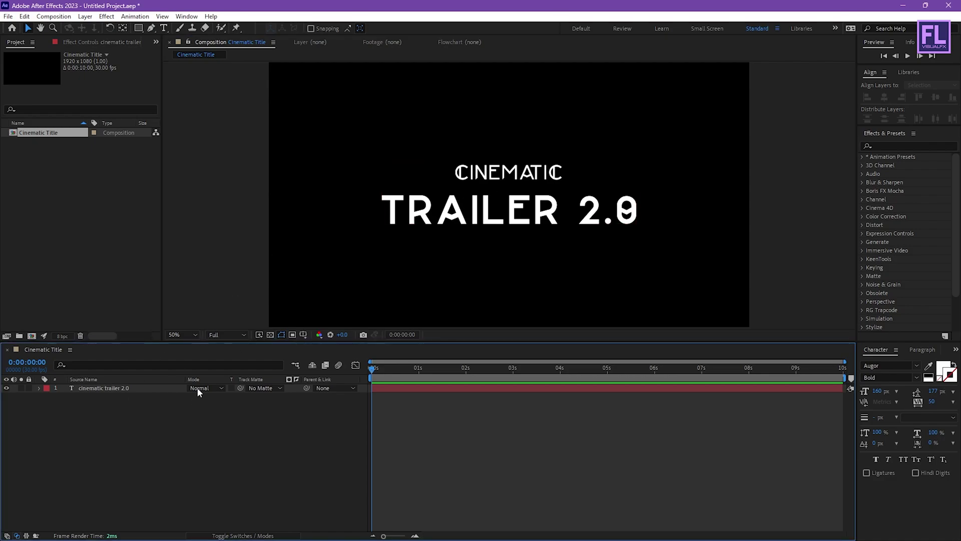
Draw a straight horizontal line with the Pen tool between the two title lines, slightly wider than "CINEMATIC", with no fill and a white 8 px stroke.
{"action": "left_click", "coordinate": [150, 28]}
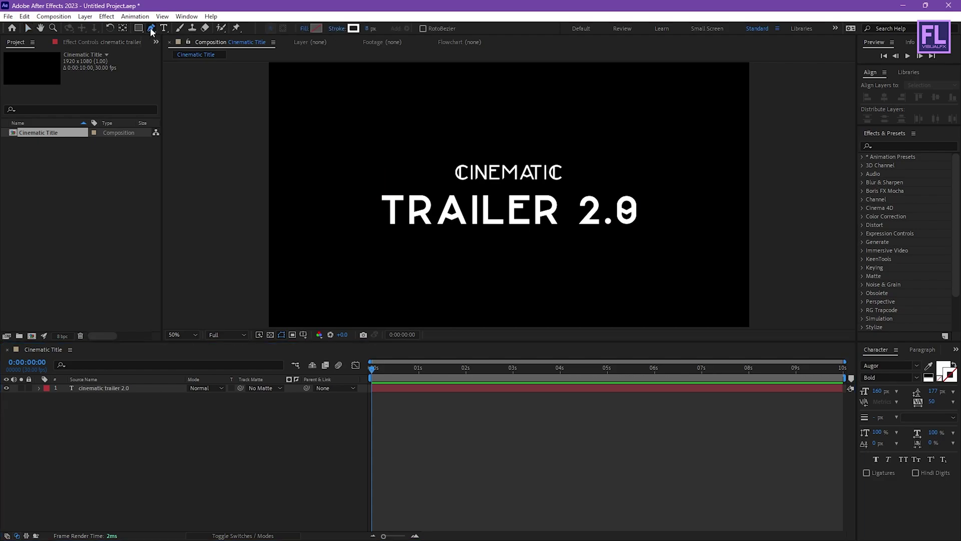
{"action": "left_click", "coordinate": [303, 28]}
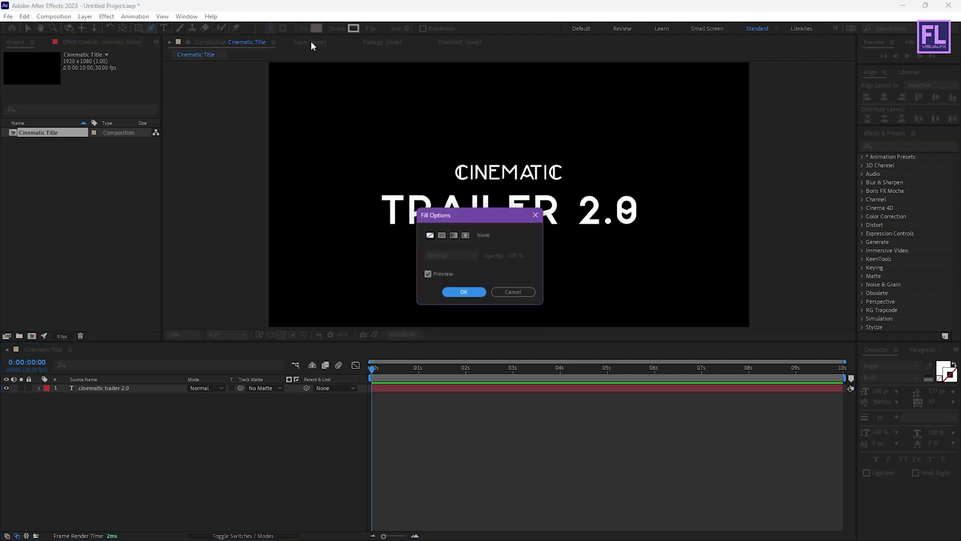
{"action": "left_click", "coordinate": [463, 298]}
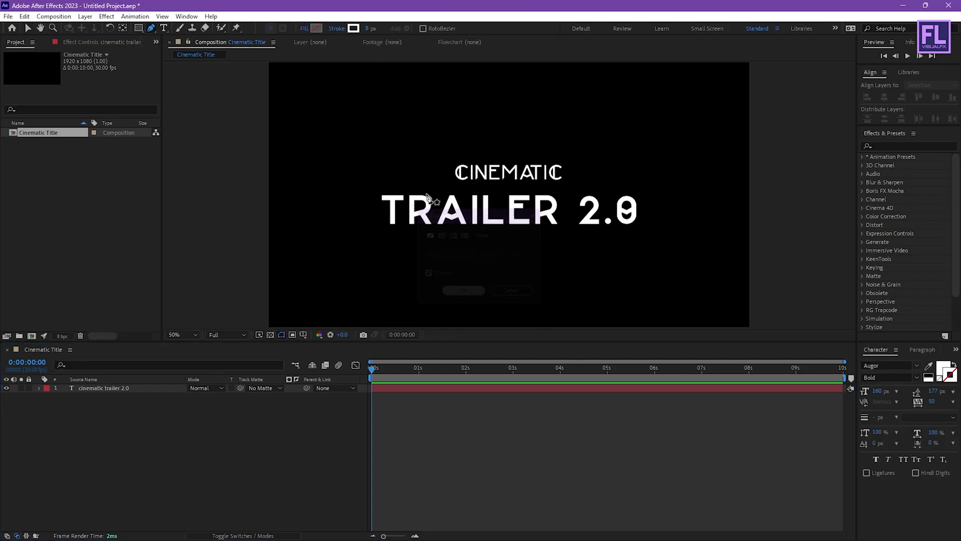
{"action": "key", "text": "slash"}
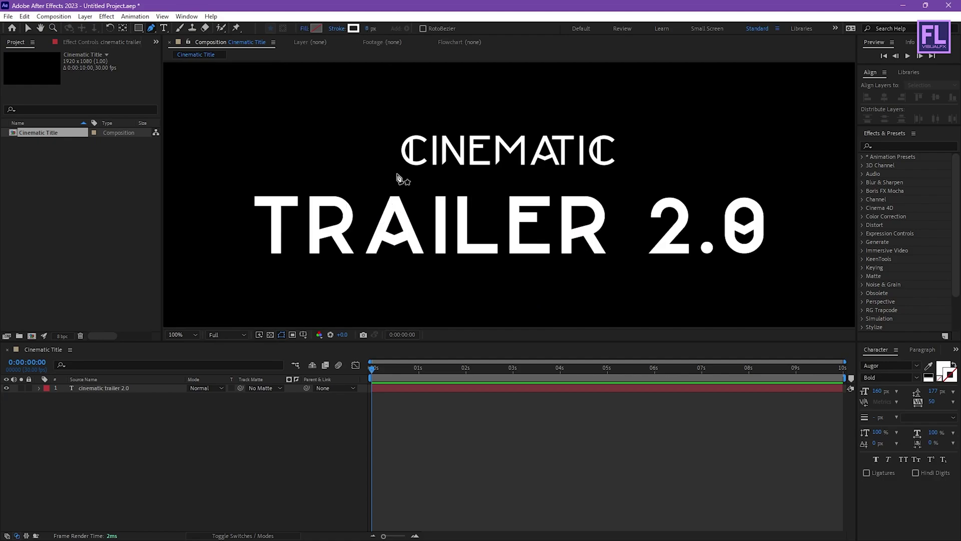
{"action": "left_click", "coordinate": [388, 176]}
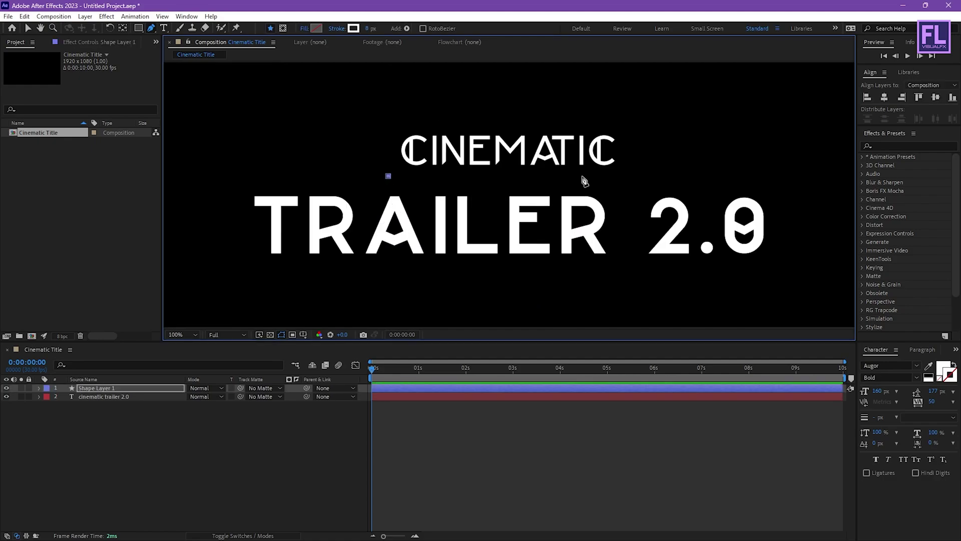
{"action": "left_click", "coordinate": [624, 175], "text": "shift"}
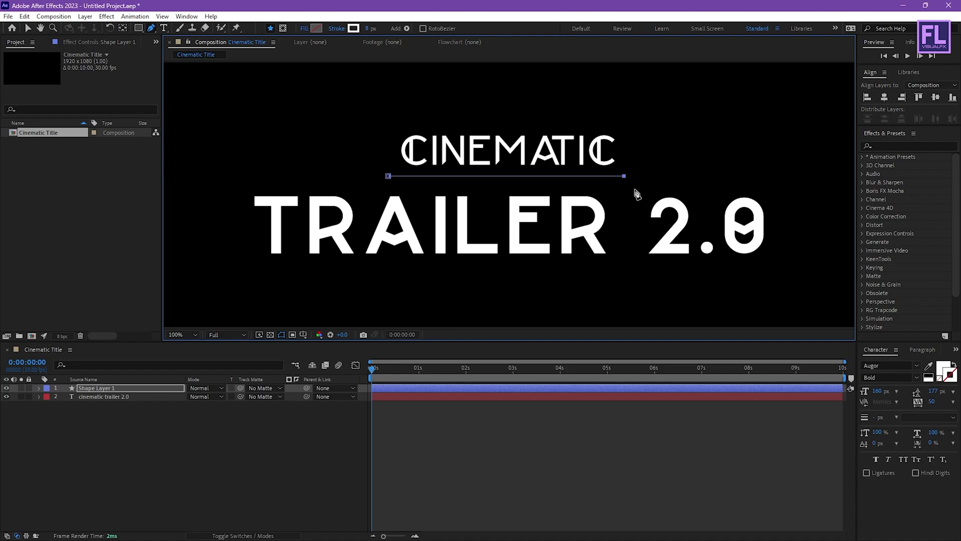
{"action": "key", "text": "comma"}
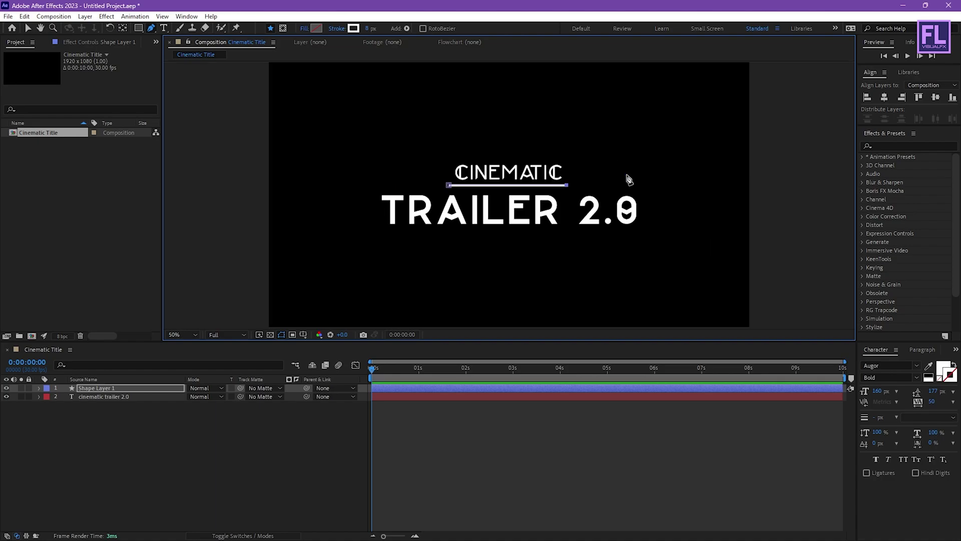
Add Trim Paths to the line's shape layer and enable keyframing for its Start and End at 0:00:00:00.
{"action": "left_click", "coordinate": [116, 391]}
{"action": "left_click", "coordinate": [39, 388]}
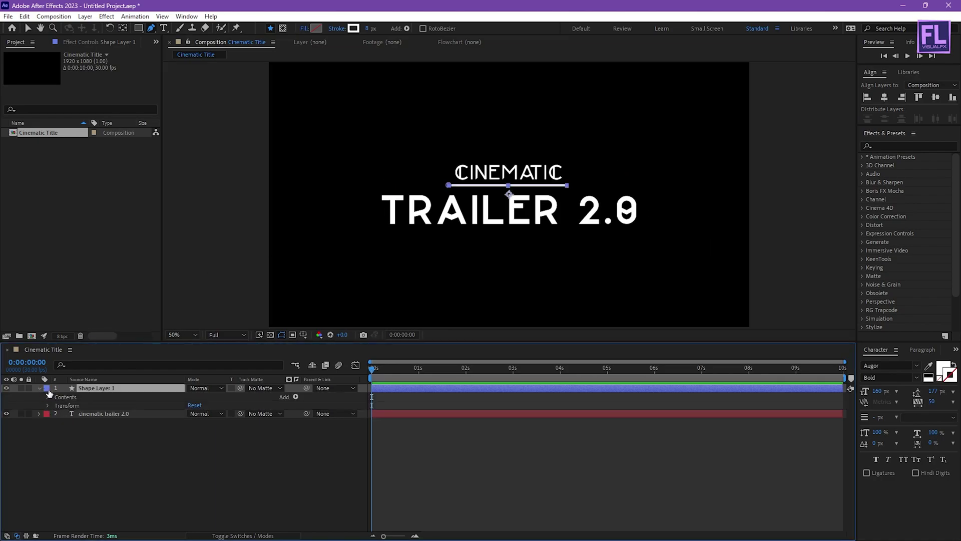
{"action": "left_click", "coordinate": [295, 396]}
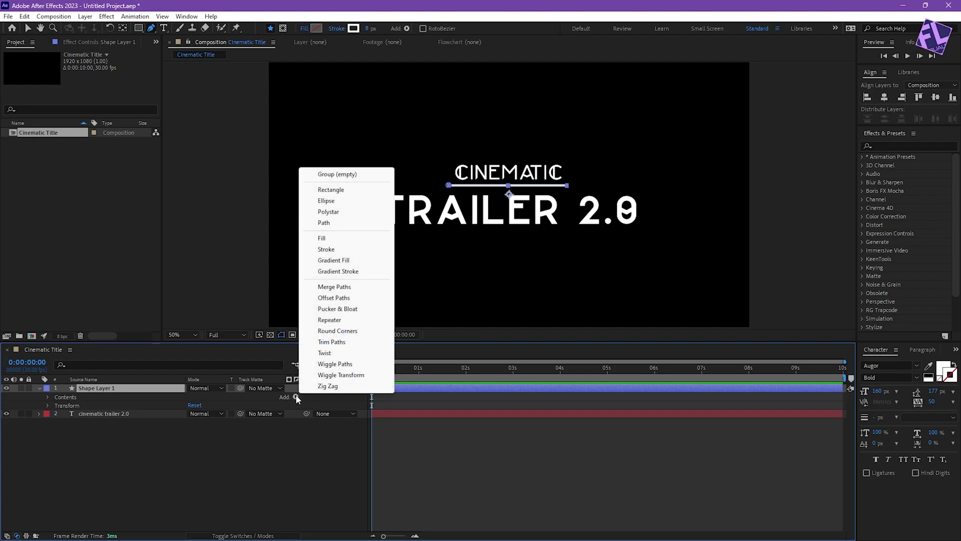
{"action": "left_click", "coordinate": [356, 341]}
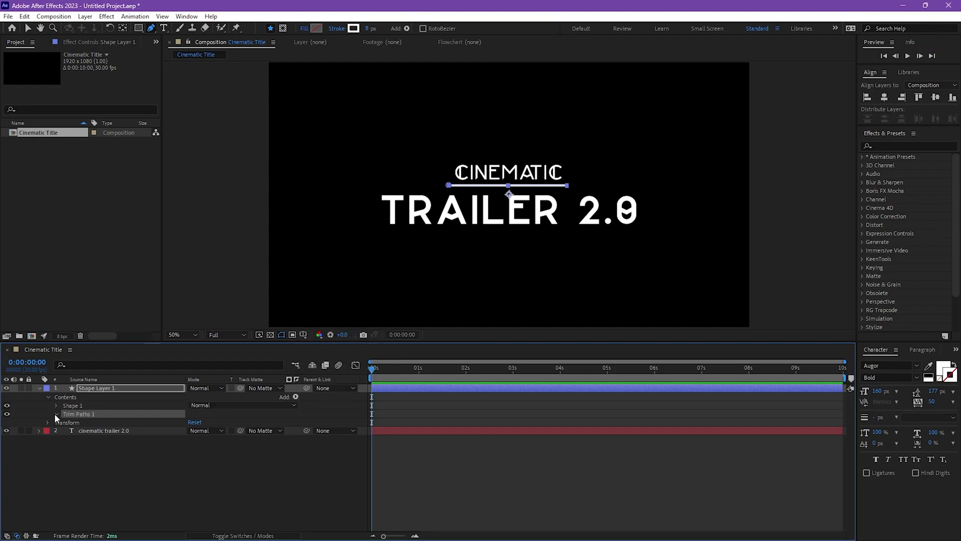
{"action": "left_click", "coordinate": [55, 414]}
{"action": "left_click", "coordinate": [73, 422]}
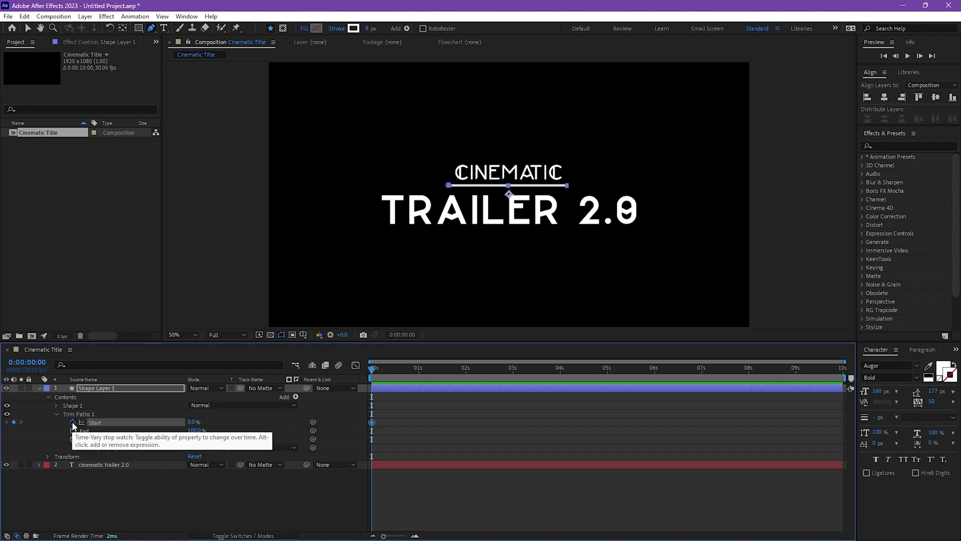
{"action": "left_click", "coordinate": [73, 431]}
Keyframe Trim Paths Start and End at 50% on the first frame, then Start at 100% and End at 0% at 0:00:02:10.
{"action": "left_click", "coordinate": [196, 423]}
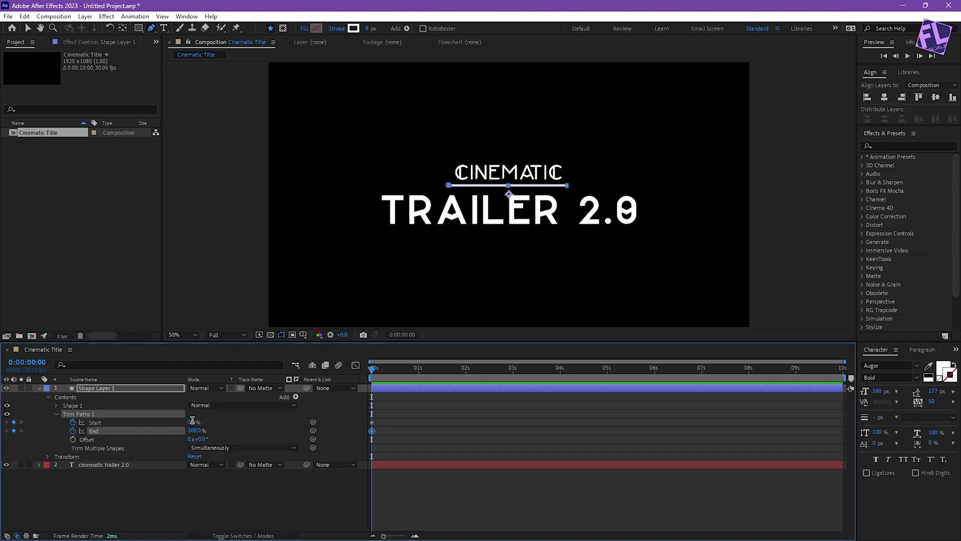
{"action": "type", "text": "50"}
{"action": "key", "text": "Return"}
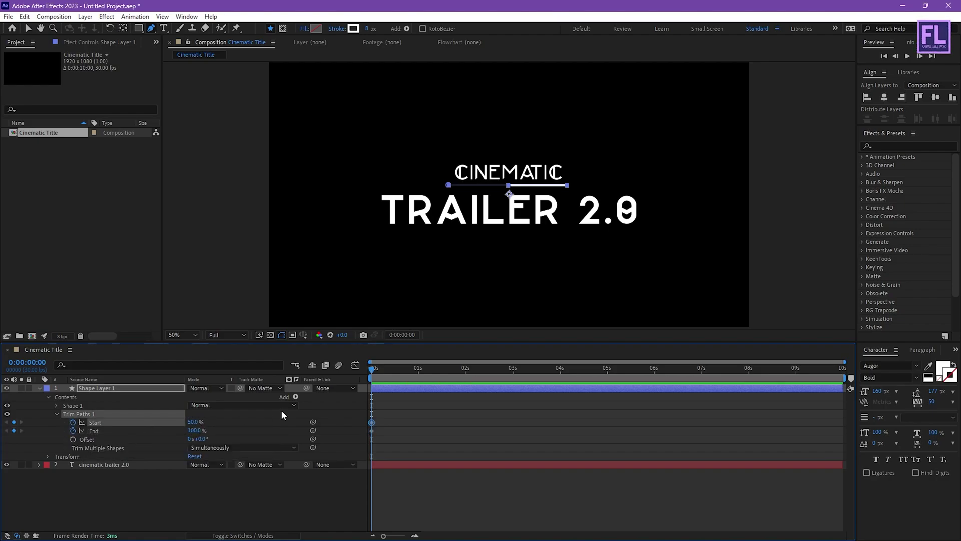
{"action": "left_click", "coordinate": [193, 431]}
{"action": "type", "text": "50"}
{"action": "key", "text": "Return"}
{"action": "left_click_drag", "start_coordinate": [373, 374], "coordinate": [482, 370]}
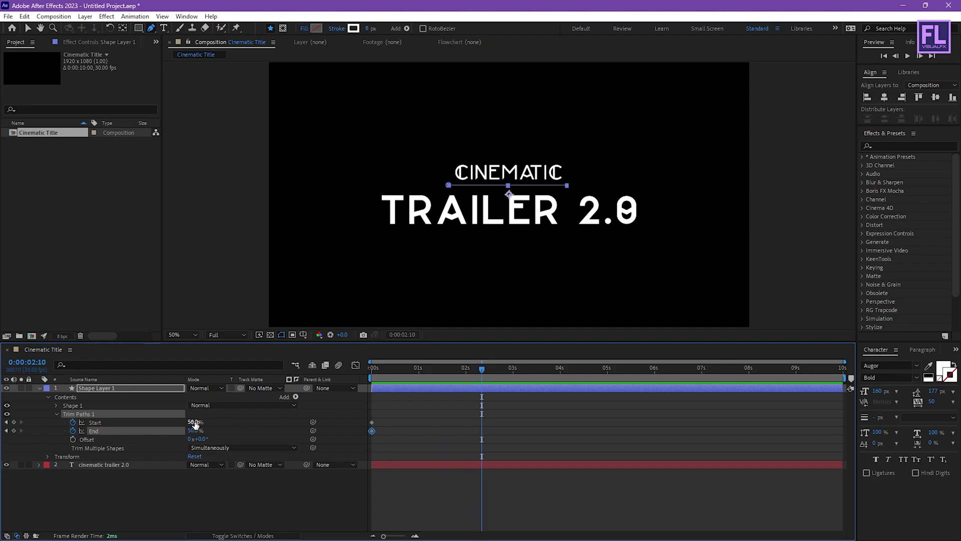
{"action": "left_click_drag", "start_coordinate": [192, 422], "coordinate": [131, 431]}
Ease the four Trim Paths keyframes and reshape their speed curves to peak at about half a second, with a long slow finish.
{"action": "left_click_drag", "start_coordinate": [514, 414], "coordinate": [358, 440]}
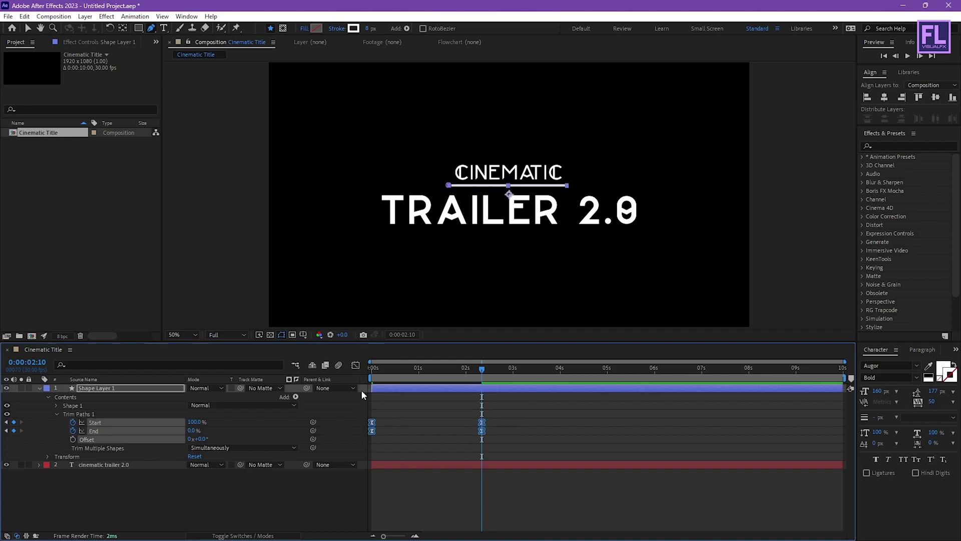
{"action": "left_click", "coordinate": [355, 365]}
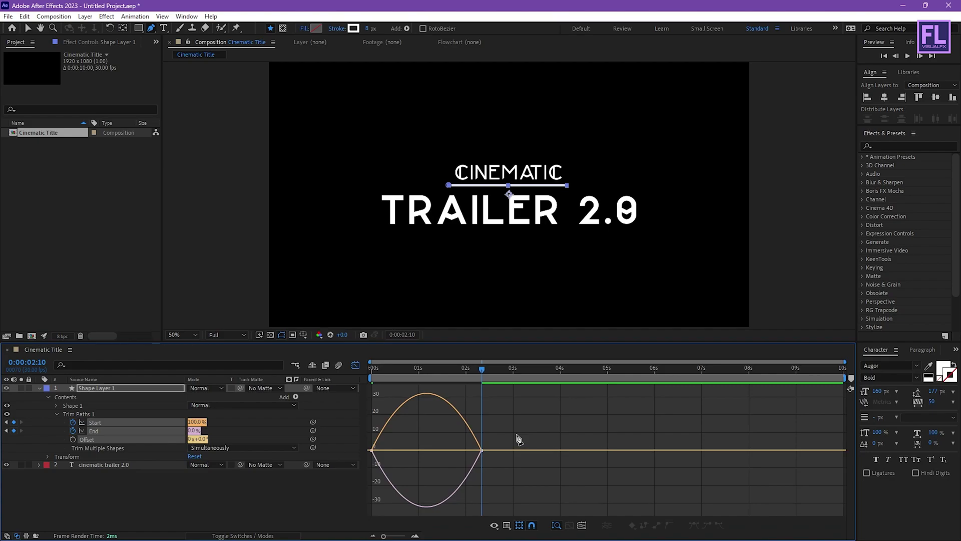
{"action": "key", "text": "v"}
{"action": "left_click_drag", "start_coordinate": [520, 434], "coordinate": [427, 450]}
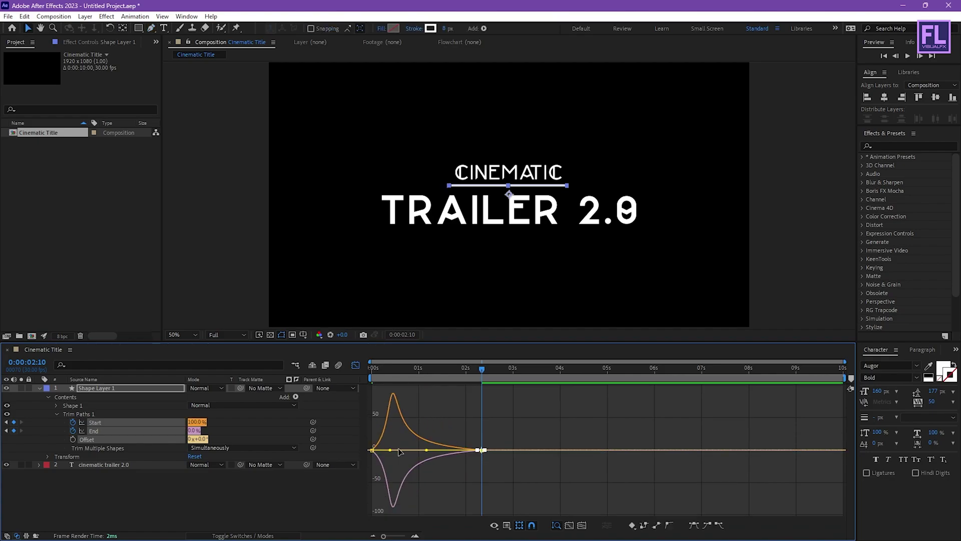
Play back the line's reveal animation from the first frame.
{"action": "left_click_drag", "start_coordinate": [399, 369], "coordinate": [354, 370]}
{"action": "key", "text": "space"}
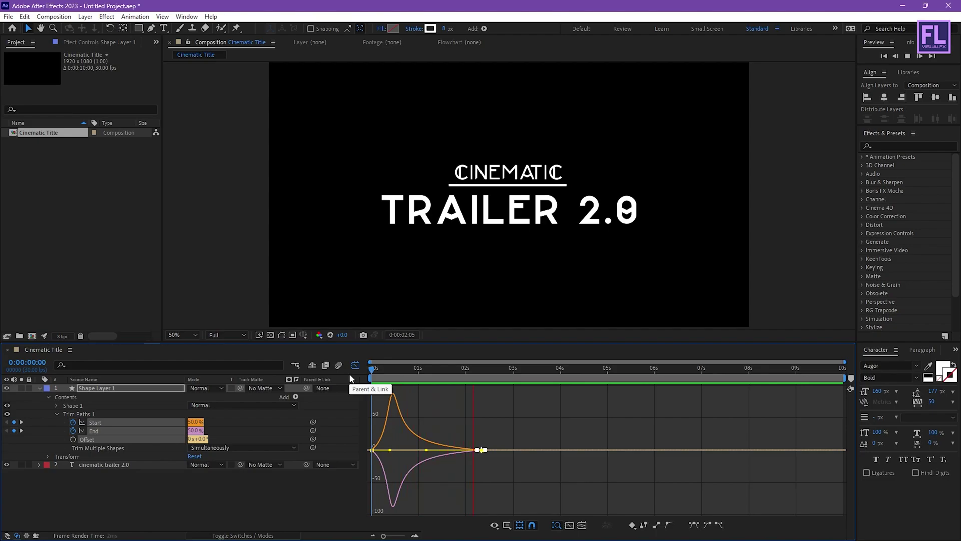
{"action": "key", "text": "space"}
Collapse the shape layer's properties and return from the graph editor to the layer bars.
{"action": "left_click", "coordinate": [39, 388]}
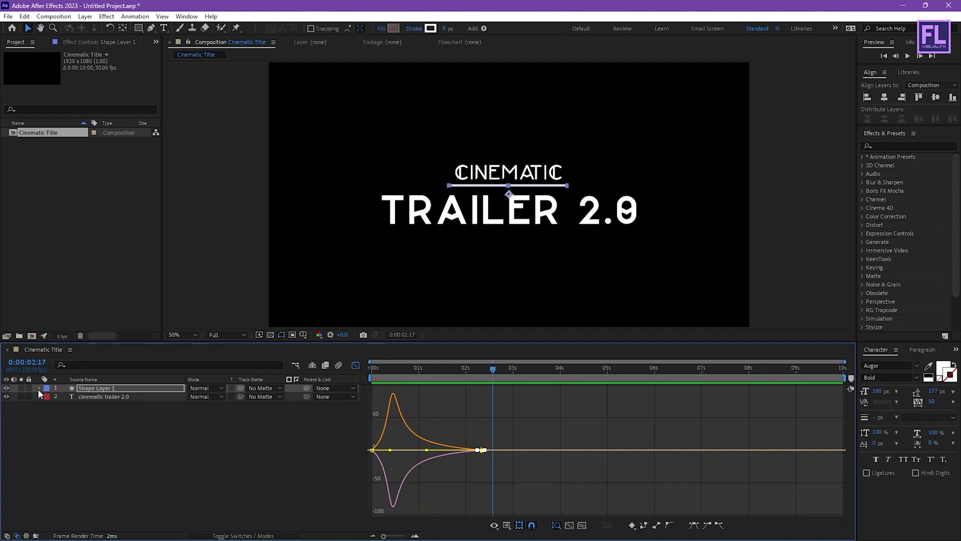
{"action": "left_click", "coordinate": [111, 453]}
{"action": "left_click", "coordinate": [356, 365]}
Pre-compose the shape layer and the title text layer together into a composition named Text.
{"action": "left_click_drag", "start_coordinate": [113, 443], "coordinate": [113, 370]}
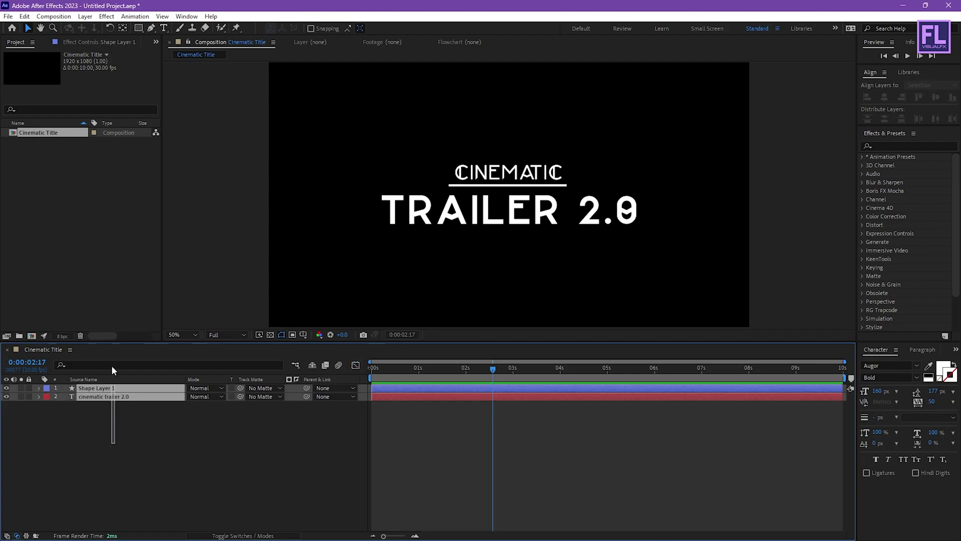
{"action": "right_click", "coordinate": [100, 390]}
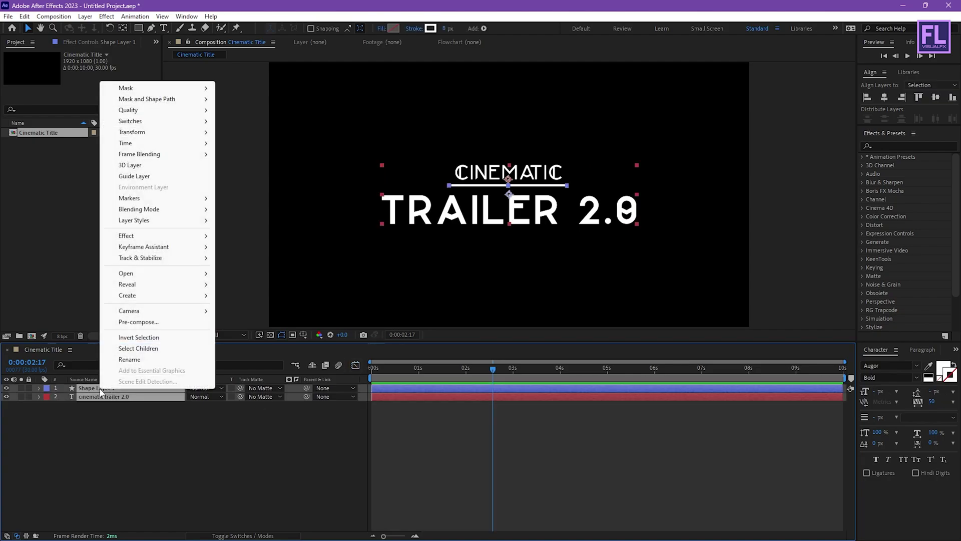
{"action": "left_click", "coordinate": [153, 323]}
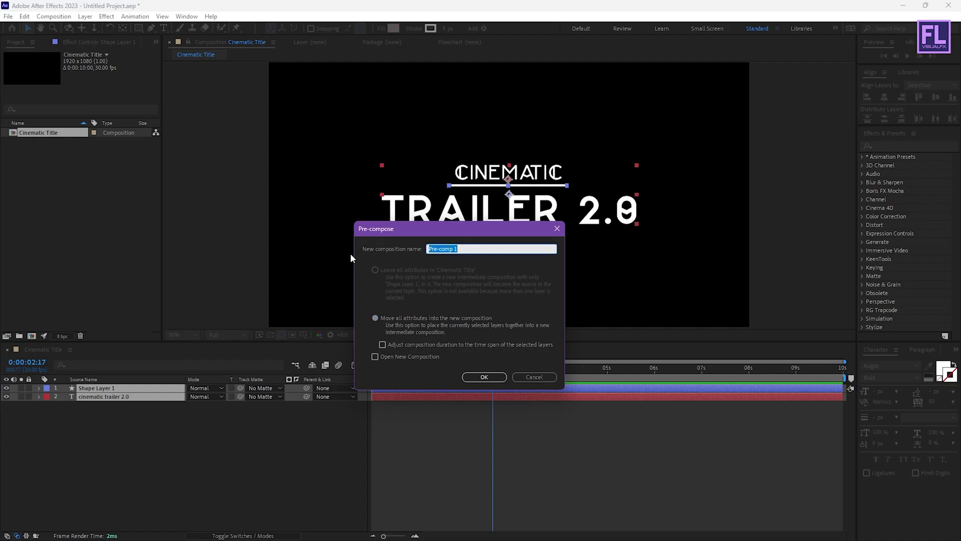
{"action": "key", "text": "BackSpace"}
{"action": "left_click", "coordinate": [484, 377]}
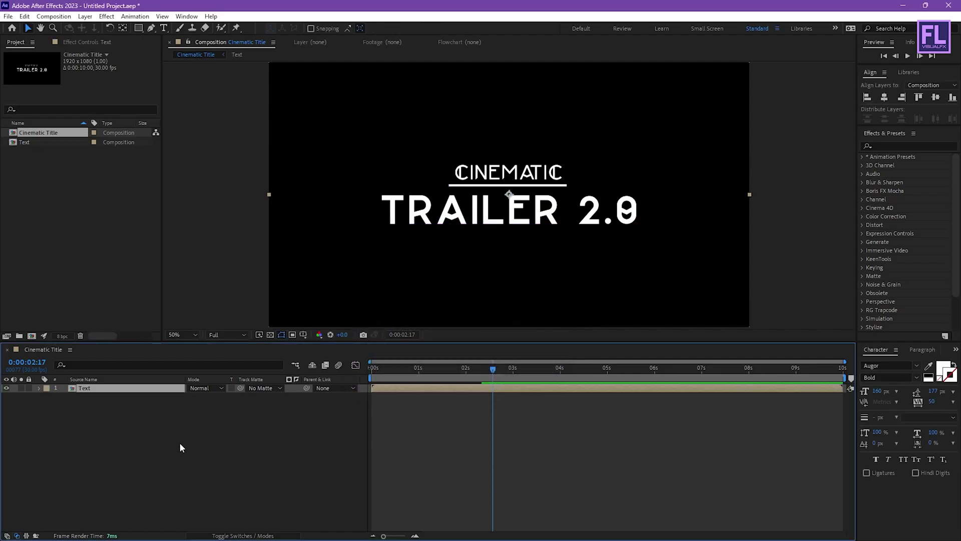
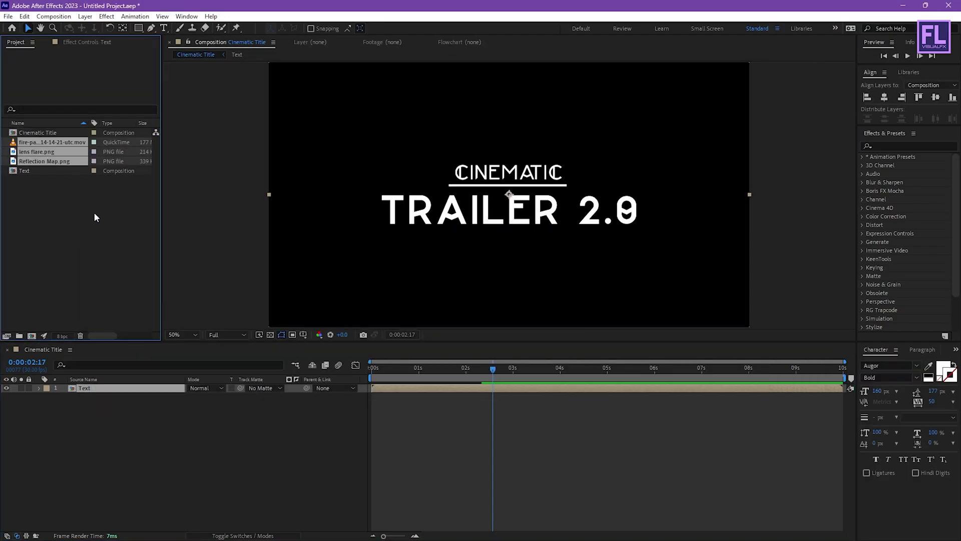
Add Reflection Map.png above the Text layer and shrink it to a little over a third of the frame's width, just below the title.
{"action": "left_click", "coordinate": [95, 212]}
{"action": "left_click", "coordinate": [48, 162]}
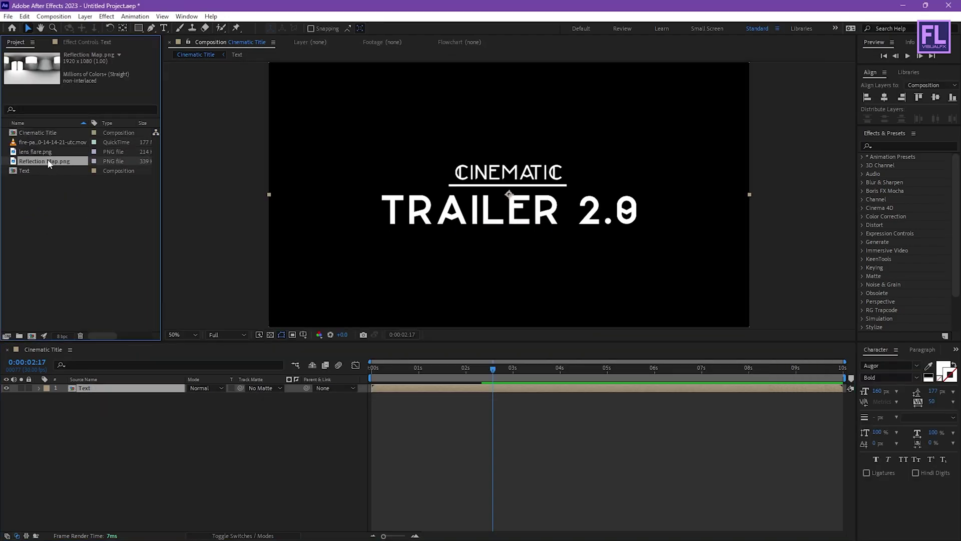
{"action": "left_click_drag", "start_coordinate": [49, 162], "coordinate": [131, 385]}
{"action": "left_click_drag", "start_coordinate": [750, 194], "coordinate": [544, 263]}
Fill the frame with the reflection map using Motion Tile, Output Width 370, Output Height 420 and Mirror Edges, and shift the layer up slightly.
{"action": "left_click", "coordinate": [875, 146]}
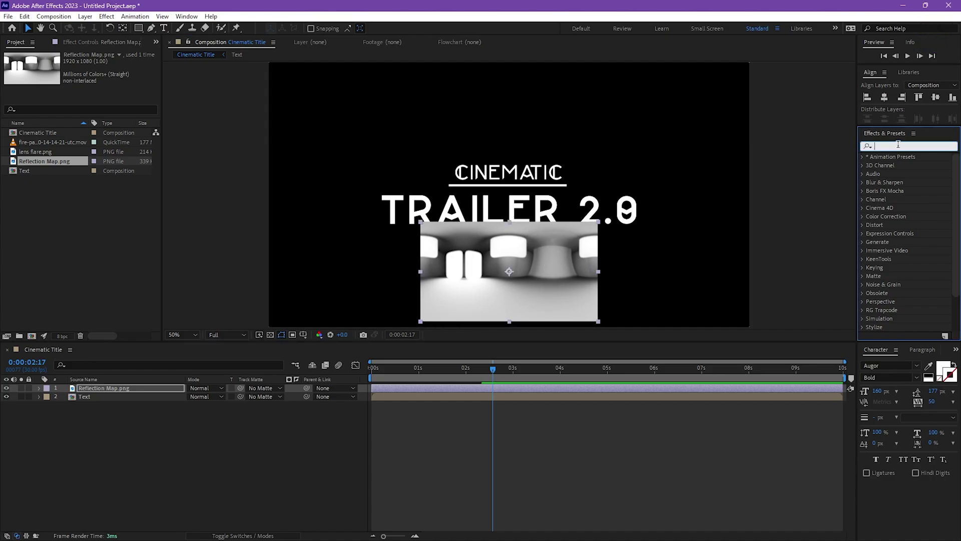
{"action": "type", "text": "motion"}
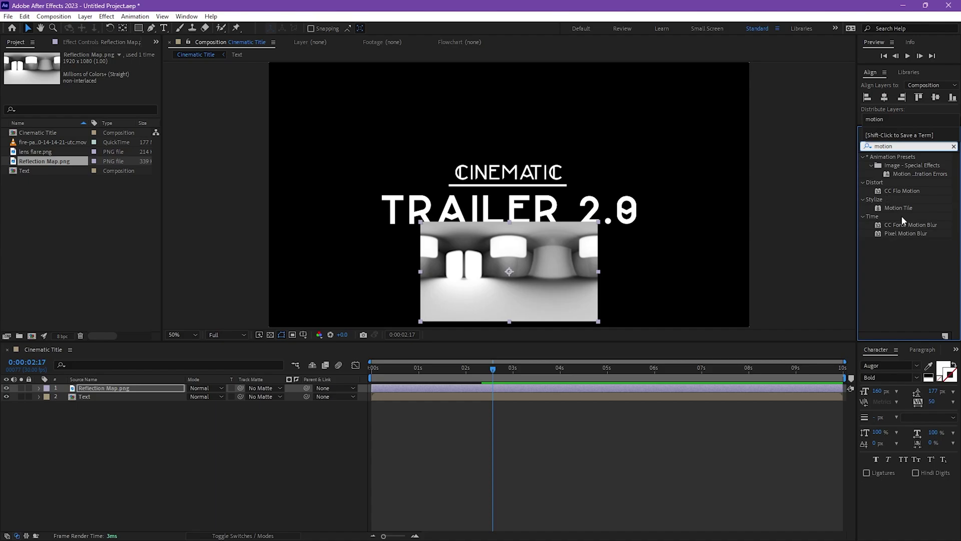
{"action": "left_click_drag", "start_coordinate": [899, 208], "coordinate": [542, 264]}
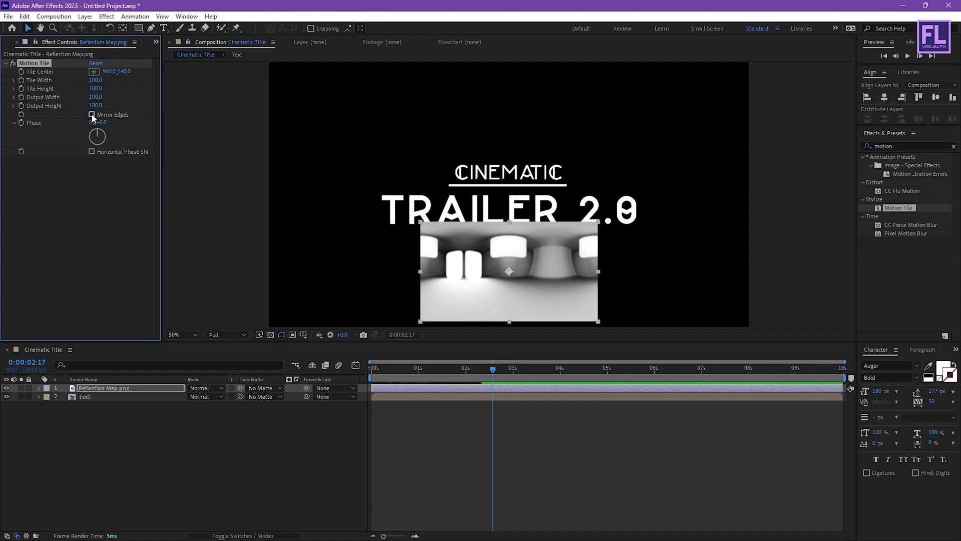
{"action": "left_click_drag", "start_coordinate": [95, 105], "coordinate": [109, 97]}
{"action": "left_click_drag", "start_coordinate": [514, 247], "coordinate": [514, 226]}
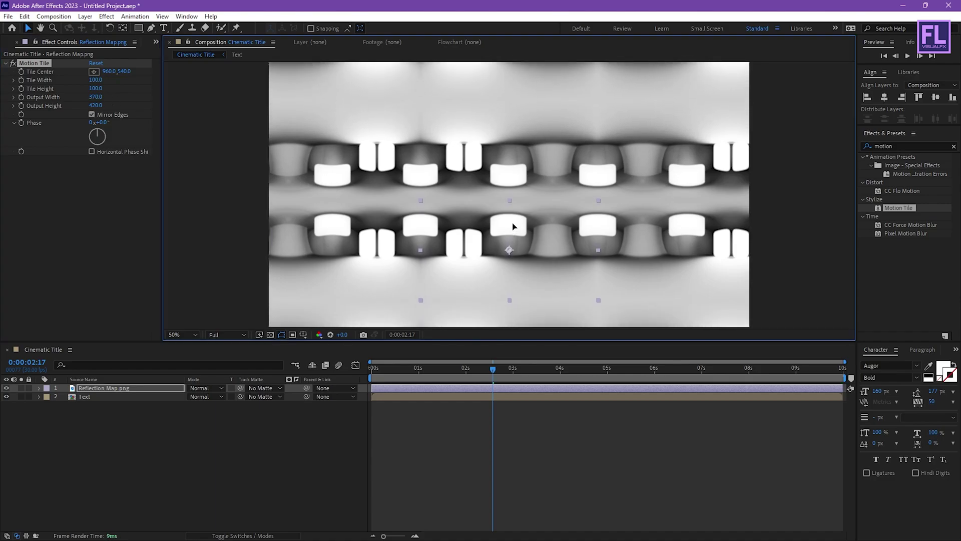
Keyframe the reflection map's Tile Center at 960, 540 on the first frame and 2650, 540 at 0:00:09:29, and scrub through the motion.
{"action": "left_click", "coordinate": [112, 452]}
{"action": "left_click", "coordinate": [492, 370]}
{"action": "left_click_drag", "start_coordinate": [491, 371], "coordinate": [348, 372]}
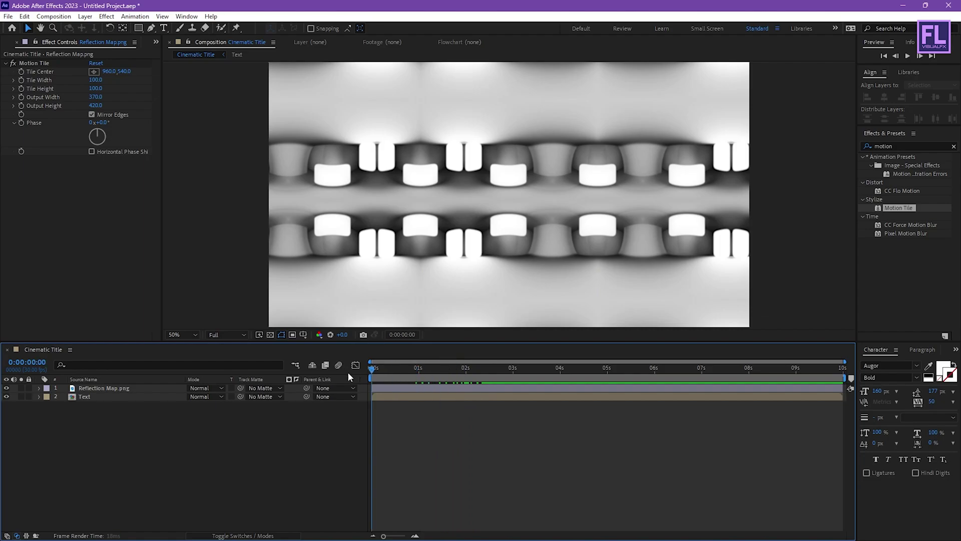
{"action": "left_click", "coordinate": [19, 74]}
{"action": "left_click", "coordinate": [20, 72]}
{"action": "left_click_drag", "start_coordinate": [501, 368], "coordinate": [890, 359]}
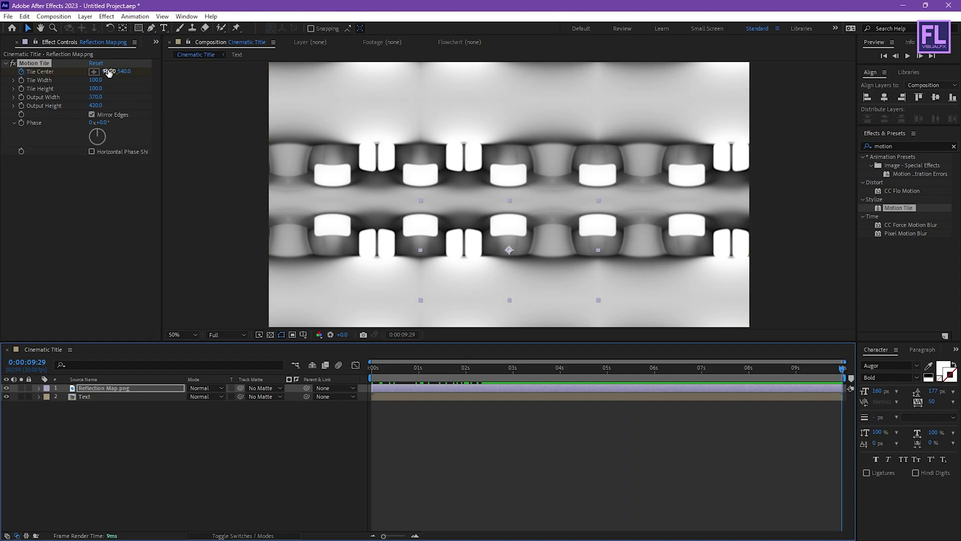
{"action": "left_click_drag", "start_coordinate": [109, 72], "coordinate": [941, 105]}
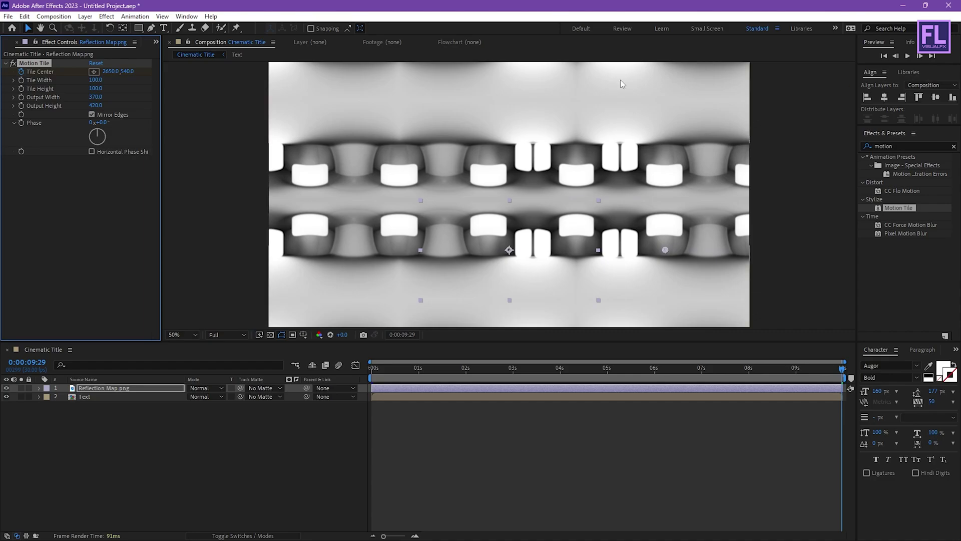
{"action": "left_click_drag", "start_coordinate": [373, 368], "coordinate": [614, 367]}
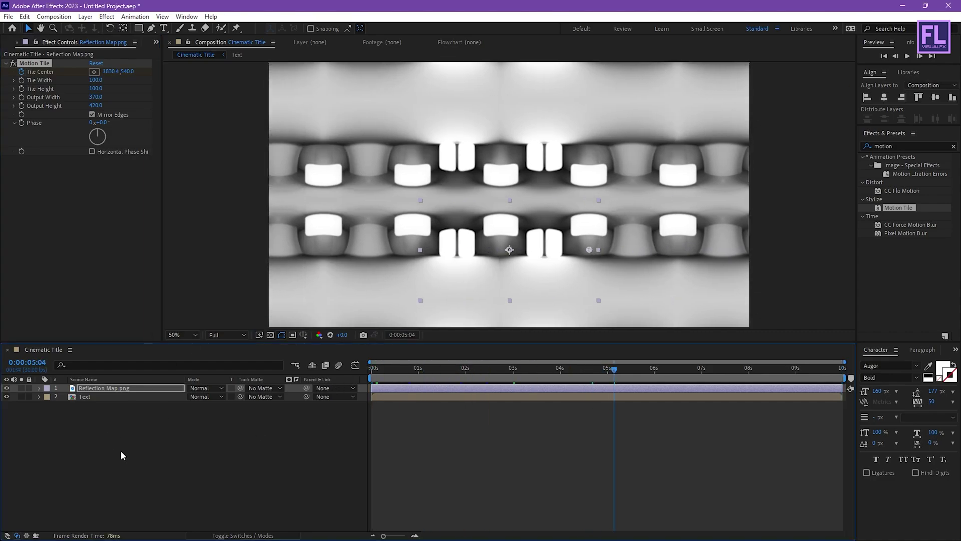
Pre-compose the Reflection Map.png layer as Reflection Map, moving all attributes into the new composition.
{"action": "left_click", "coordinate": [91, 390]}
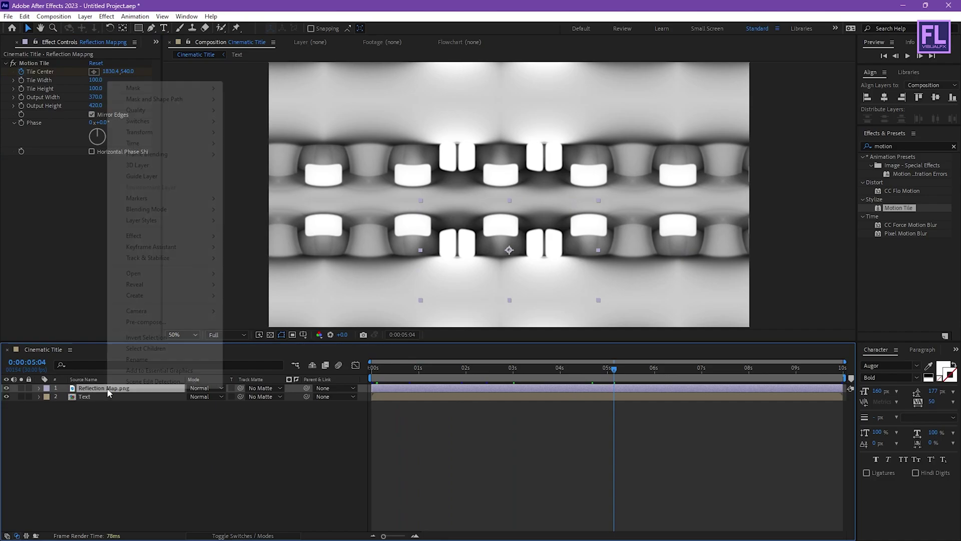
{"action": "double_click", "coordinate": [107, 392]}
{"action": "left_click", "coordinate": [219, 45]}
{"action": "right_click", "coordinate": [95, 391]}
{"action": "left_click", "coordinate": [150, 320]}
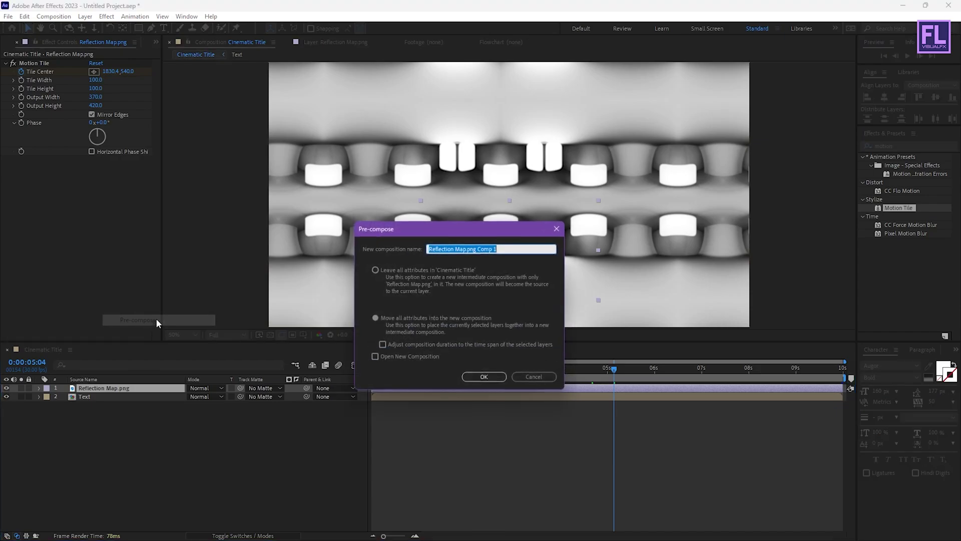
{"action": "left_click", "coordinate": [426, 320]}
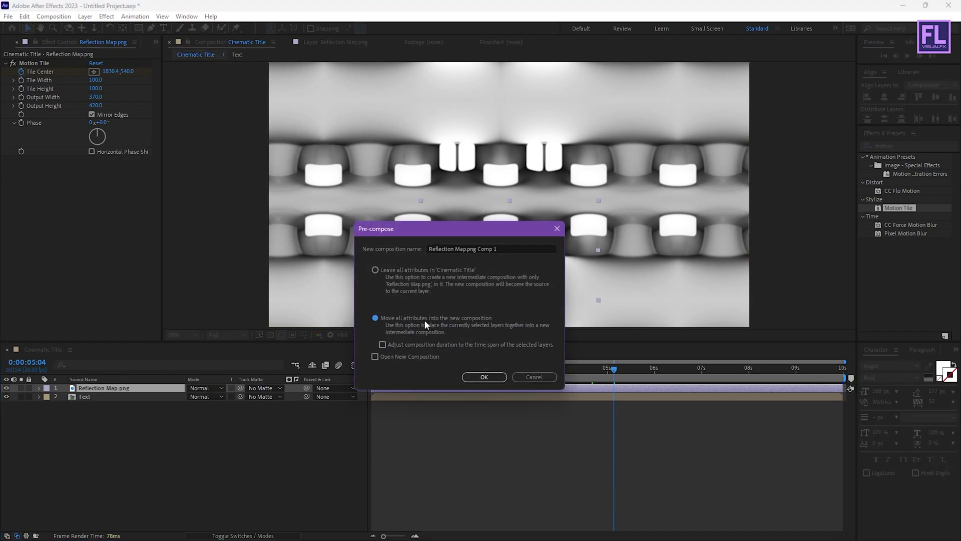
{"action": "left_click_drag", "start_coordinate": [471, 230], "coordinate": [428, 227]}
{"action": "key", "text": "BackSpace"}
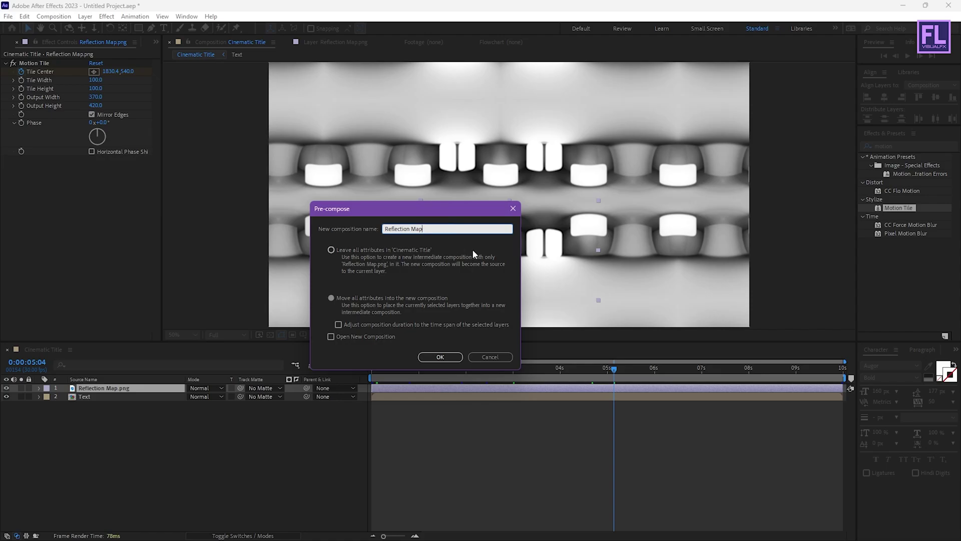
{"action": "left_click", "coordinate": [440, 356]}
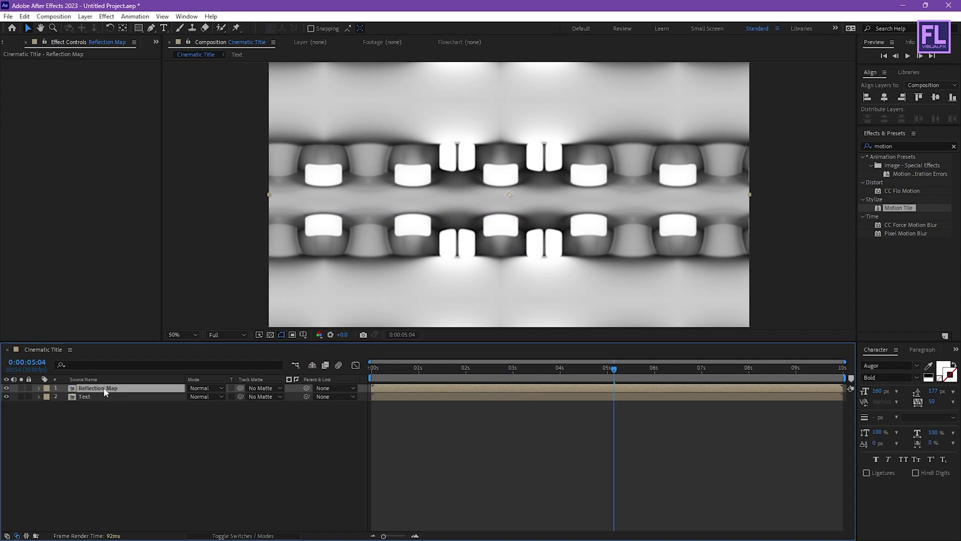
Move the Reflection Map layer below Text and set Text as its track matte.
{"action": "left_click_drag", "start_coordinate": [105, 392], "coordinate": [109, 401]}
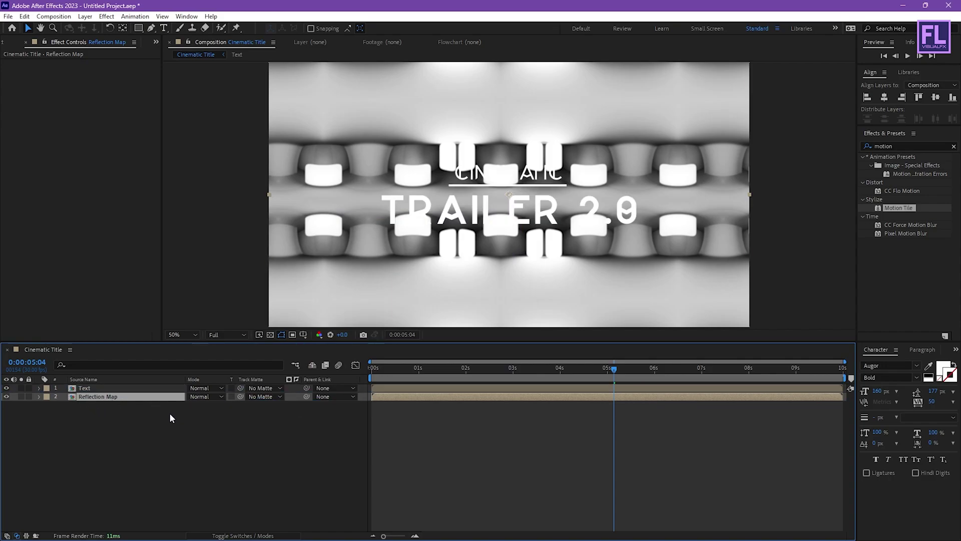
{"action": "left_click", "coordinate": [259, 398]}
{"action": "left_click", "coordinate": [261, 423]}
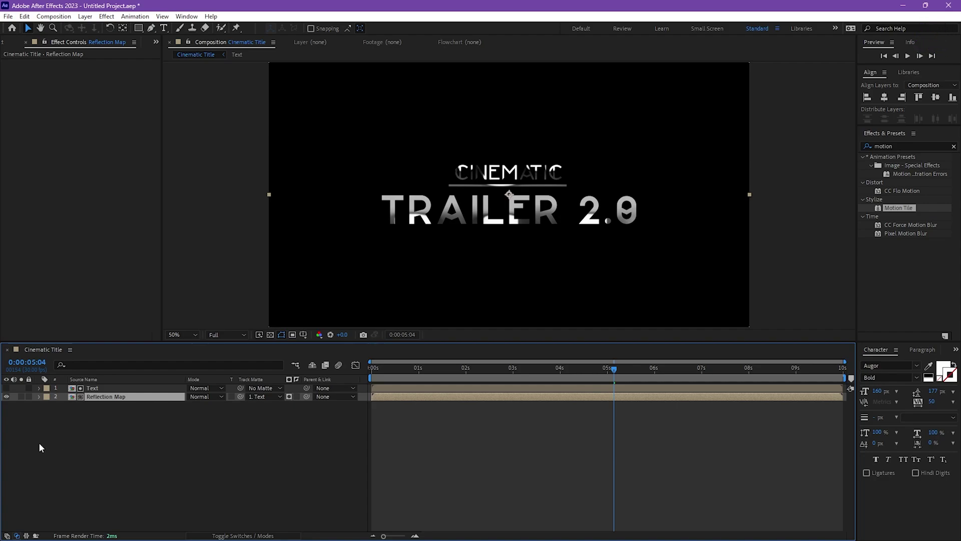
Apply CC Blobbylize to the Reflection Map layer with Text as the Blob Layer and Alpha as the Property.
{"action": "left_click", "coordinate": [927, 146]}
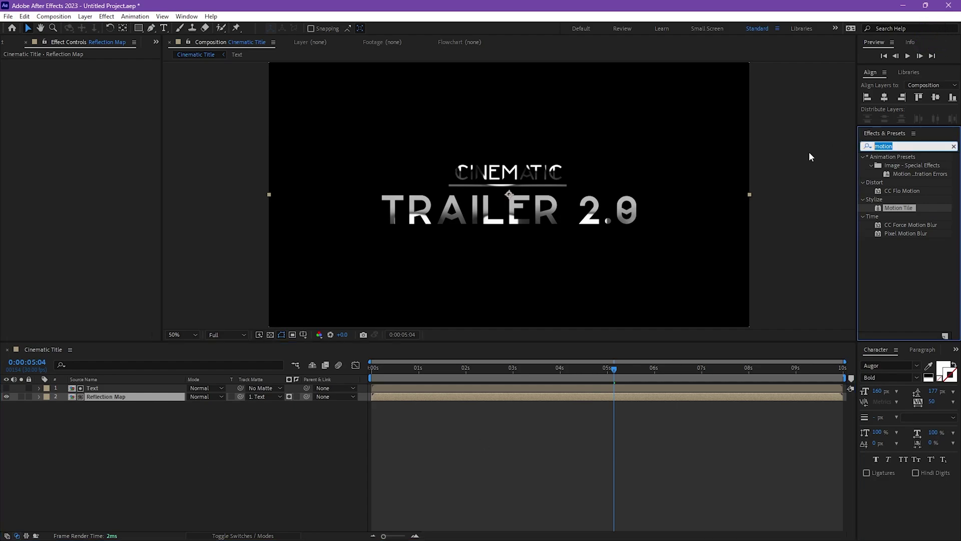
{"action": "type", "text": "cc blo"}
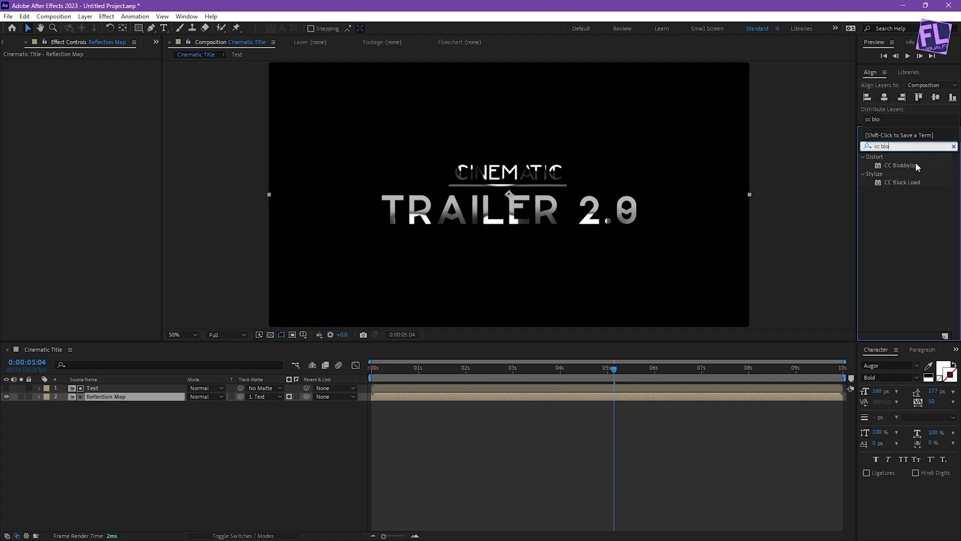
{"action": "left_click_drag", "start_coordinate": [902, 165], "coordinate": [118, 398]}
{"action": "left_click", "coordinate": [14, 71]}
{"action": "left_click", "coordinate": [103, 80]}
{"action": "left_click", "coordinate": [112, 106]}
{"action": "left_click", "coordinate": [128, 90]}
{"action": "left_click", "coordinate": [129, 134]}
Set both the Softness and the Cut Away of CC Blobbylize to 3.
{"action": "left_click", "coordinate": [95, 98]}
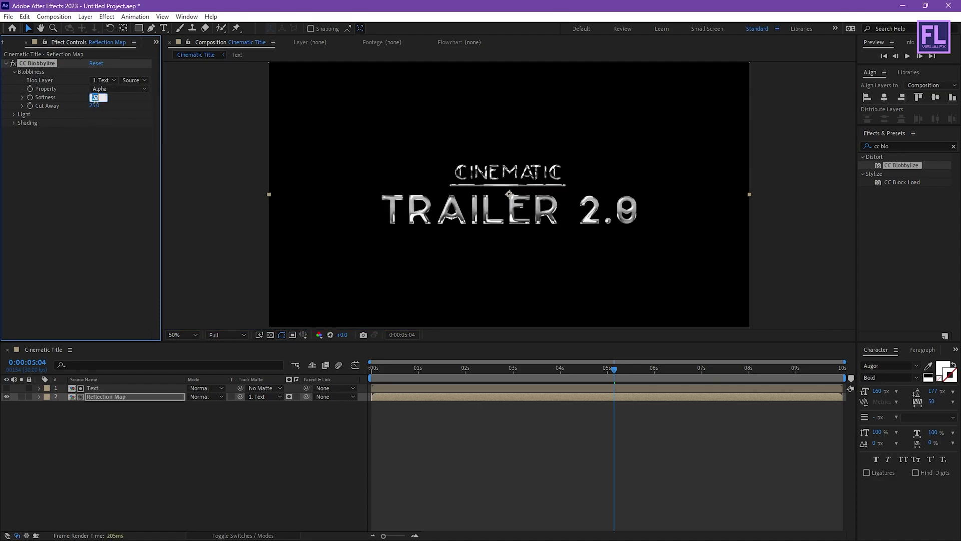
{"action": "type", "text": "3"}
{"action": "key", "text": "Return"}
{"action": "left_click", "coordinate": [95, 106]}
{"action": "type", "text": "3"}
{"action": "key", "text": "Return"}
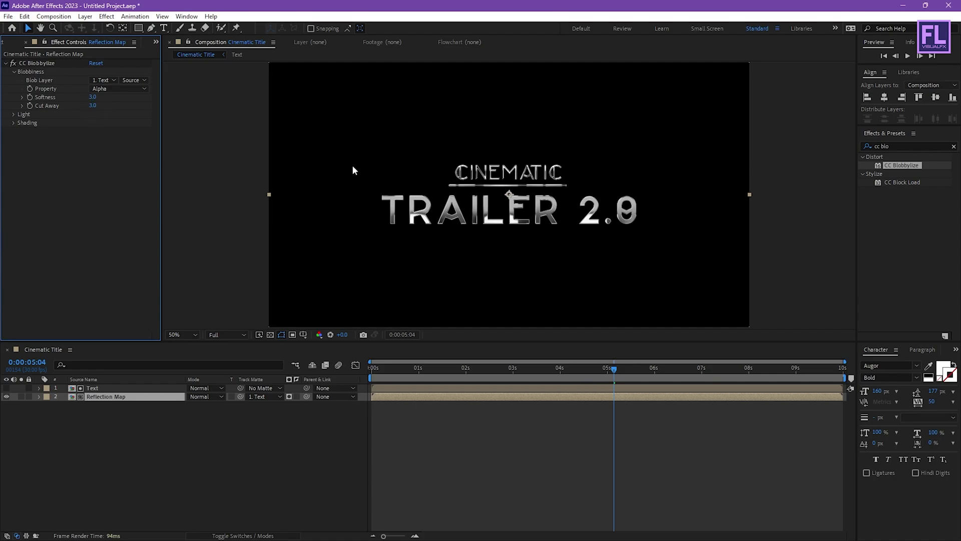
Apply CC Glass to the Reflection Map layer and choose the Reflection Map layer itself as its Bump Map.
{"action": "left_click", "coordinate": [899, 159]}
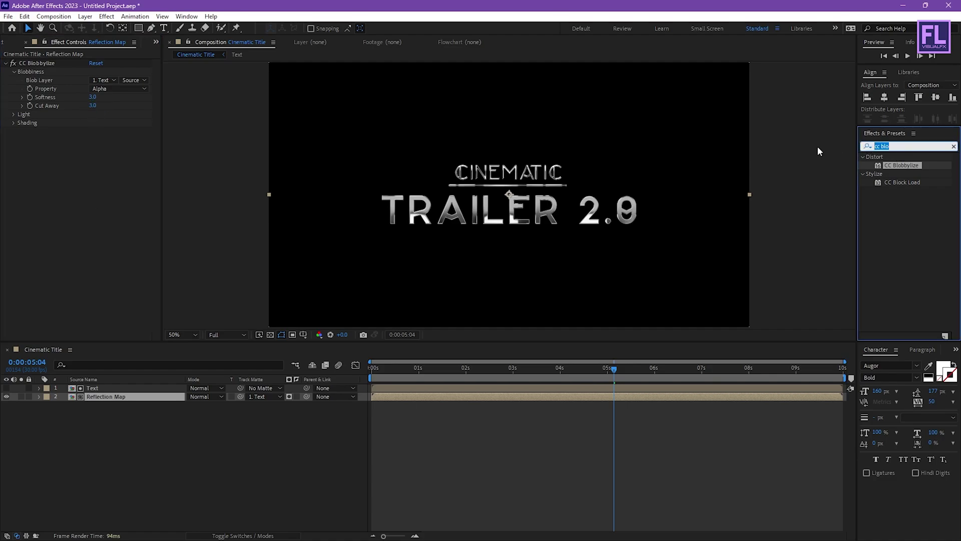
{"action": "type", "text": "cc"}
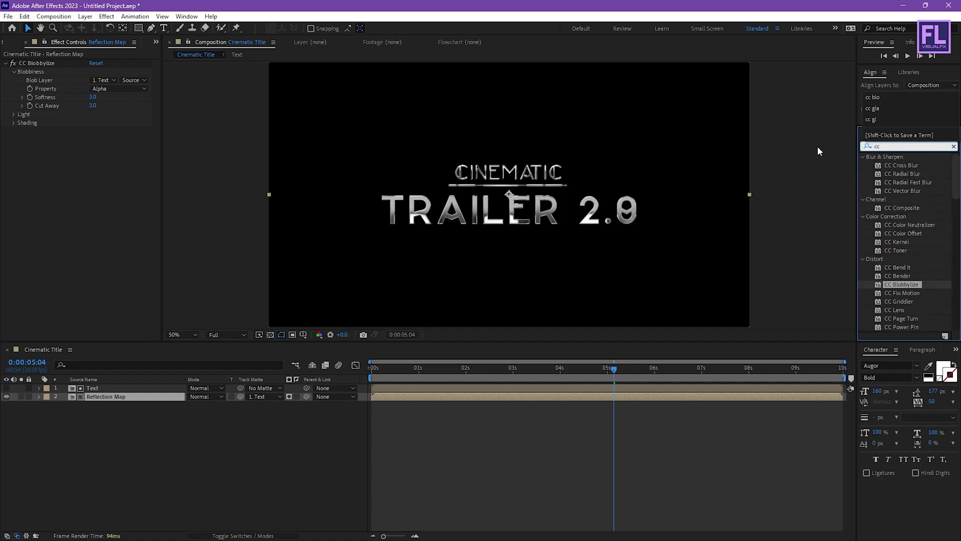
{"action": "type", "text": " glas"}
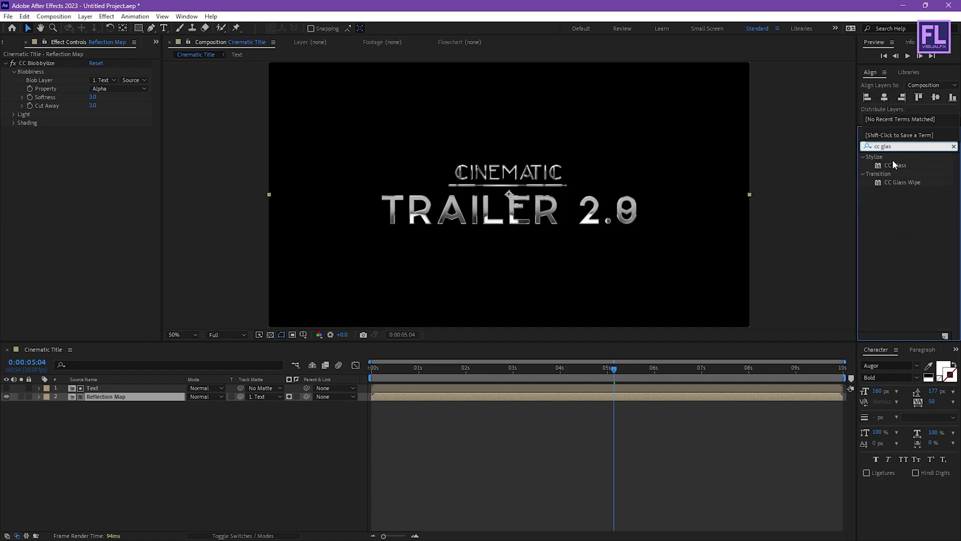
{"action": "left_click", "coordinate": [894, 165]}
{"action": "mouse_move", "coordinate": [907, 166]}
{"action": "left_mouse_down"}
{"action": "mouse_move", "coordinate": [109, 206]}
{"action": "mouse_move", "coordinate": [95, 196]}
{"action": "left_mouse_up"}
{"action": "left_click", "coordinate": [14, 141]}
{"action": "left_click", "coordinate": [104, 148]}
{"action": "left_click", "coordinate": [101, 268]}
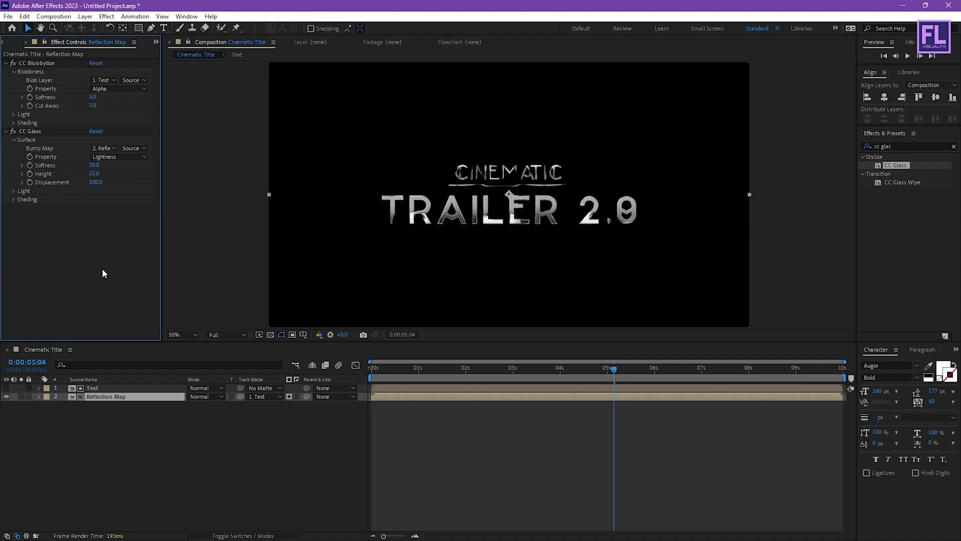
Set the CC Glass surface to Softness 45, Height -47 and Displacement -13.
{"action": "left_click", "coordinate": [95, 166]}
{"action": "type", "text": "45"}
{"action": "key", "text": "Tab"}
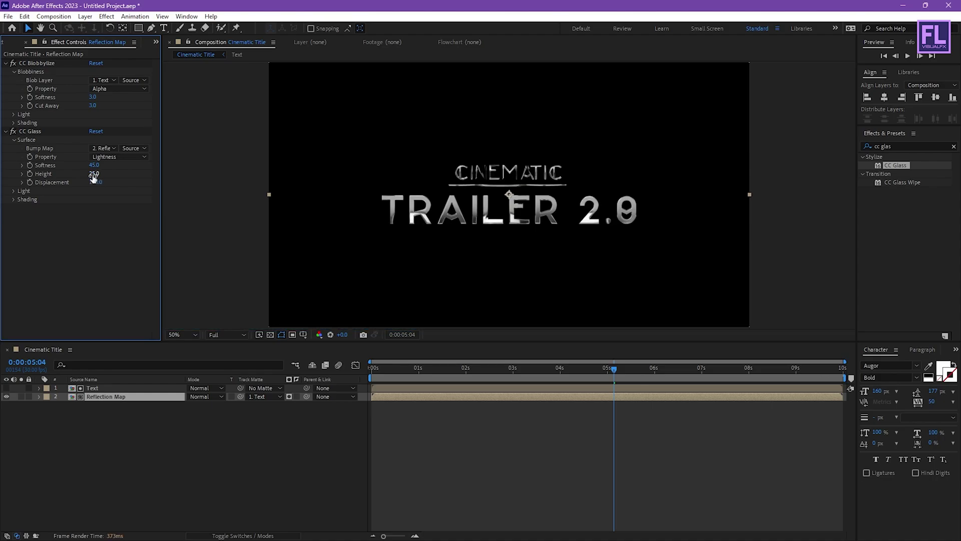
{"action": "type", "text": "-47"}
{"action": "key", "text": "Tab"}
{"action": "type", "text": "-13"}
{"action": "key", "text": "Return"}
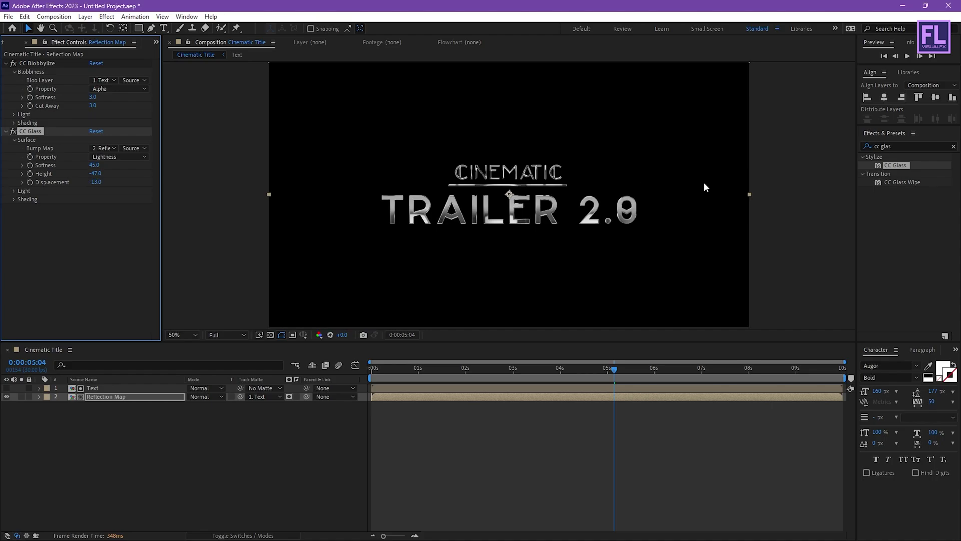
Check the metallic title's reflections at several points between about one and four seconds.
{"action": "left_click_drag", "start_coordinate": [614, 378], "coordinate": [548, 371]}
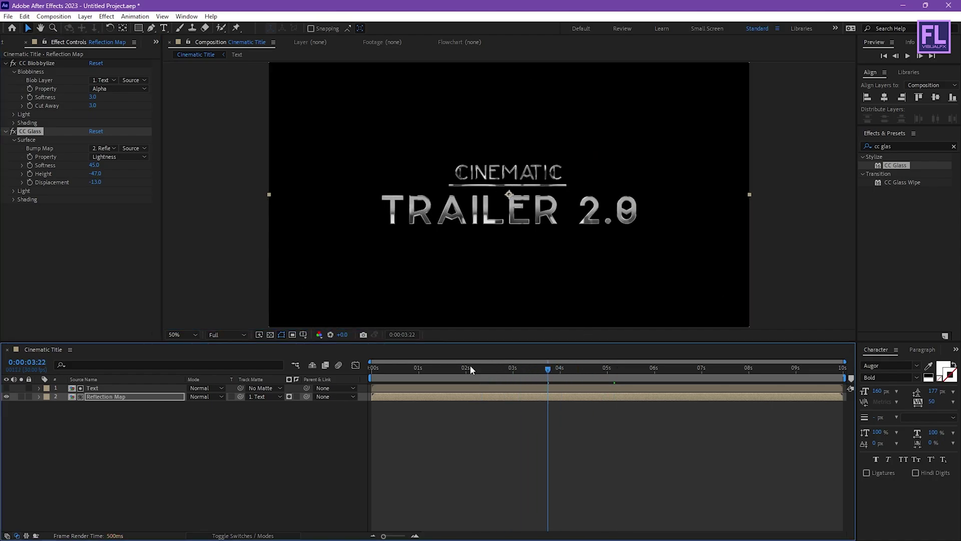
{"action": "left_click", "coordinate": [424, 371]}
{"action": "left_click", "coordinate": [493, 370]}
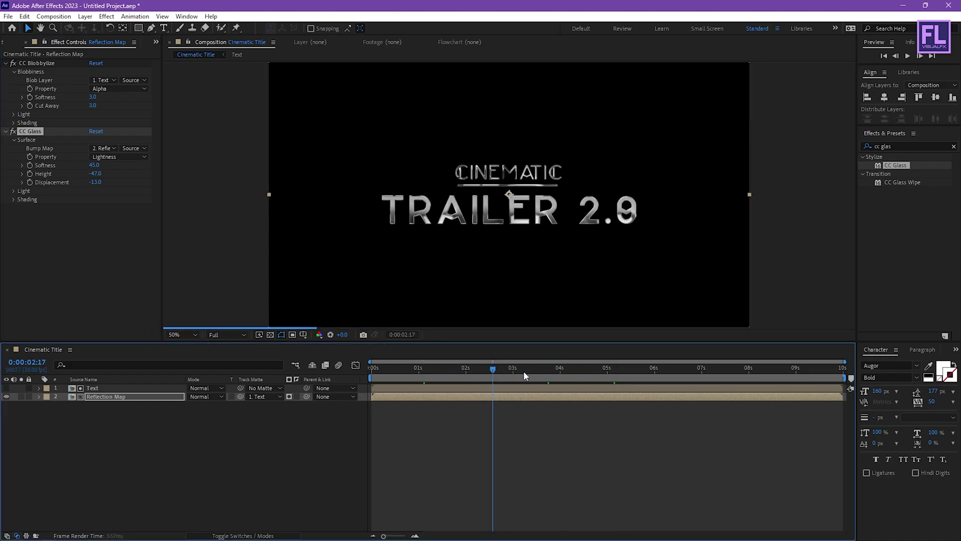
Add a new adjustment layer above the Text and Reflection Map layers.
{"action": "left_click", "coordinate": [137, 447]}
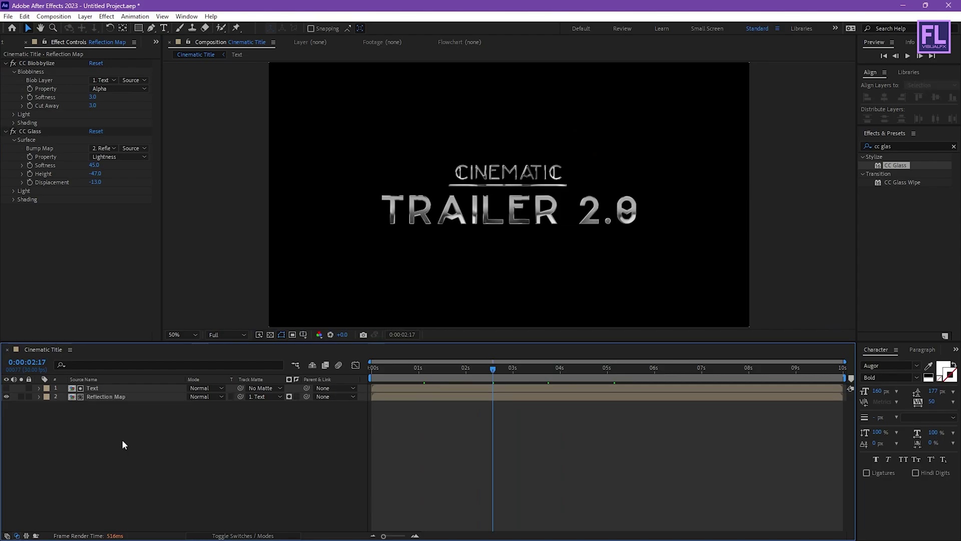
{"action": "right_click", "coordinate": [122, 440]}
{"action": "mouse_move", "coordinate": [200, 315]}
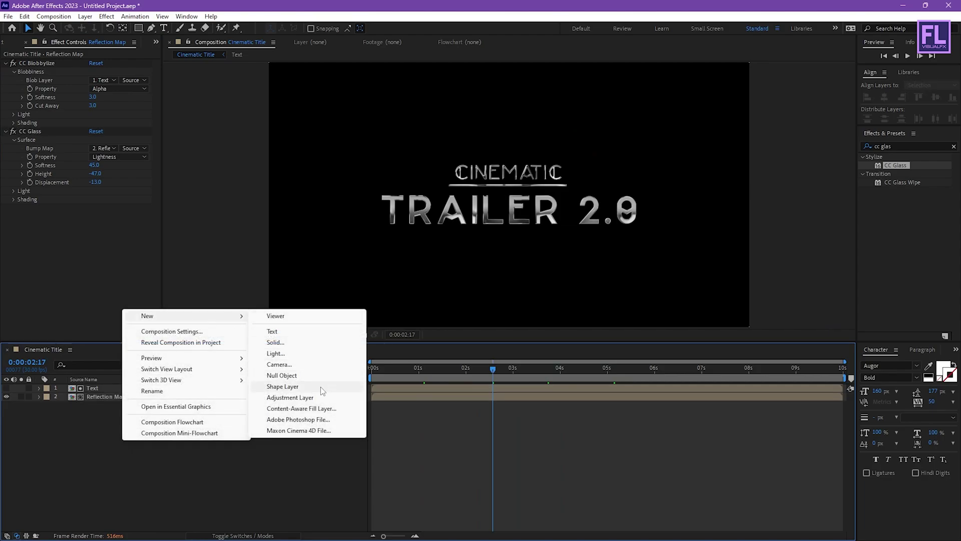
{"action": "left_click", "coordinate": [300, 397]}
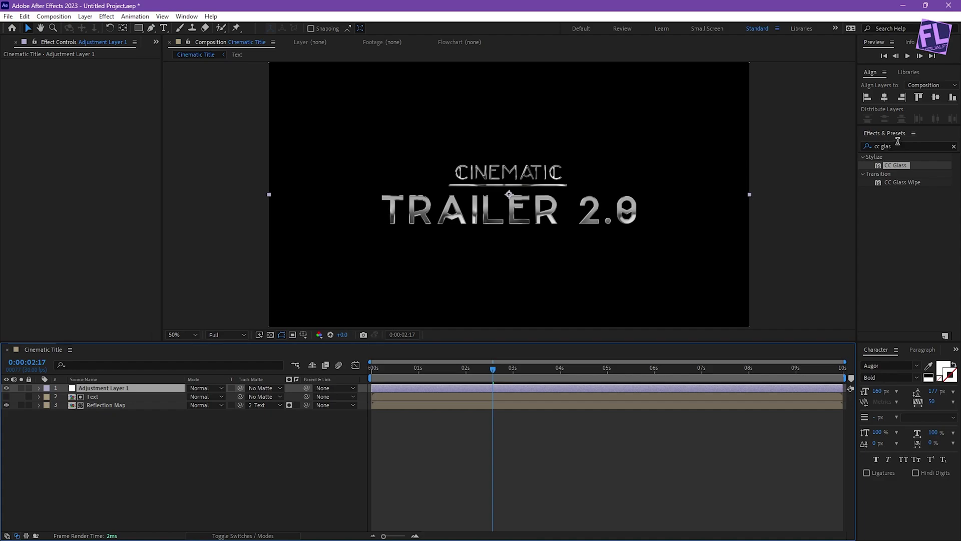
Apply Curves to the adjustment layer and bend the RGB curve upward to brighten the metallic title.
{"action": "left_click", "coordinate": [898, 145]}
{"action": "type", "text": "curv"}
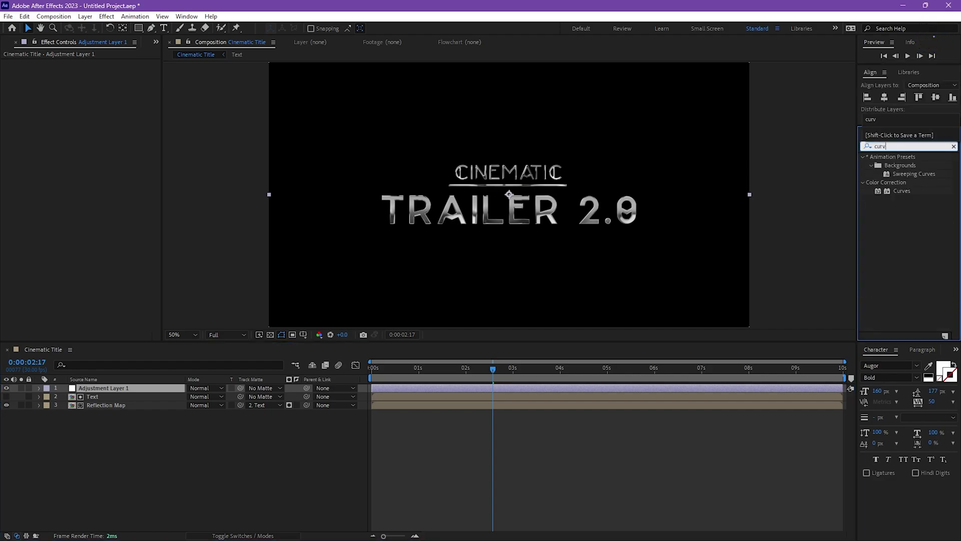
{"action": "left_click_drag", "start_coordinate": [912, 192], "coordinate": [411, 146]}
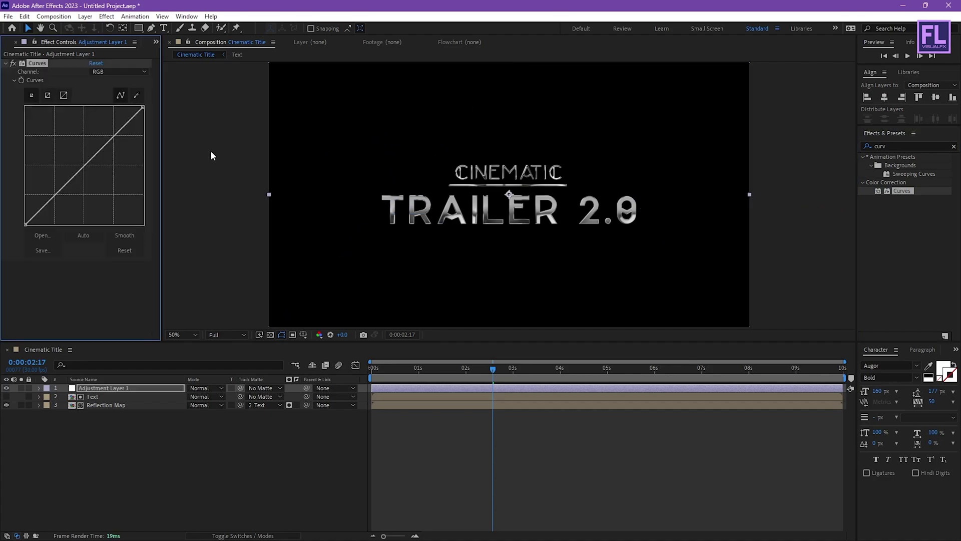
{"action": "left_click_drag", "start_coordinate": [117, 144], "coordinate": [98, 130]}
{"action": "left_click", "coordinate": [123, 470]}
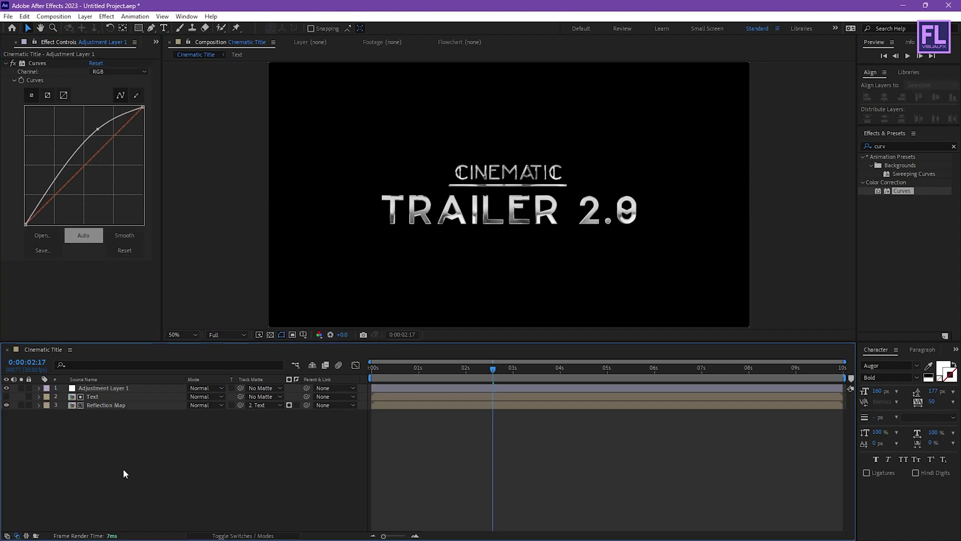
Add a second adjustment layer and mask it with a rectangle around the "2.0" of the title.
{"action": "right_click", "coordinate": [103, 471]}
{"action": "mouse_move", "coordinate": [210, 347]}
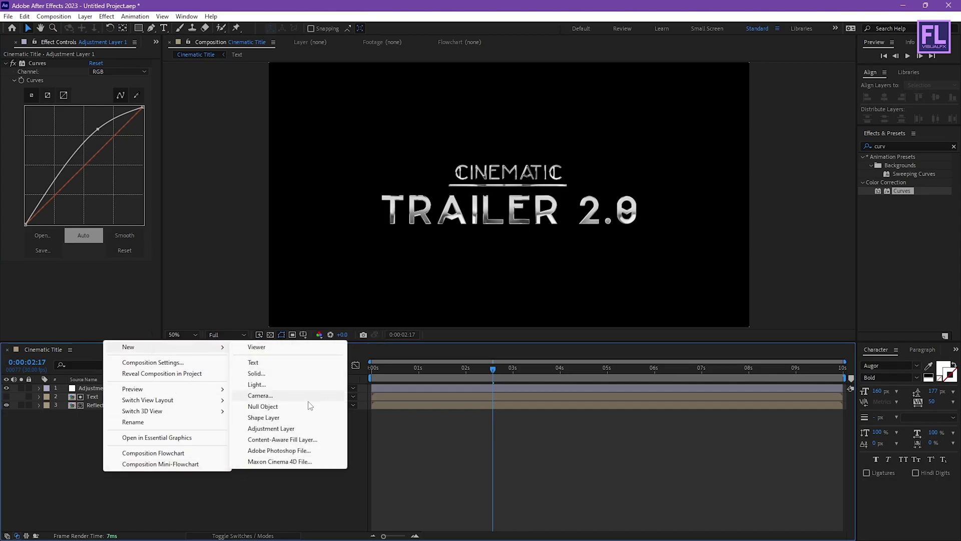
{"action": "left_click", "coordinate": [286, 431]}
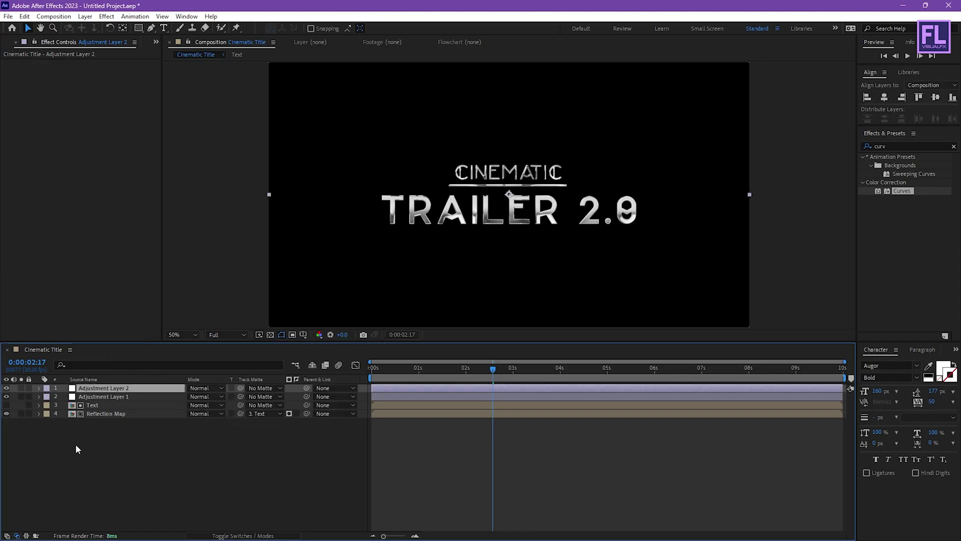
{"action": "left_click", "coordinate": [138, 28]}
{"action": "left_click_drag", "start_coordinate": [570, 192], "coordinate": [649, 234]}
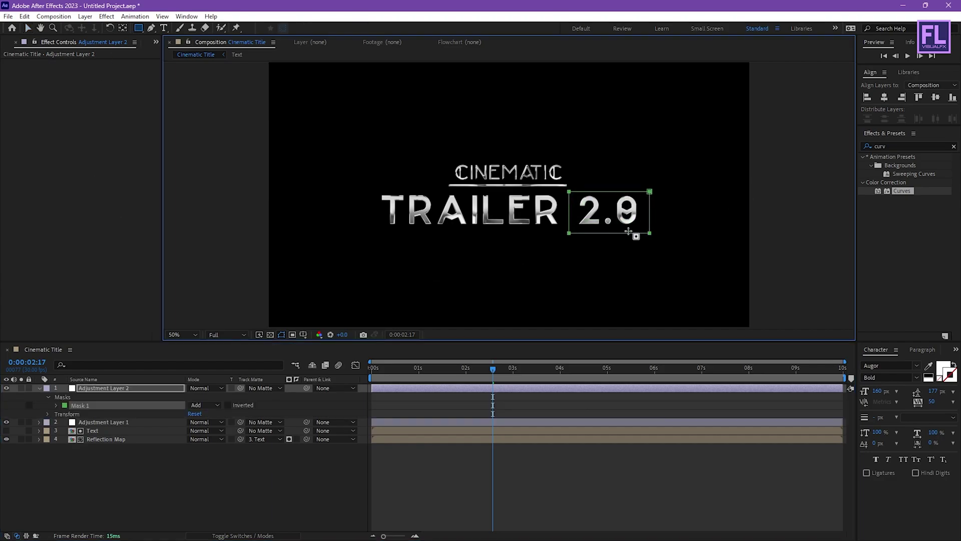
Apply Tint to the masked adjustment layer and set Map White To to red (FF0000).
{"action": "left_click", "coordinate": [891, 144]}
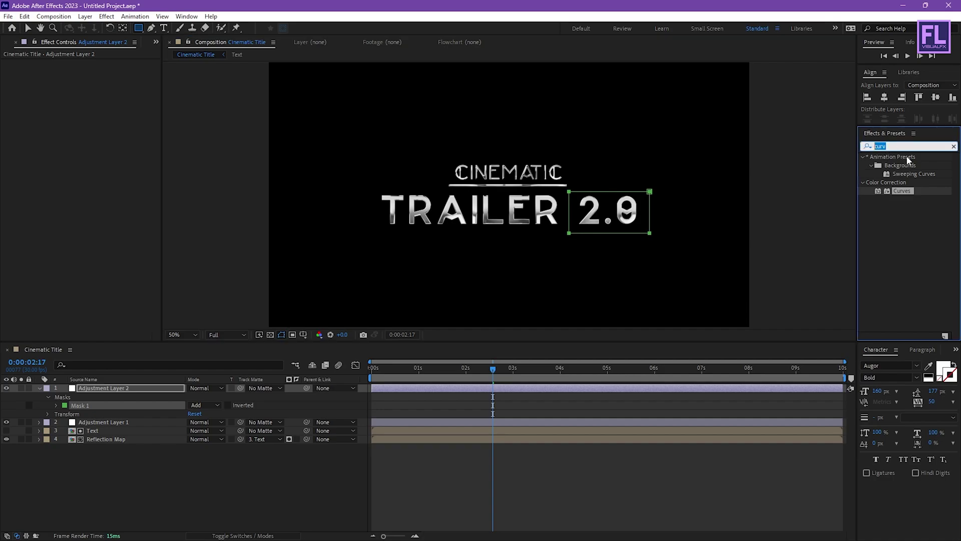
{"action": "type", "text": "tint"}
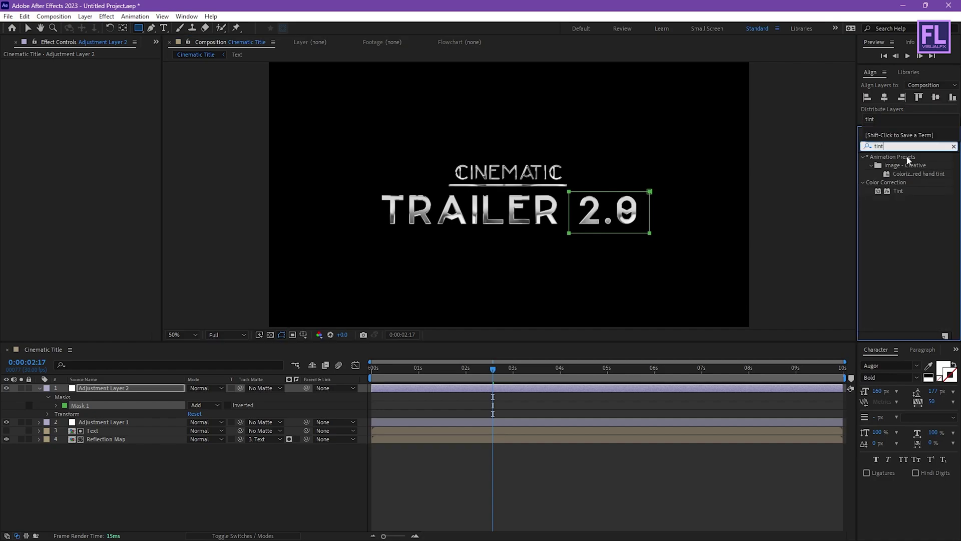
{"action": "left_click_drag", "start_coordinate": [899, 194], "coordinate": [107, 388]}
{"action": "left_click", "coordinate": [93, 80]}
{"action": "type", "text": "FF0000"}
{"action": "left_click_drag", "start_coordinate": [264, 172], "coordinate": [303, 179]}
{"action": "left_click", "coordinate": [379, 197]}
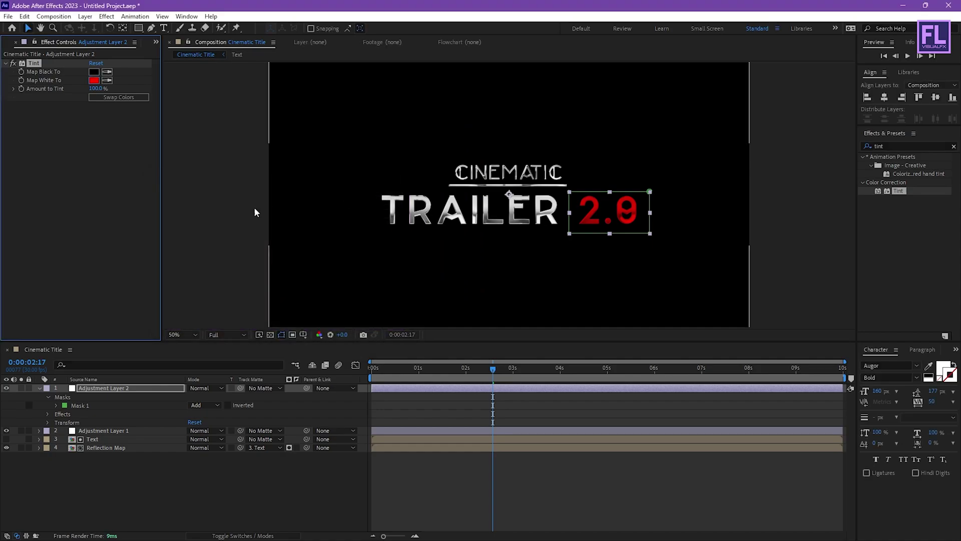
Add Curves below the Tint on the masked adjustment layer and raise the RGB curve slightly to brighten the red.
{"action": "key", "text": "ctrl+5"}
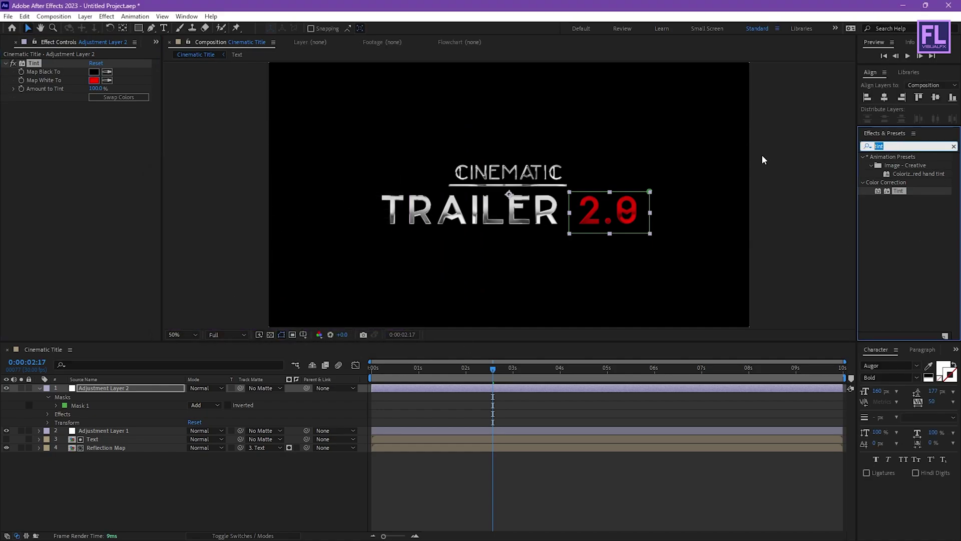
{"action": "type", "text": "curv"}
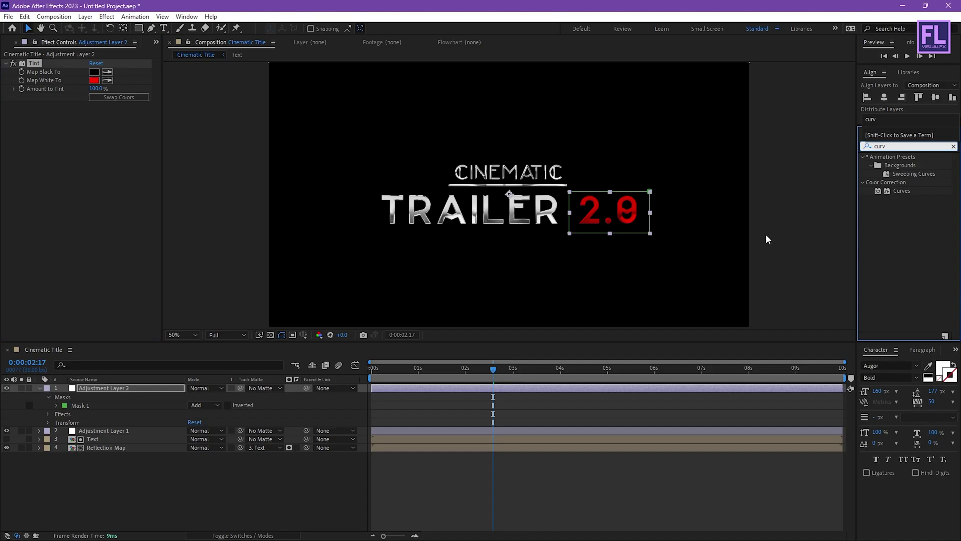
{"action": "left_click_drag", "start_coordinate": [901, 190], "coordinate": [110, 179]}
{"action": "left_click", "coordinate": [189, 495]}
{"action": "left_click", "coordinate": [39, 388]}
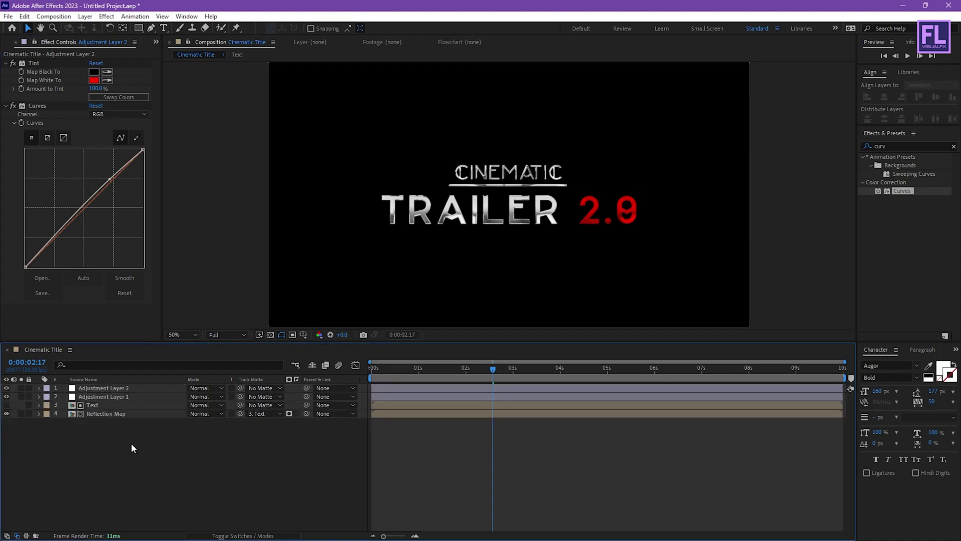
Pre-compose all four layers into a new composition named "Metal Text", moving all attributes into it.
{"action": "left_click_drag", "start_coordinate": [80, 456], "coordinate": [125, 387]}
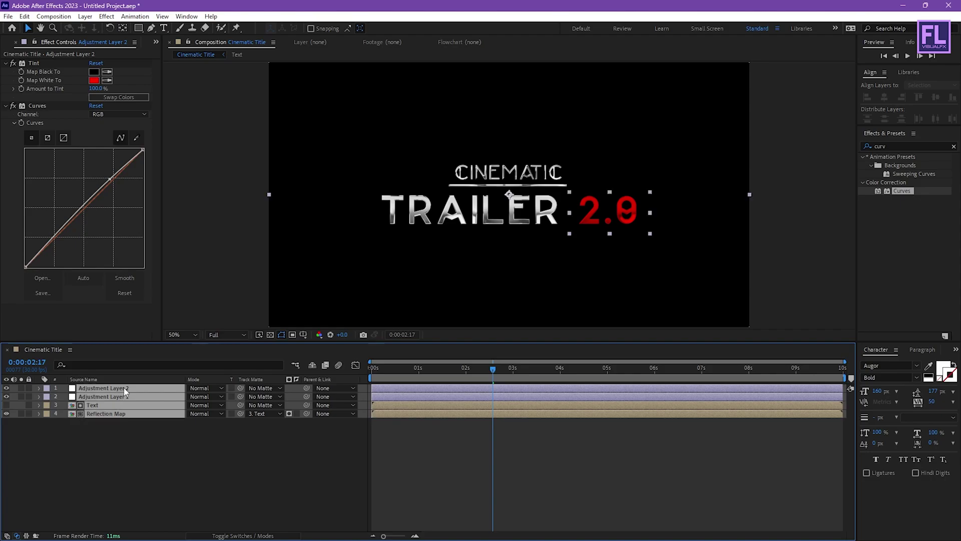
{"action": "right_click", "coordinate": [124, 387]}
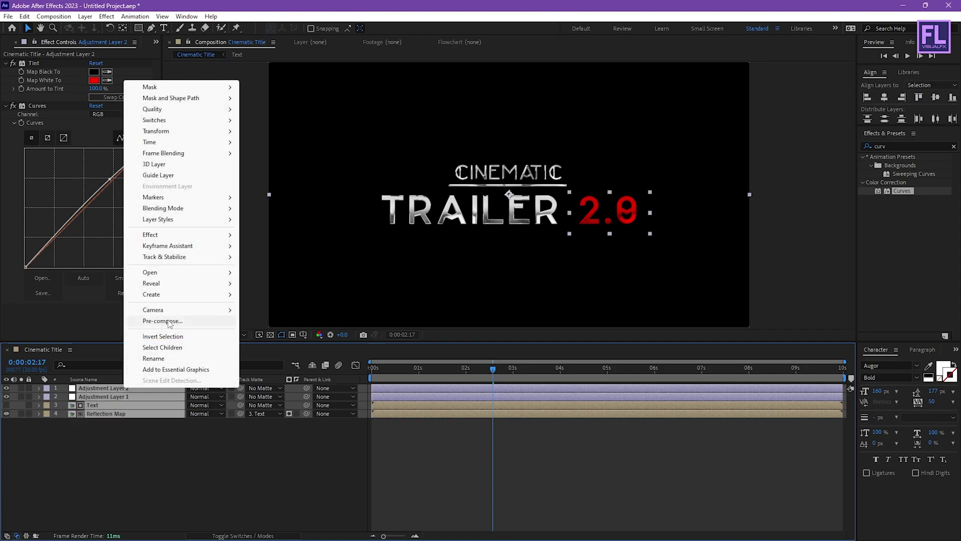
{"action": "left_click", "coordinate": [170, 322]}
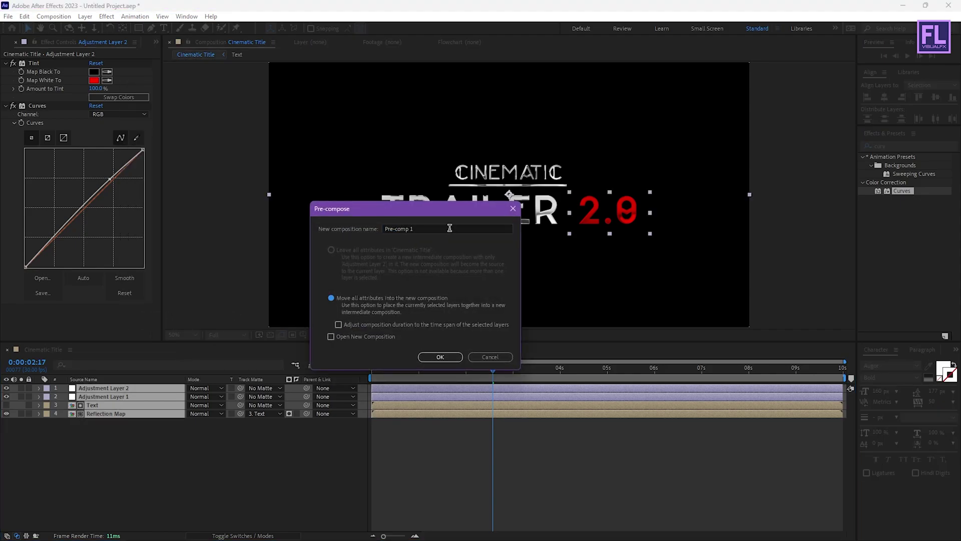
{"action": "type", "text": "Metak"}
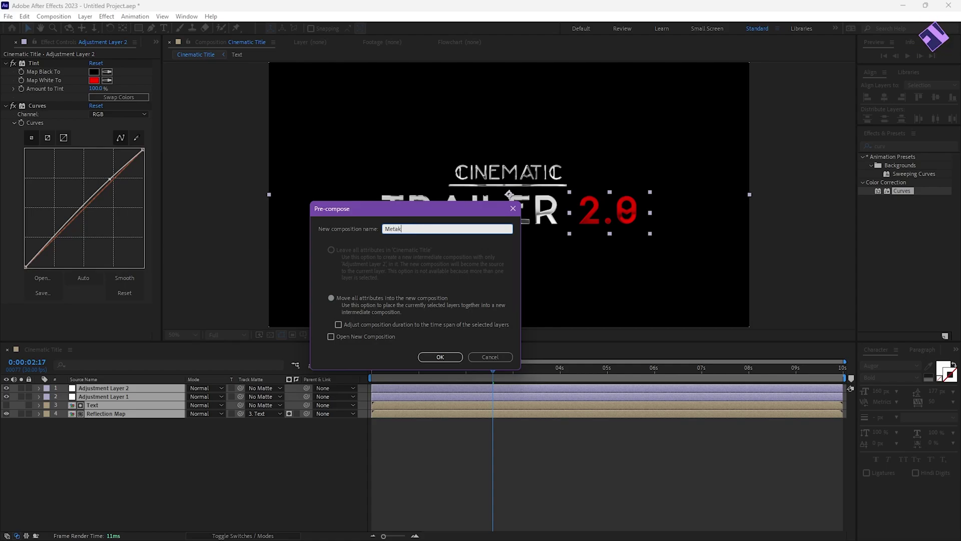
{"action": "key", "text": "BackSpace"}
{"action": "type", "text": "l Text"}
{"action": "left_click", "coordinate": [440, 356]}
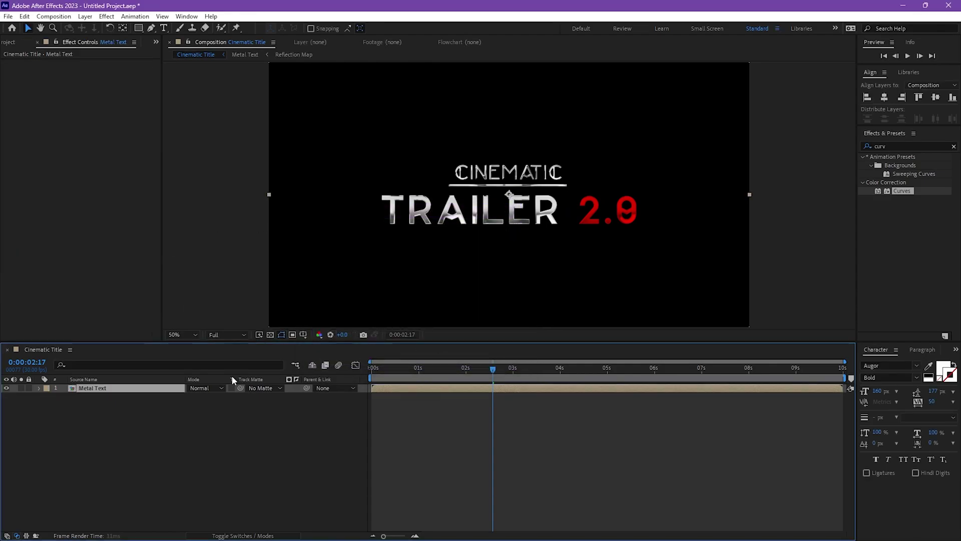
Create a full-frame solid in white (FFFFFF) above the Metal Text layer.
{"action": "left_click", "coordinate": [178, 417]}
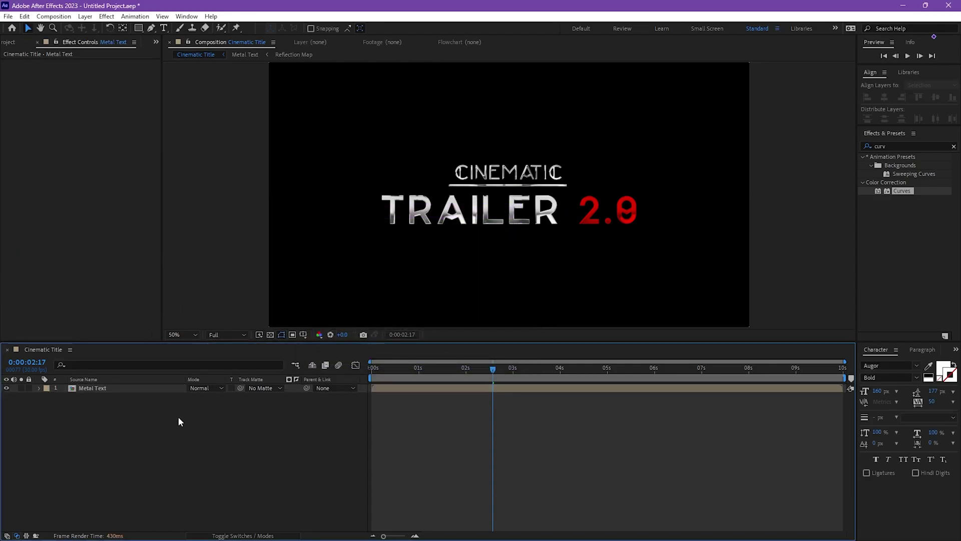
{"action": "right_click", "coordinate": [89, 430]}
{"action": "mouse_move", "coordinate": [165, 305]}
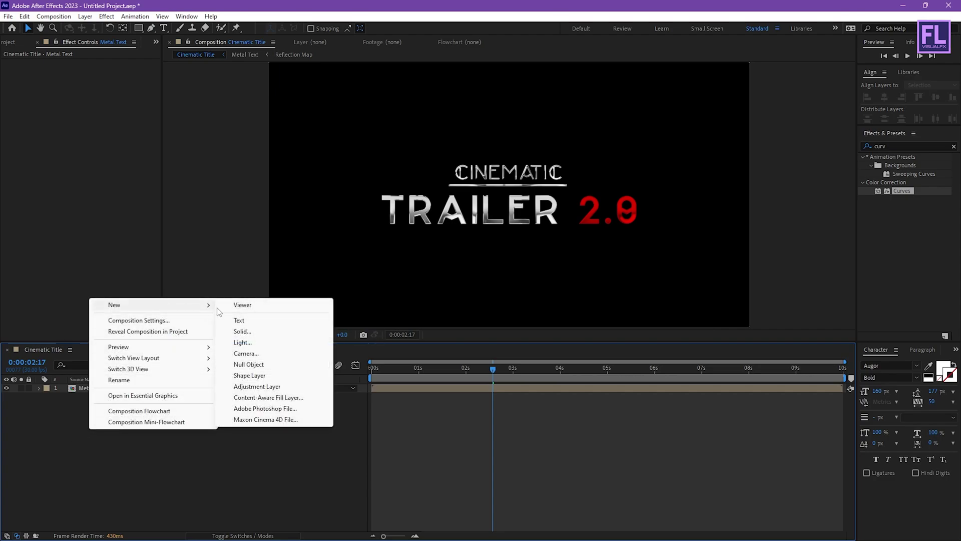
{"action": "left_click", "coordinate": [263, 333]}
{"action": "left_click", "coordinate": [478, 324]}
{"action": "type", "text": "ffffff"}
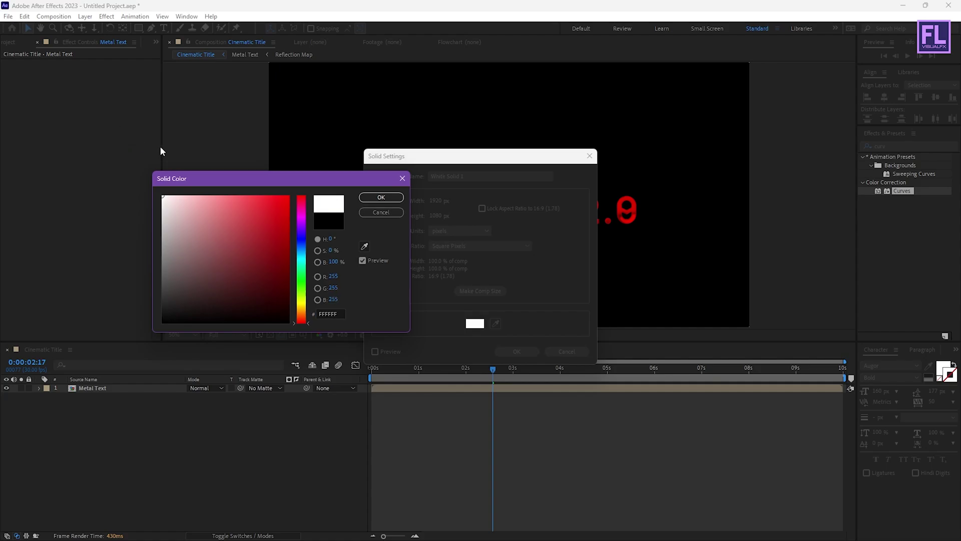
{"action": "left_click", "coordinate": [381, 197]}
{"action": "left_click", "coordinate": [521, 348]}
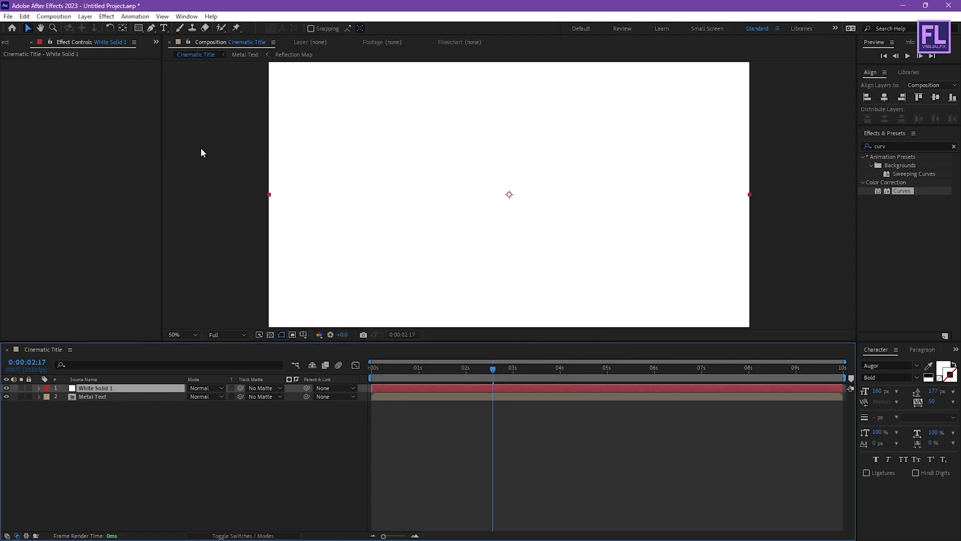
Draw an elliptical mask on the white solid over the centre of the title and set its Mask Feather to 881 pixels.
{"action": "left_click", "coordinate": [139, 31]}
{"action": "left_click_drag", "start_coordinate": [447, 157], "coordinate": [572, 231]}
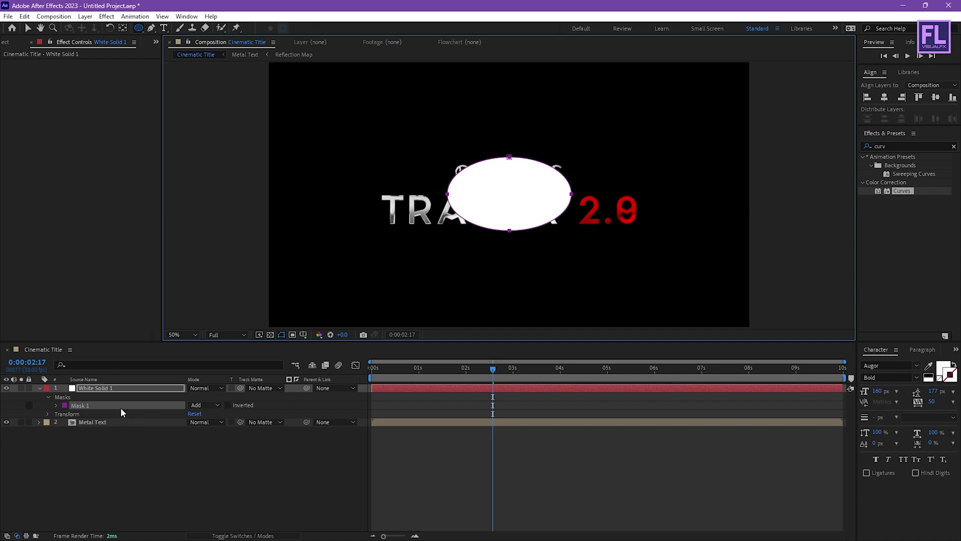
{"action": "key", "text": "f"}
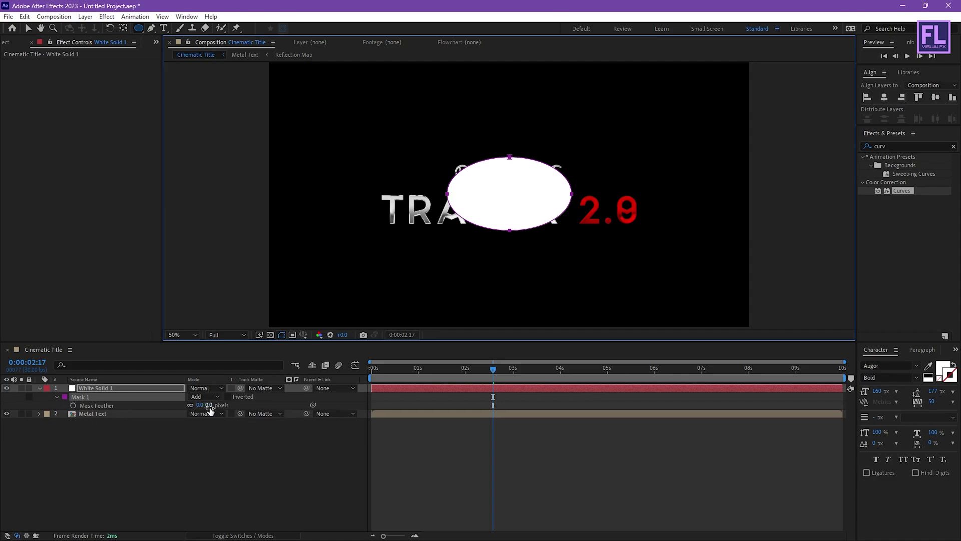
{"action": "left_click_drag", "start_coordinate": [203, 406], "coordinate": [626, 390]}
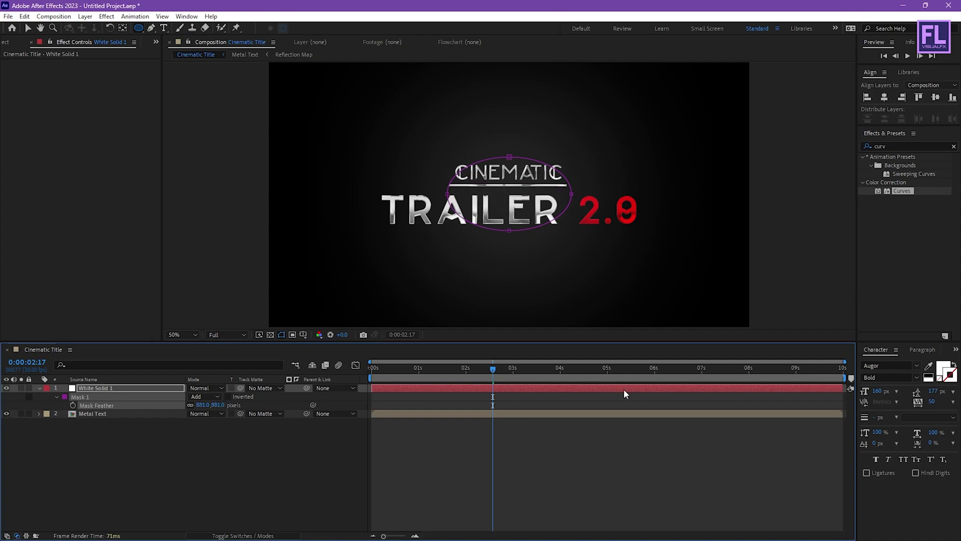
{"action": "left_click", "coordinate": [255, 456]}
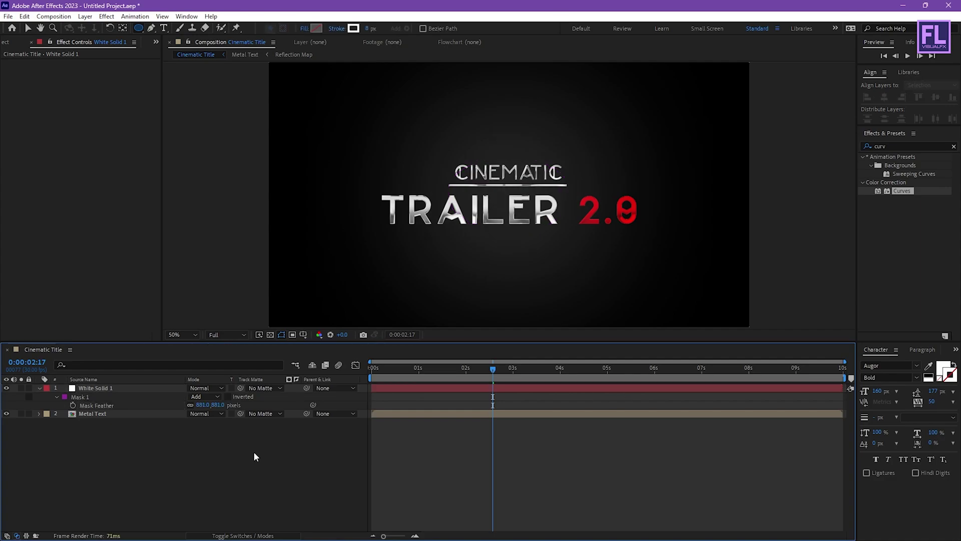
{"action": "left_click", "coordinate": [39, 389]}
{"action": "left_click", "coordinate": [125, 389]}
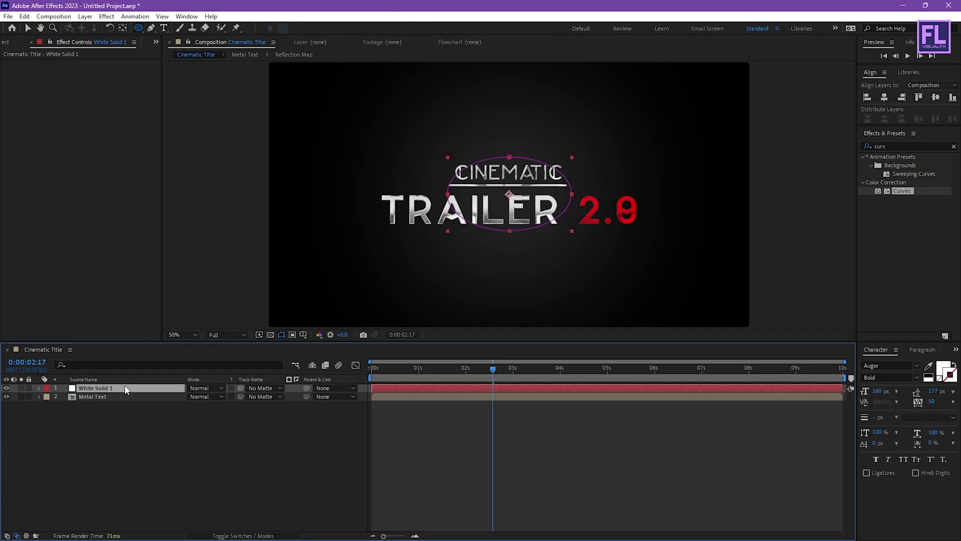
{"action": "left_click", "coordinate": [134, 428]}
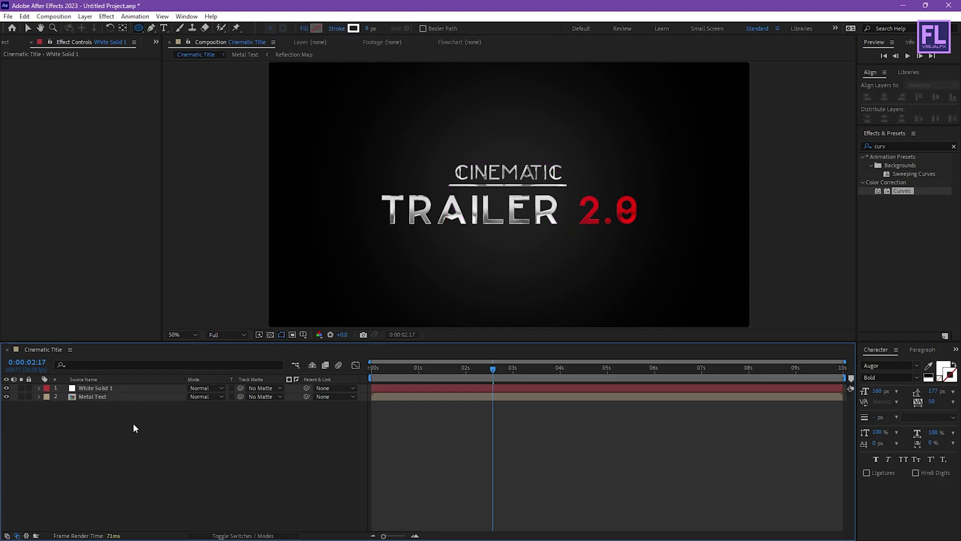
Add the fire particles .mov footage to the Cinematic Title composition as the topmost layer.
{"action": "left_click", "coordinate": [7, 43]}
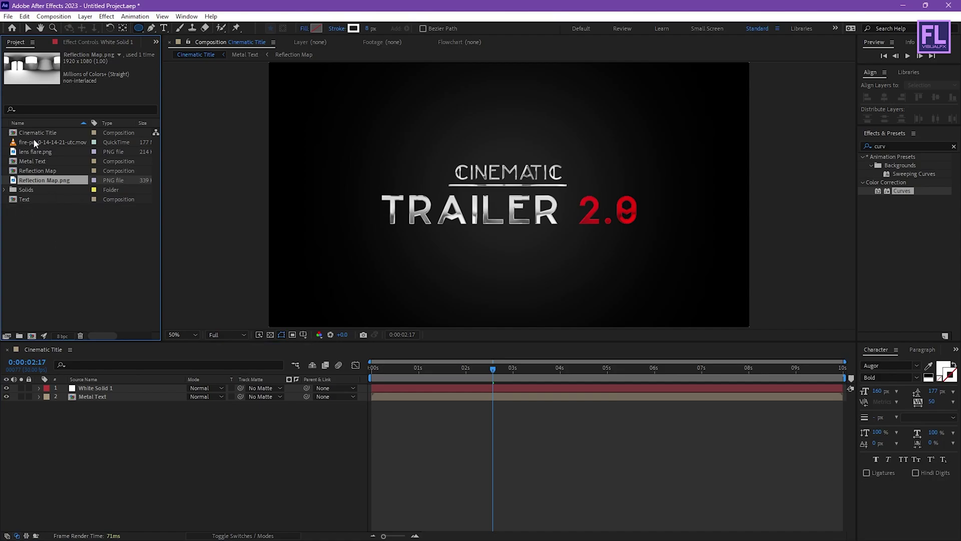
{"action": "left_click", "coordinate": [62, 143]}
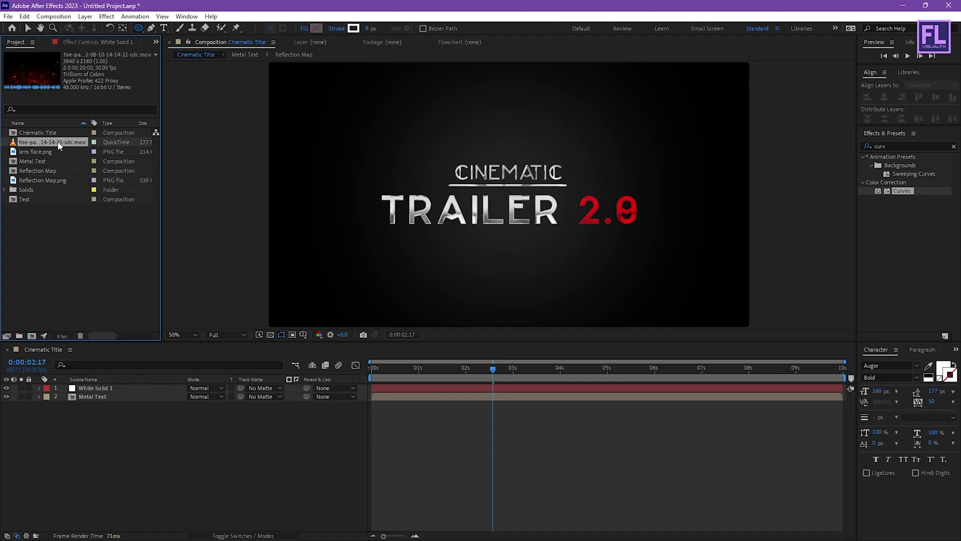
{"action": "left_click_drag", "start_coordinate": [59, 145], "coordinate": [102, 388]}
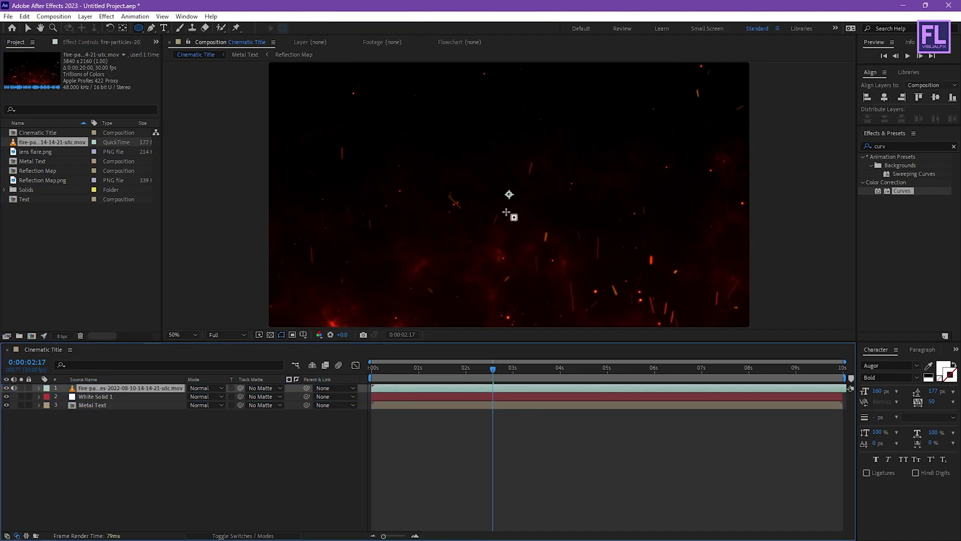
Scale the fire particles layer to 50% and set its blending mode to Add.
{"action": "key", "text": "comma"}
{"action": "key", "text": "comma"}
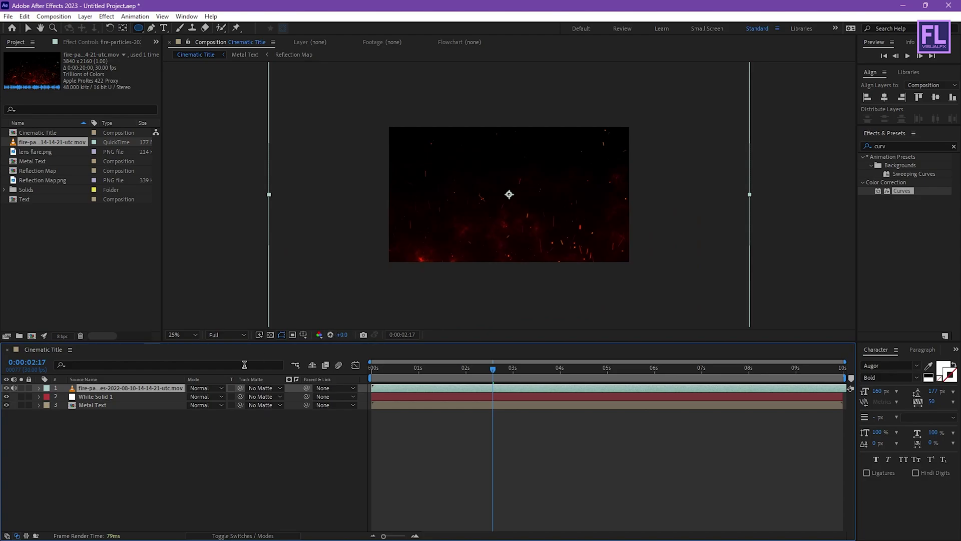
{"action": "key", "text": "s"}
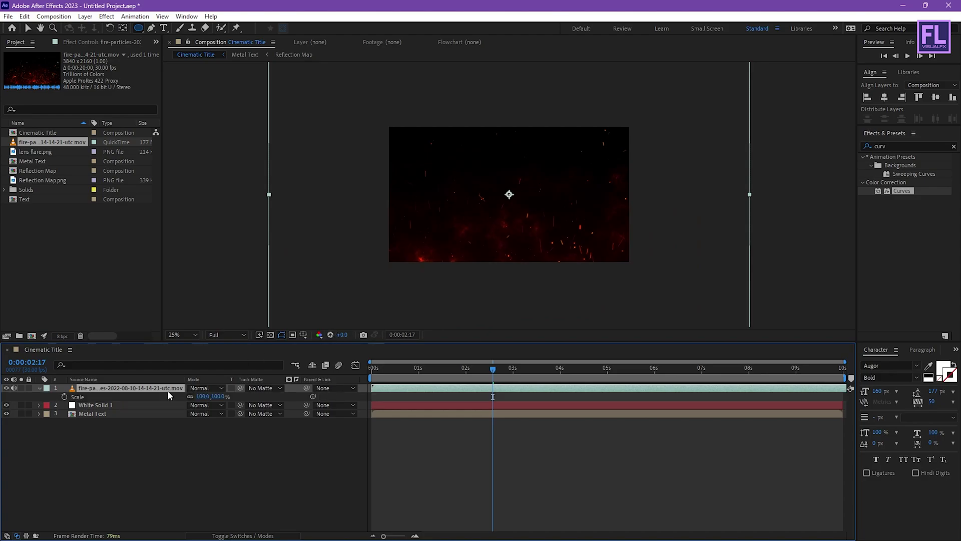
{"action": "left_click_drag", "start_coordinate": [199, 396], "coordinate": [175, 397]}
{"action": "key", "text": "period"}
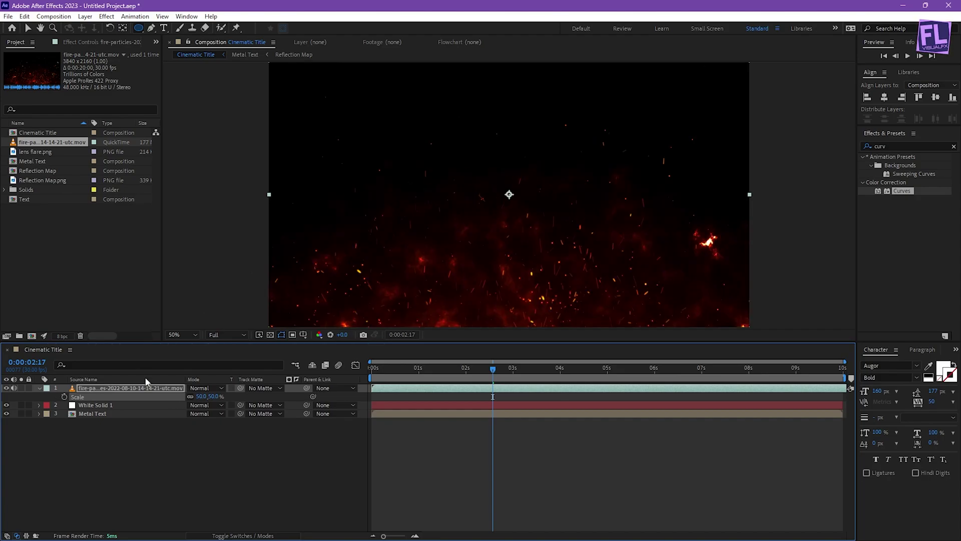
{"action": "left_click", "coordinate": [202, 389]}
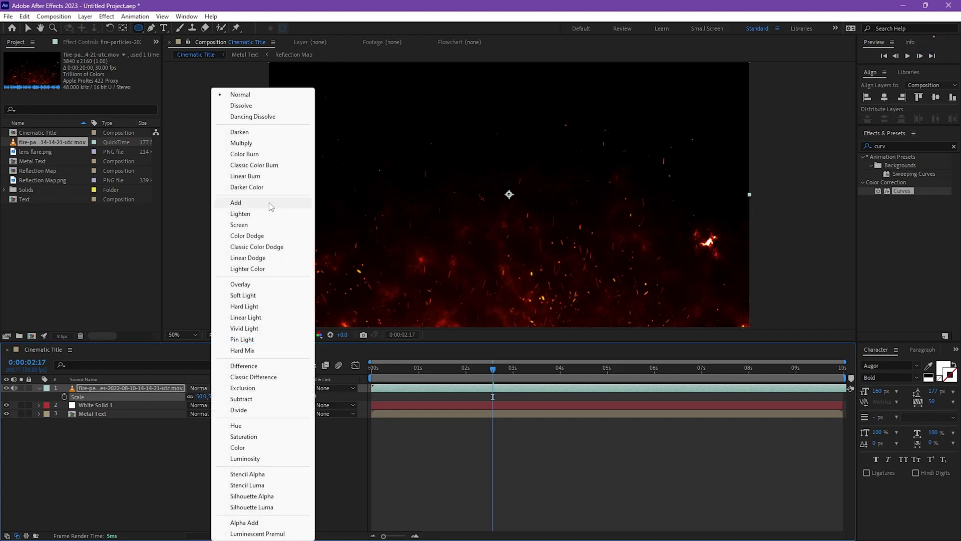
{"action": "left_click", "coordinate": [271, 206]}
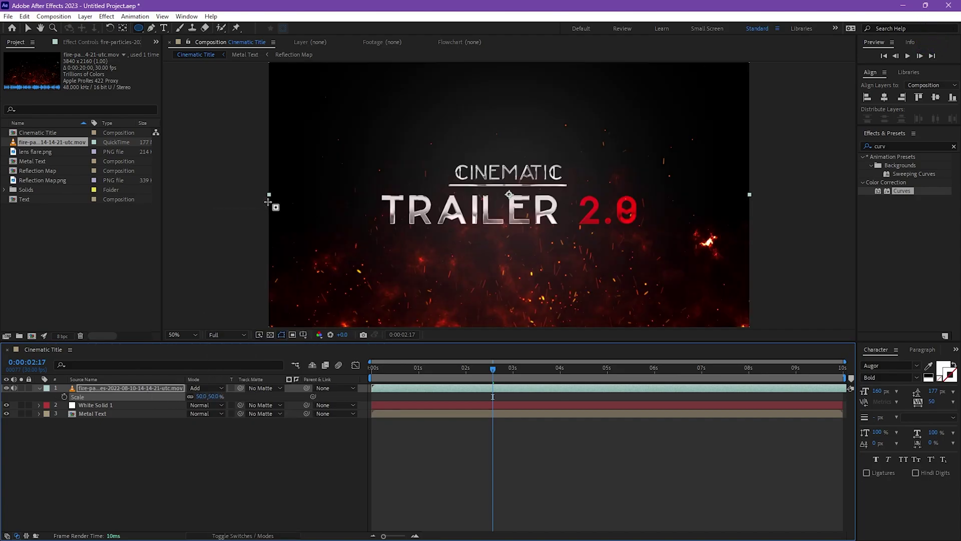
{"action": "left_click", "coordinate": [40, 388]}
Turn the Metal Text layer and the fire particles layer into 3D layers.
{"action": "left_click", "coordinate": [82, 415]}
{"action": "left_click", "coordinate": [84, 406]}
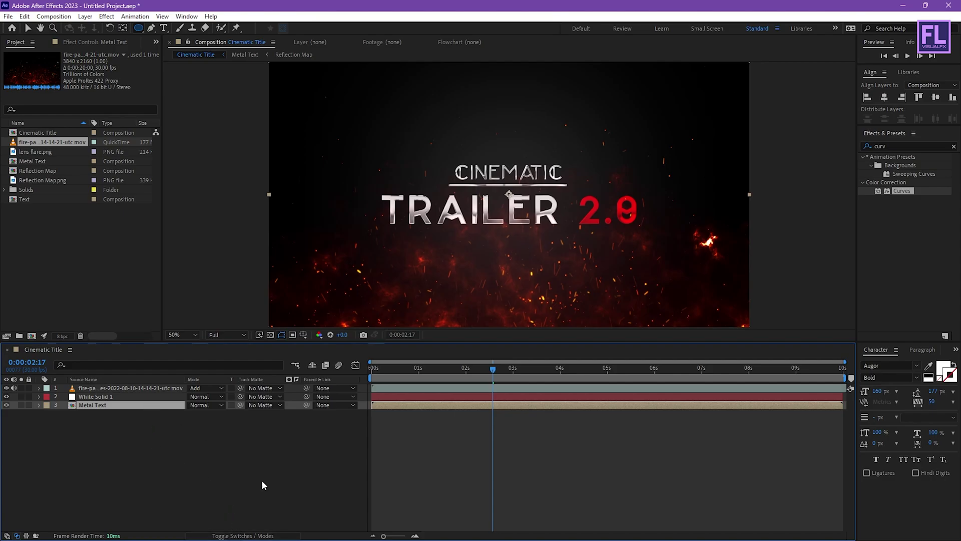
{"action": "left_click", "coordinate": [269, 534]}
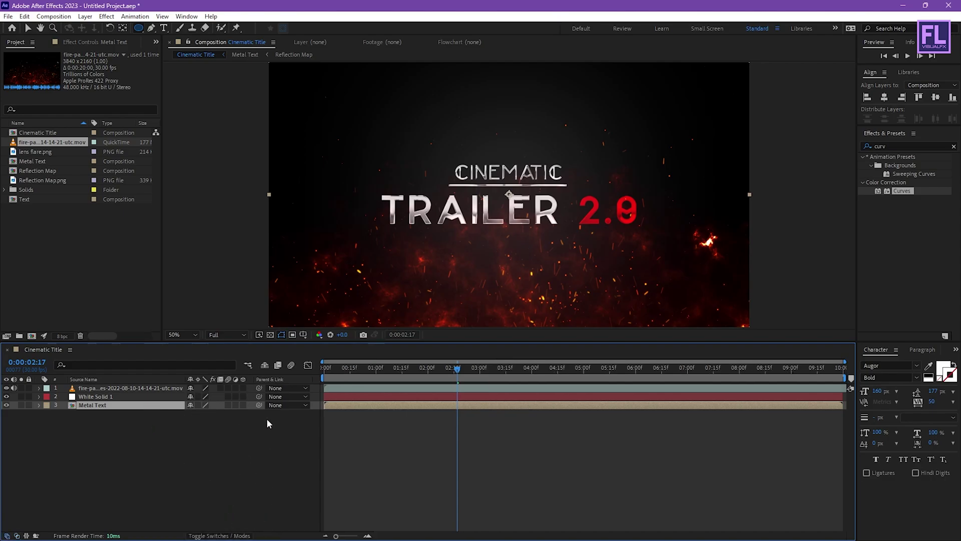
{"action": "left_click", "coordinate": [243, 405]}
{"action": "left_click", "coordinate": [124, 387]}
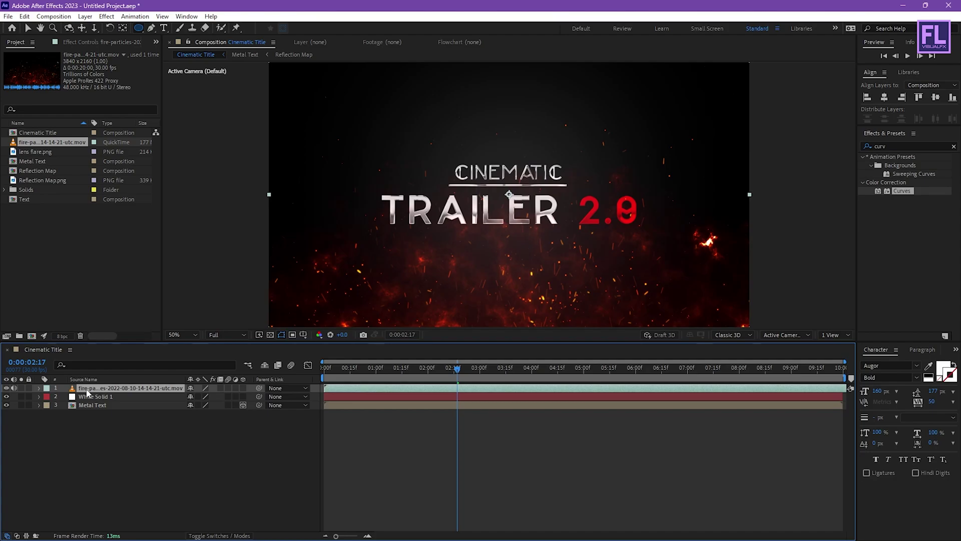
{"action": "left_click", "coordinate": [242, 388]}
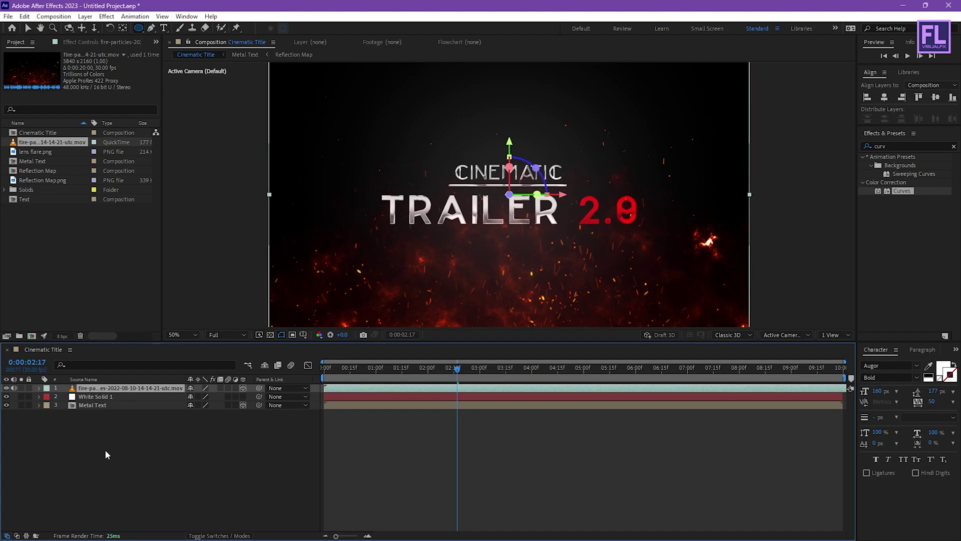
{"action": "left_click", "coordinate": [105, 452]}
Add lens flare.png to the Cinematic Title composition as the topmost layer and set its blending mode to Add.
{"action": "left_click", "coordinate": [45, 152]}
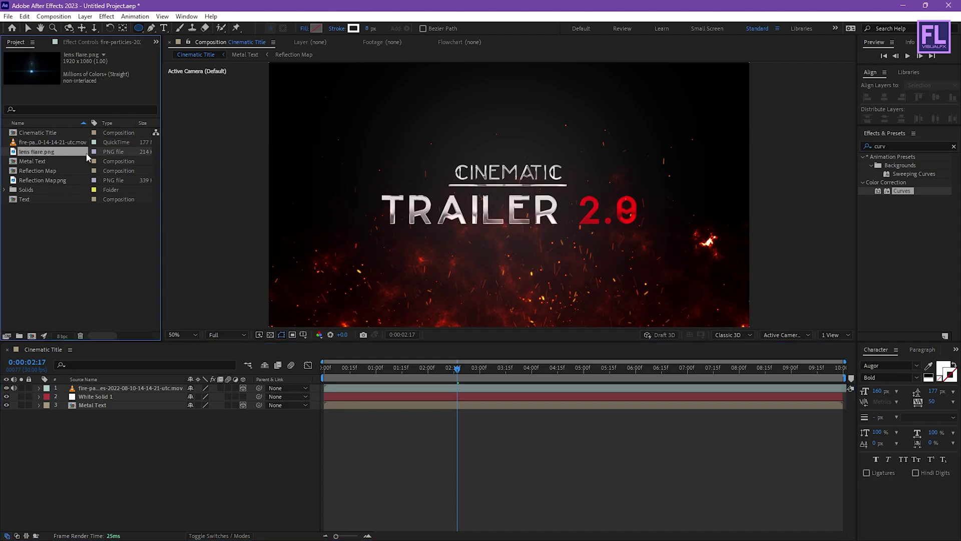
{"action": "left_click_drag", "start_coordinate": [52, 156], "coordinate": [117, 391]}
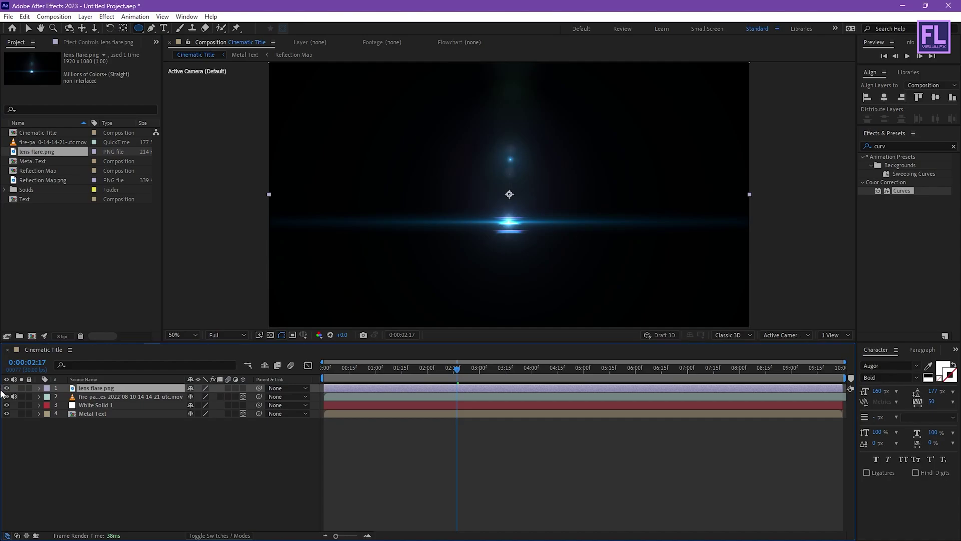
{"action": "left_click", "coordinate": [221, 536]}
{"action": "left_click", "coordinate": [199, 389]}
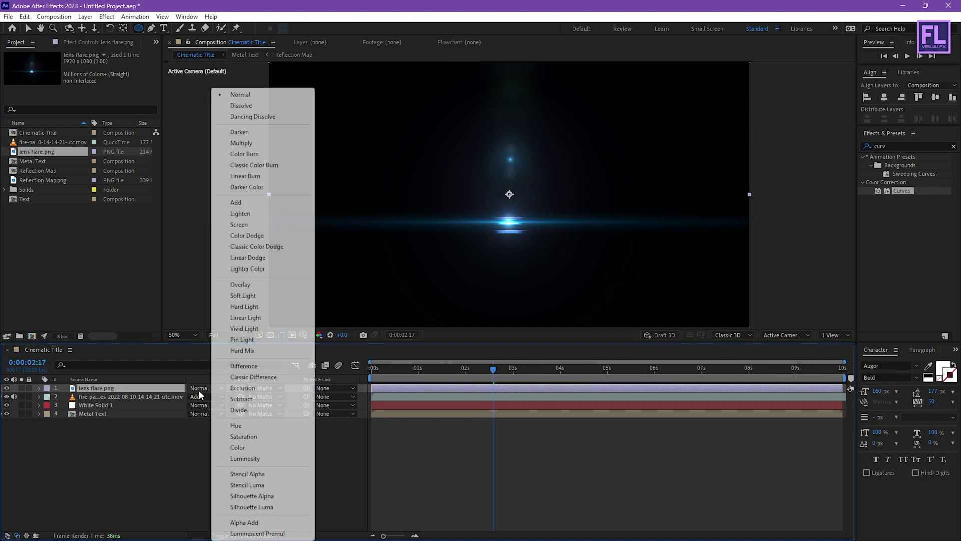
{"action": "left_click", "coordinate": [247, 202]}
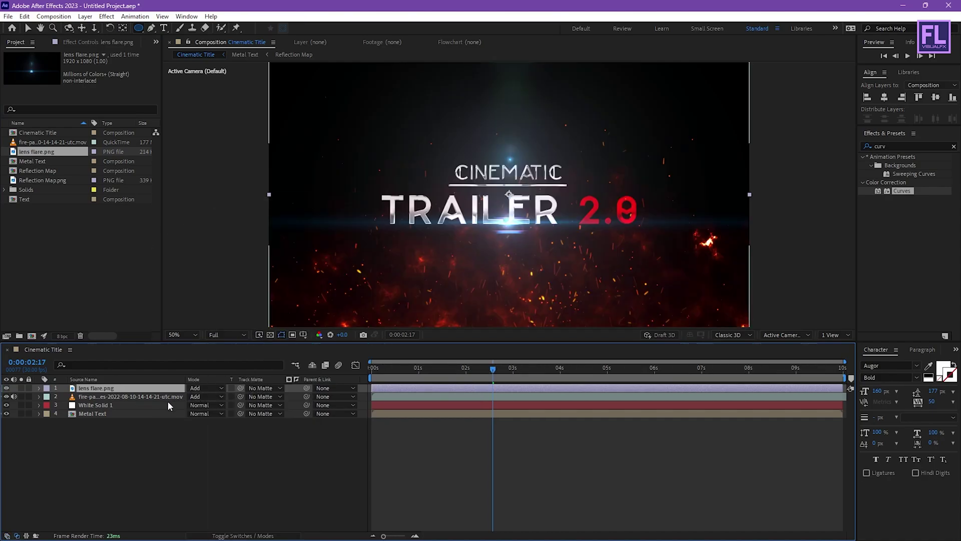
Turn the lens flare.png layer into a 3D layer.
{"action": "left_click", "coordinate": [243, 536]}
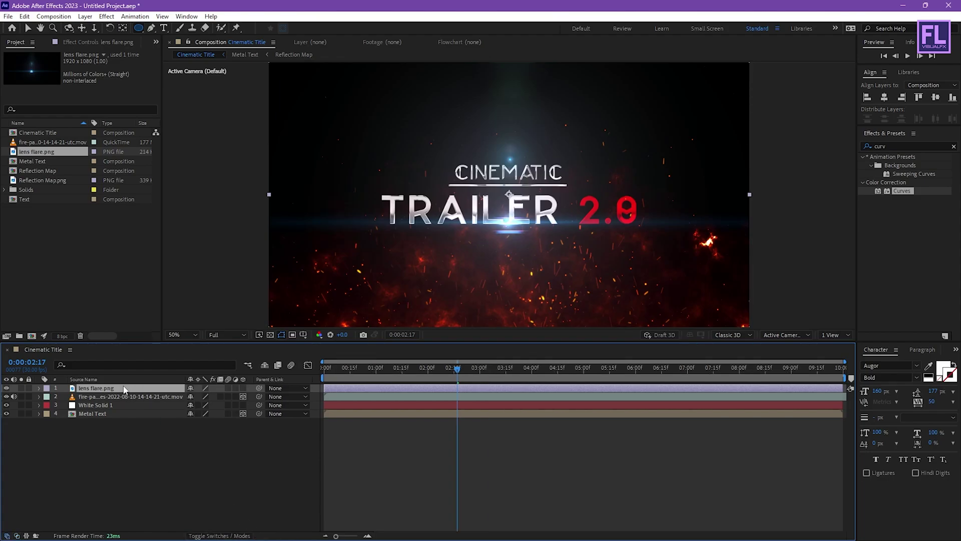
{"action": "left_click", "coordinate": [243, 388]}
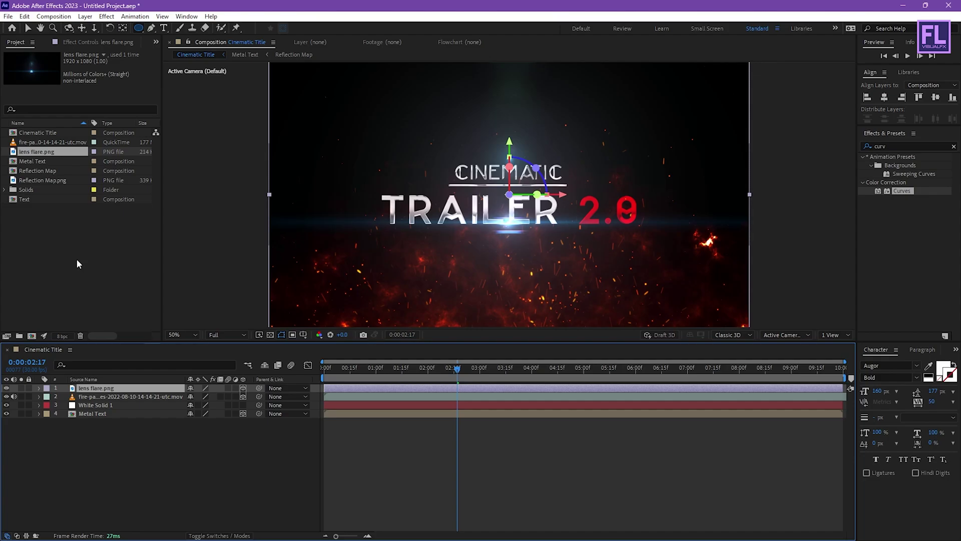
{"action": "left_click", "coordinate": [138, 440]}
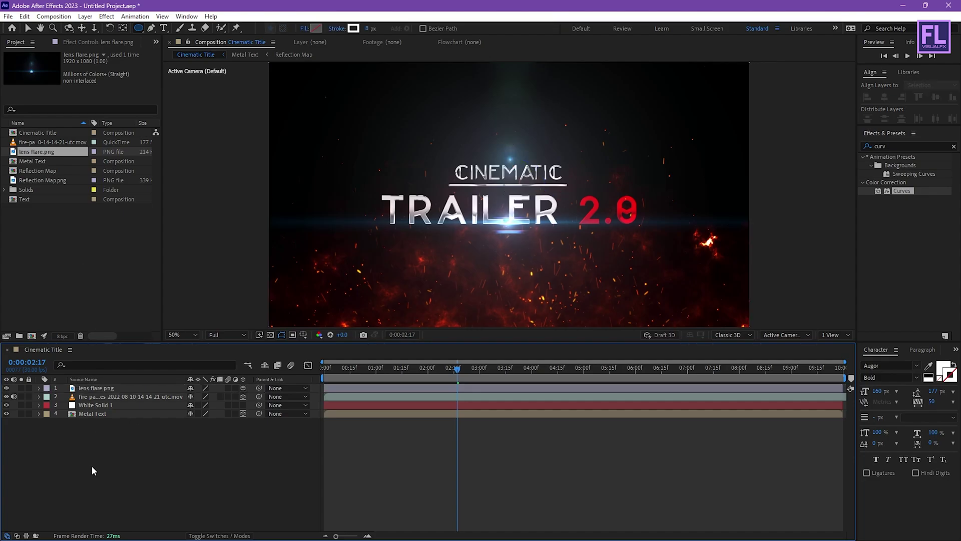
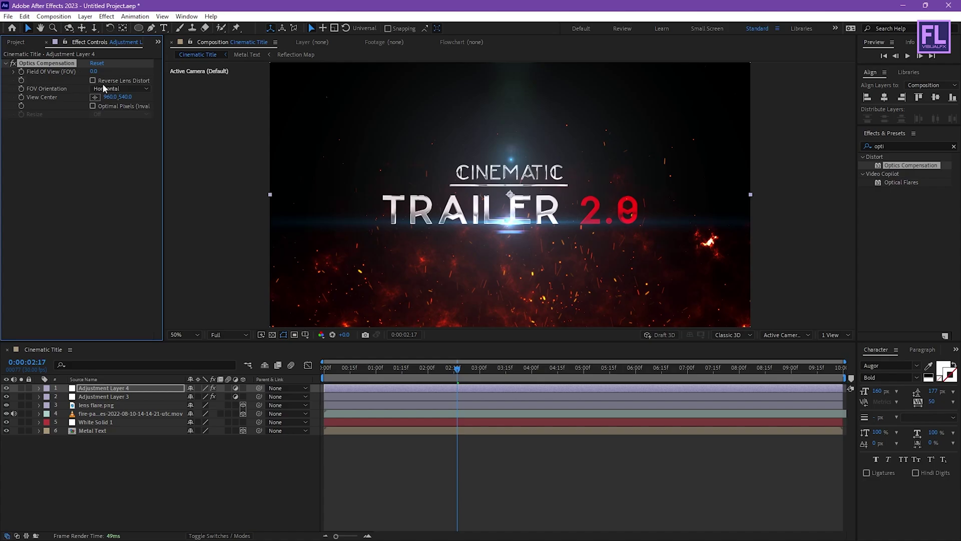
Enable Reverse Lens Distortion in Adjustment Layer 4's Optics Compensation and keyframe its Field Of View at 130.6 at 0:00:00:00.
{"action": "left_click", "coordinate": [92, 81]}
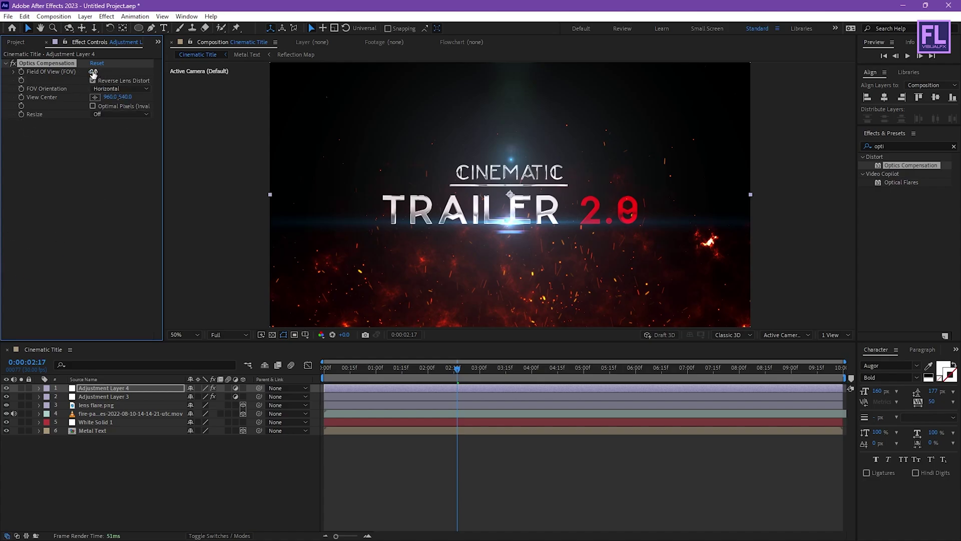
{"action": "left_click_drag", "start_coordinate": [133, 65], "coordinate": [95, 66]}
{"action": "left_click_drag", "start_coordinate": [448, 381], "coordinate": [363, 371]}
{"action": "key", "text": "Home"}
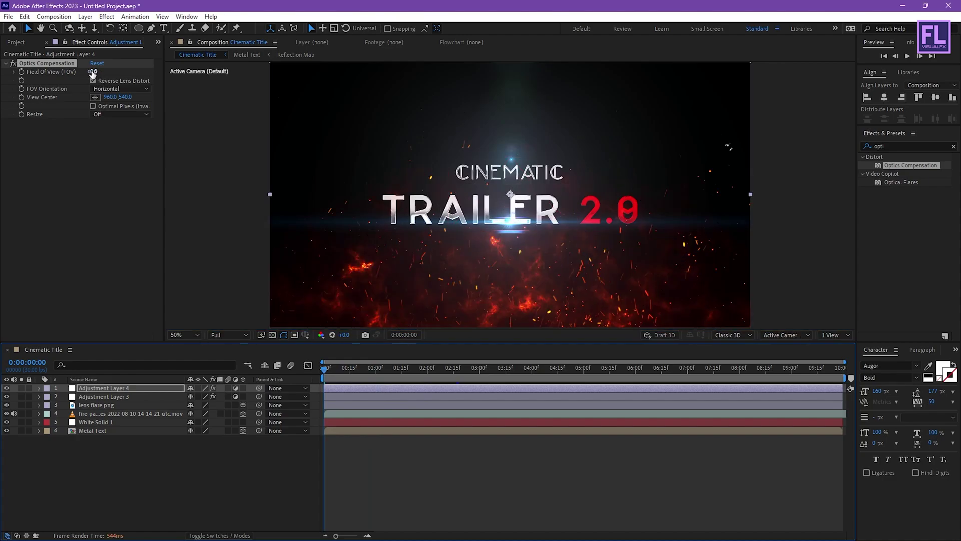
{"action": "left_click", "coordinate": [95, 70]}
{"action": "left_click_drag", "start_coordinate": [122, 69], "coordinate": [784, 110]}
{"action": "left_click", "coordinate": [92, 147]}
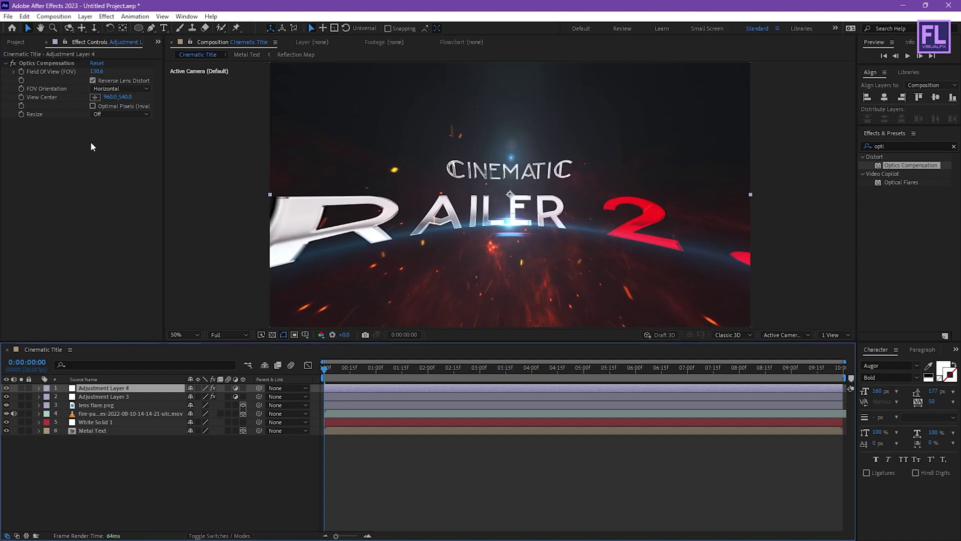
{"action": "left_click", "coordinate": [22, 76]}
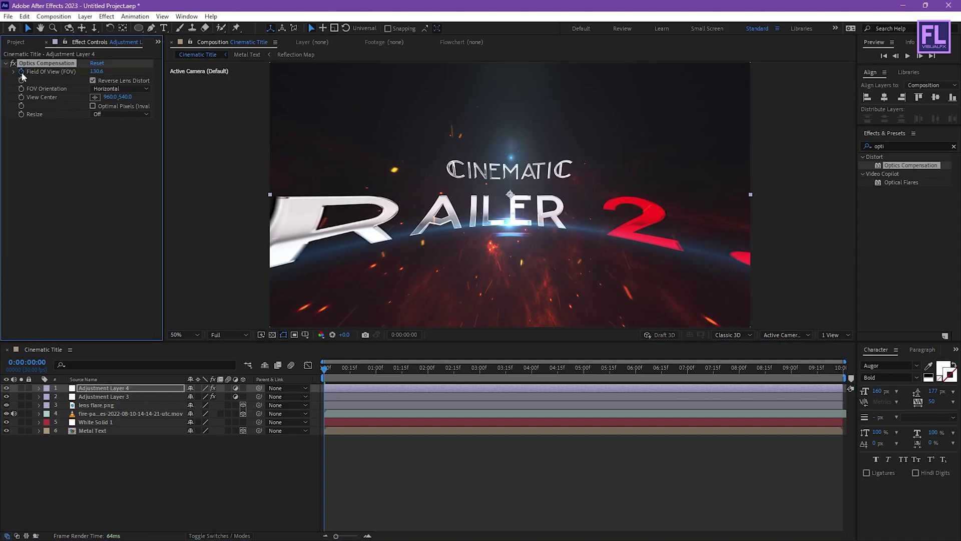
{"action": "key", "text": "u"}
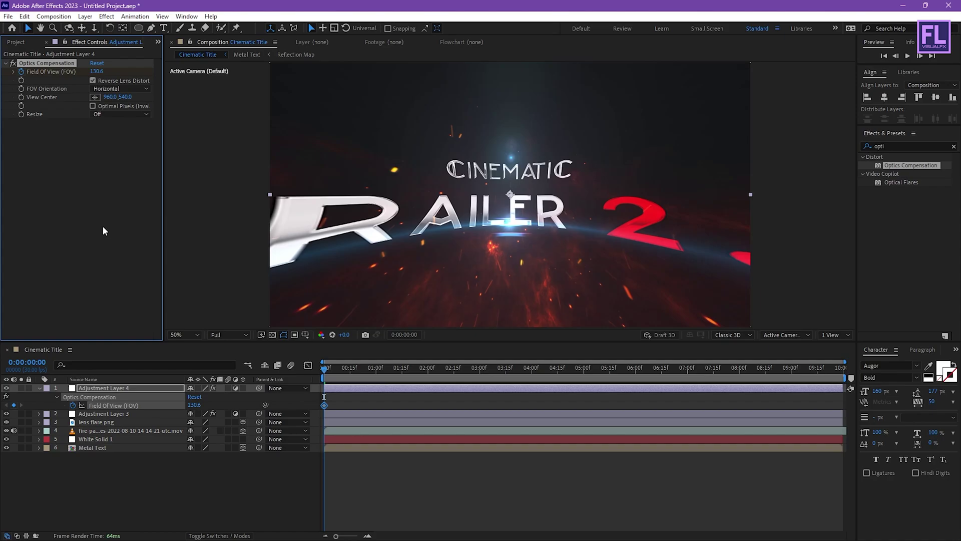
Add a Field Of View keyframe of 65.0 on Adjustment Layer 4 at 0:00:03:00.
{"action": "left_click", "coordinate": [99, 394]}
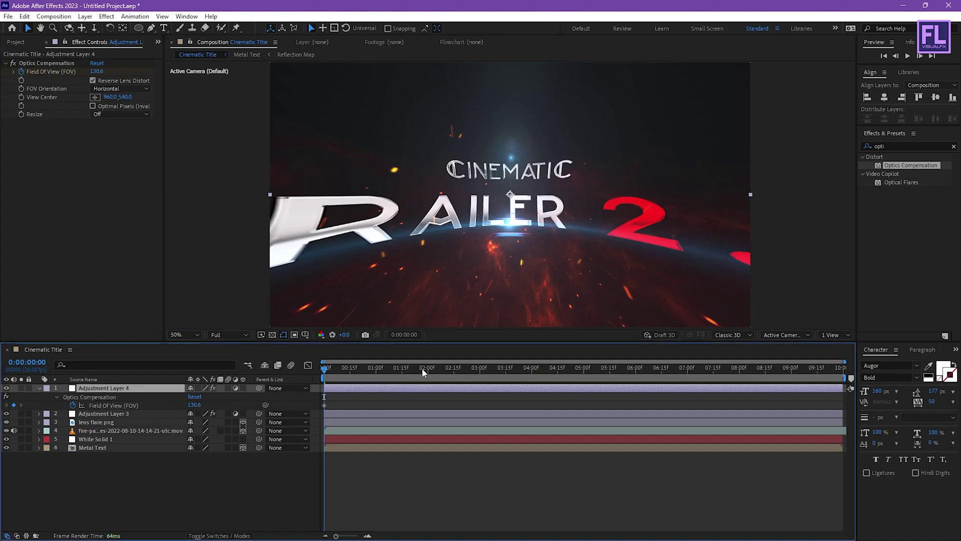
{"action": "left_click_drag", "start_coordinate": [422, 368], "coordinate": [480, 373]}
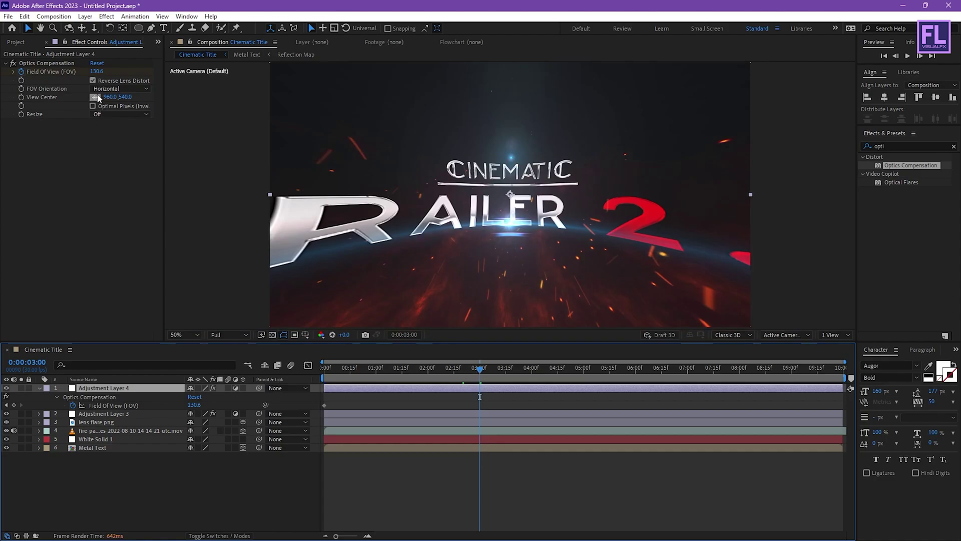
{"action": "left_click_drag", "start_coordinate": [99, 75], "coordinate": [186, 65]}
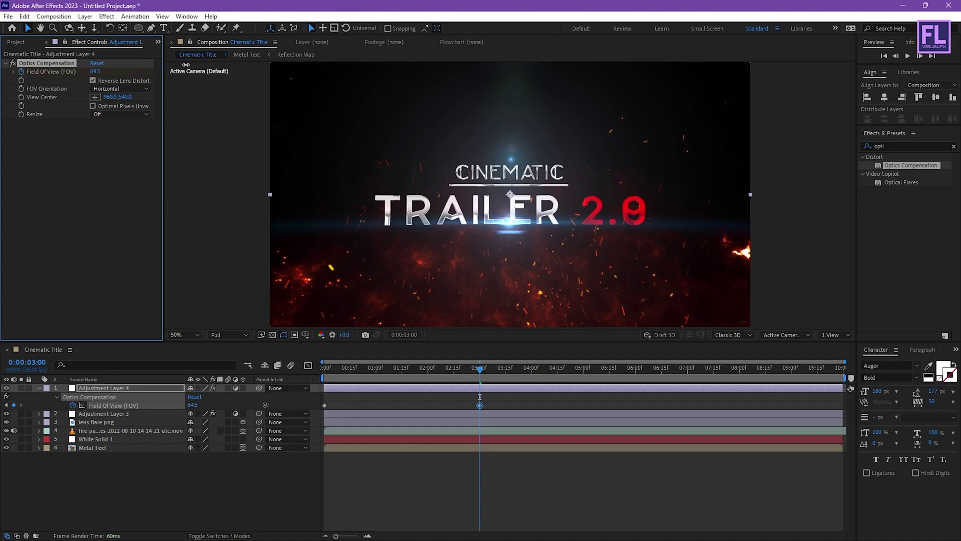
{"action": "left_click", "coordinate": [91, 211]}
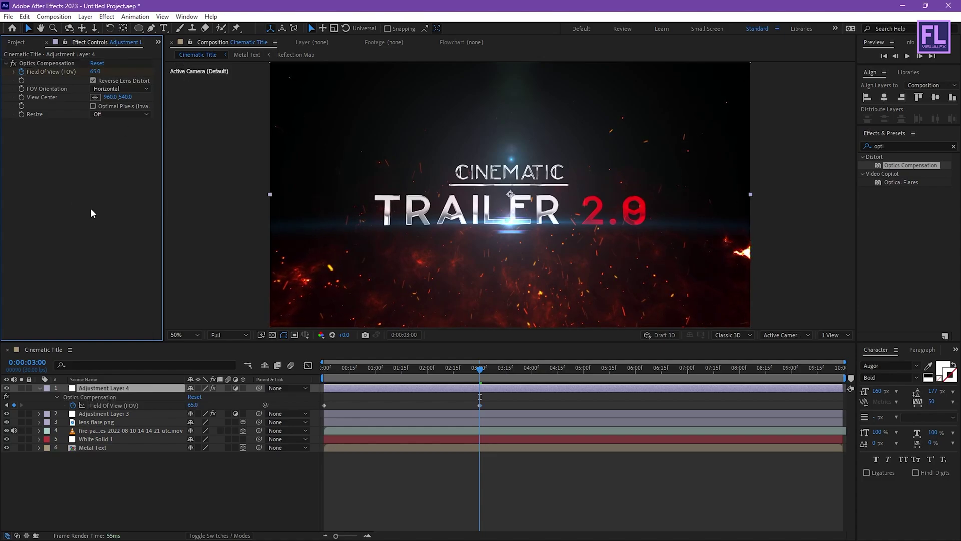
{"action": "scroll", "coordinate": [563, 217], "scroll_direction": "down", "scroll_amount": 2}
{"action": "scroll", "coordinate": [564, 218], "scroll_direction": "up", "scroll_amount": 2}
{"action": "left_click", "coordinate": [40, 387]}
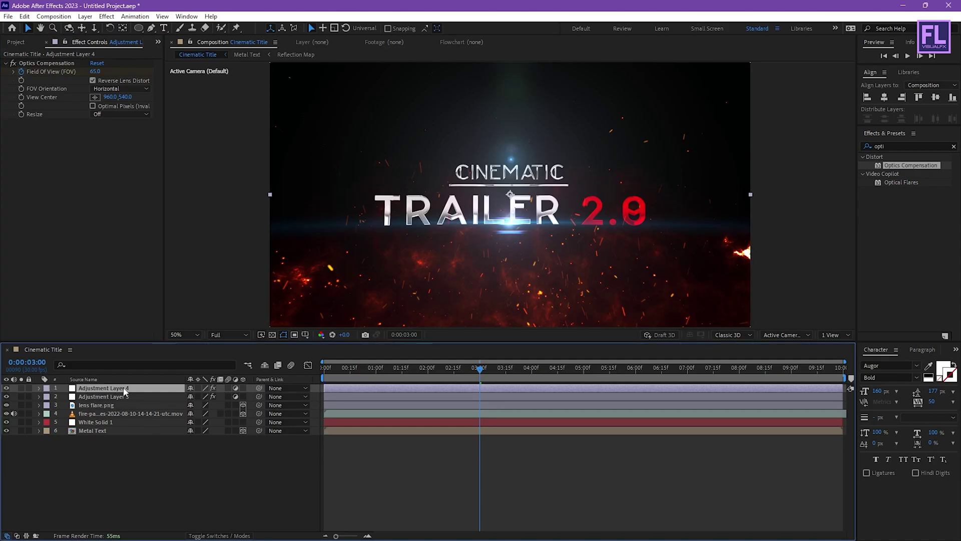
Ease both Field Of View keyframes and shape their speed graph to peak early and slow gradually into the last keyframe.
{"action": "key", "text": "u"}
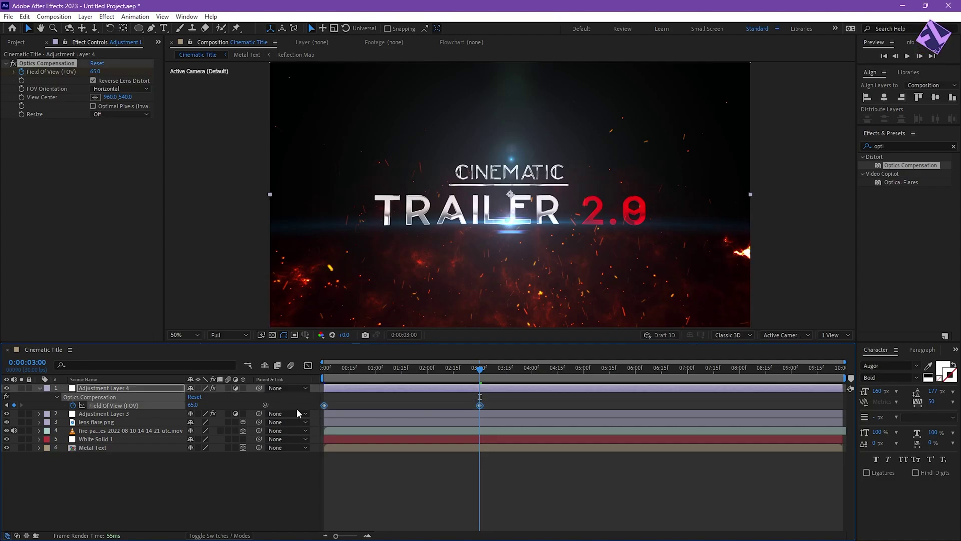
{"action": "left_click", "coordinate": [307, 366]}
{"action": "left_click_drag", "start_coordinate": [527, 440], "coordinate": [399, 397]}
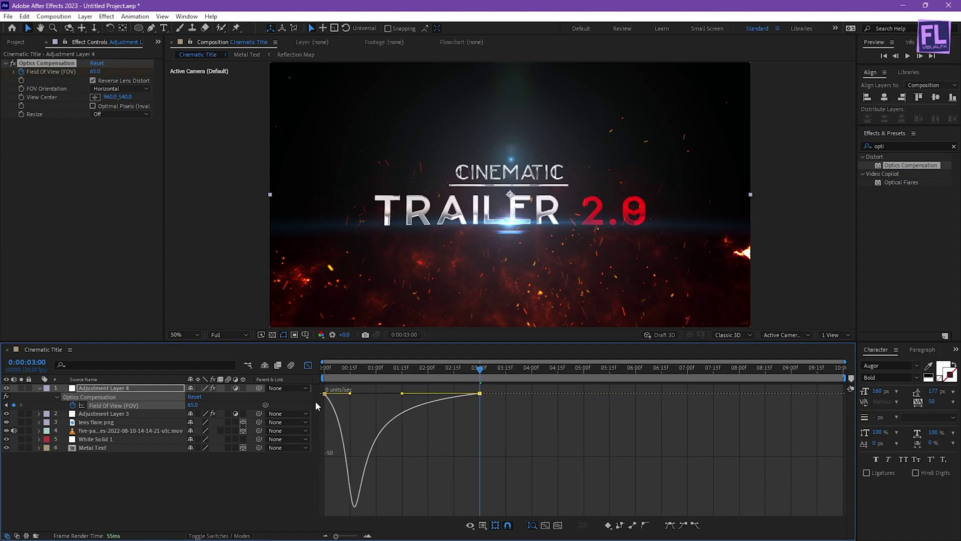
{"action": "left_click", "coordinate": [309, 365]}
{"action": "left_click", "coordinate": [40, 388]}
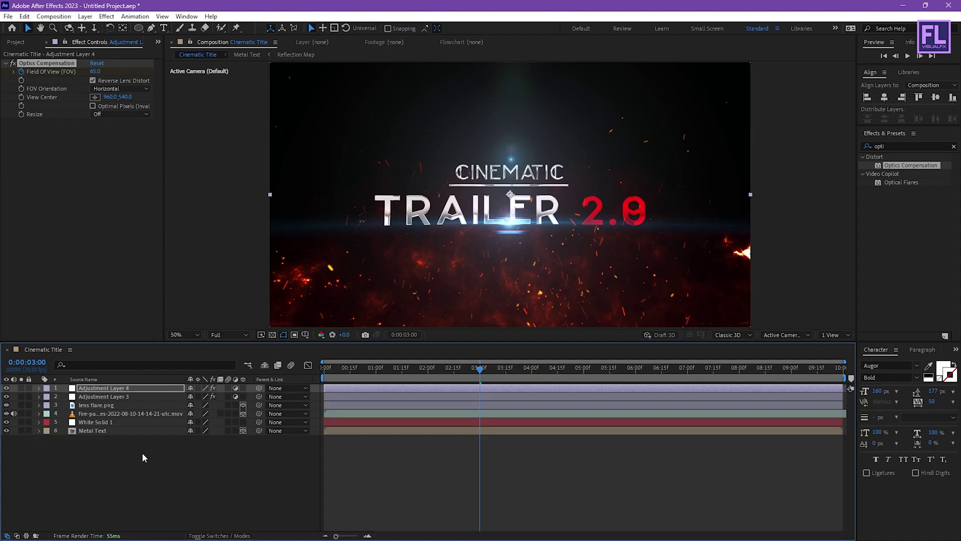
Set the Z value of the Metal Text layer's Position to 1500.
{"action": "mouse_move", "coordinate": [461, 368]}
{"action": "left_mouse_down"}
{"action": "mouse_move", "coordinate": [271, 383]}
{"action": "mouse_move", "coordinate": [476, 373]}
{"action": "left_mouse_up"}
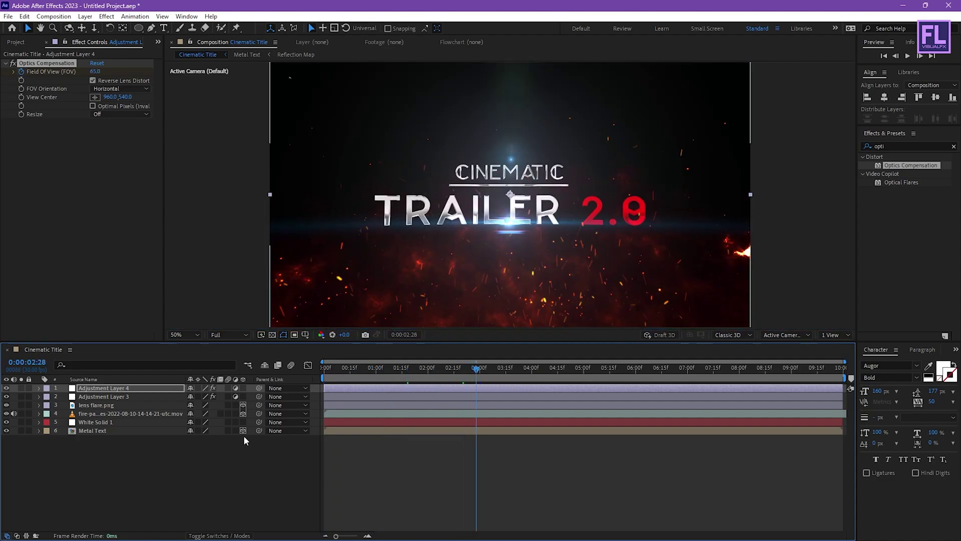
{"action": "left_click", "coordinate": [100, 432]}
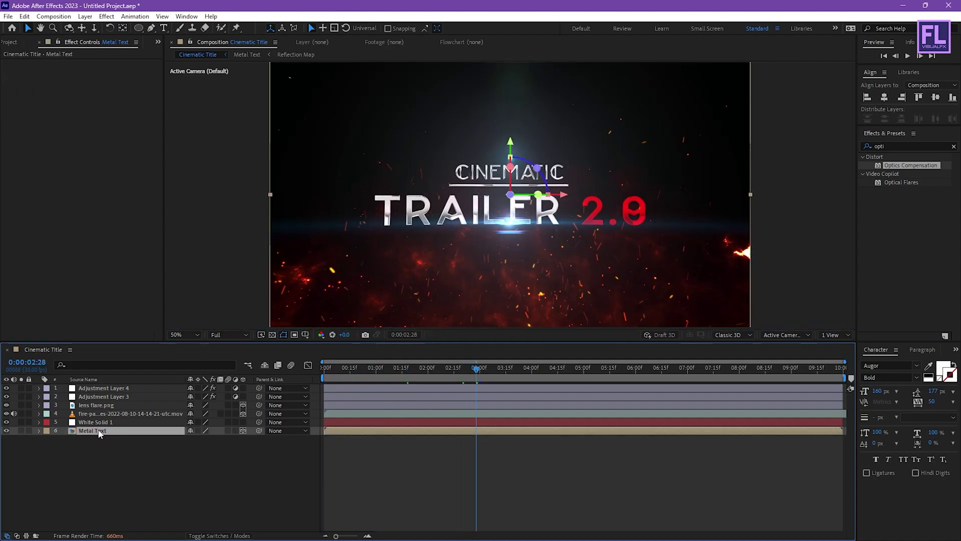
{"action": "key", "text": "p"}
{"action": "type", "text": "1"}
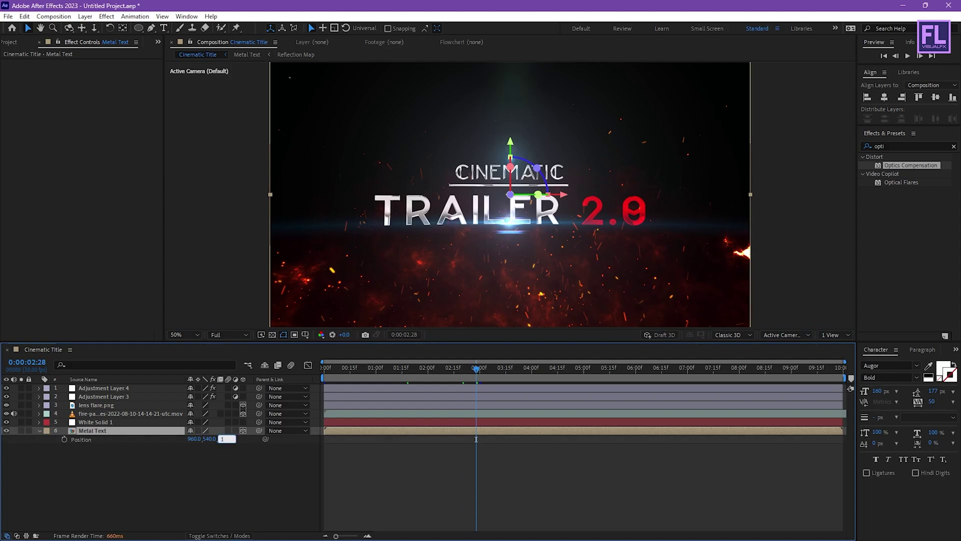
{"action": "type", "text": "500"}
{"action": "key", "text": "Return"}
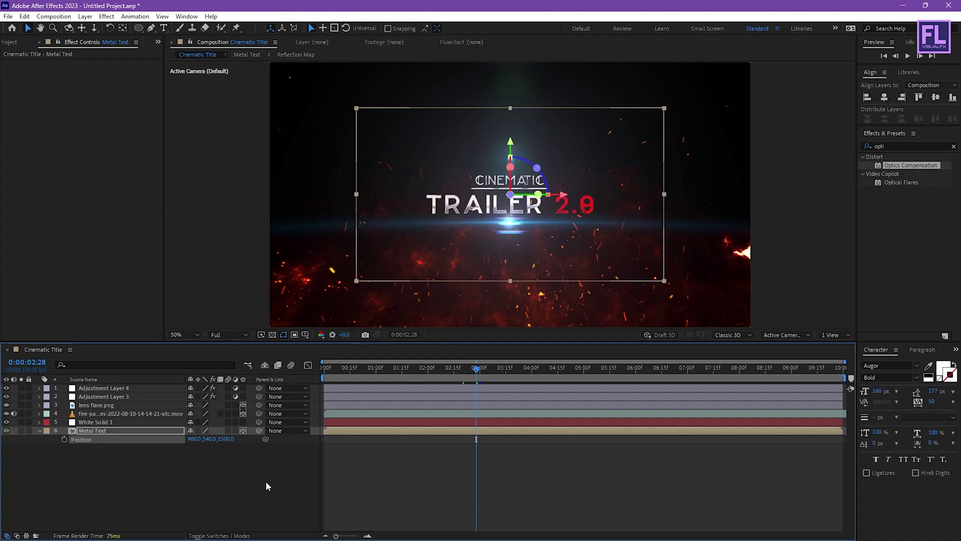
Scale the Metal Text layer up to 149%.
{"action": "key", "text": "s"}
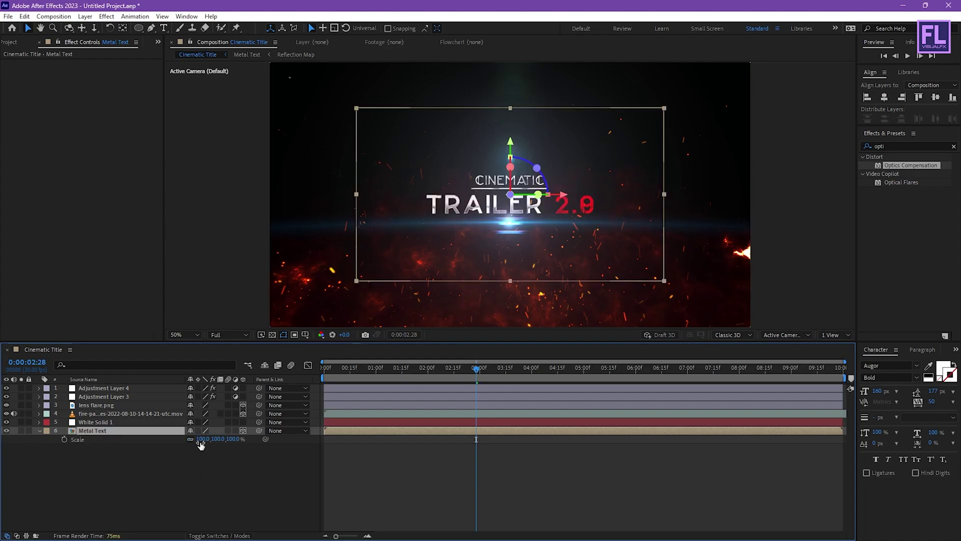
{"action": "left_click_drag", "start_coordinate": [202, 441], "coordinate": [224, 439]}
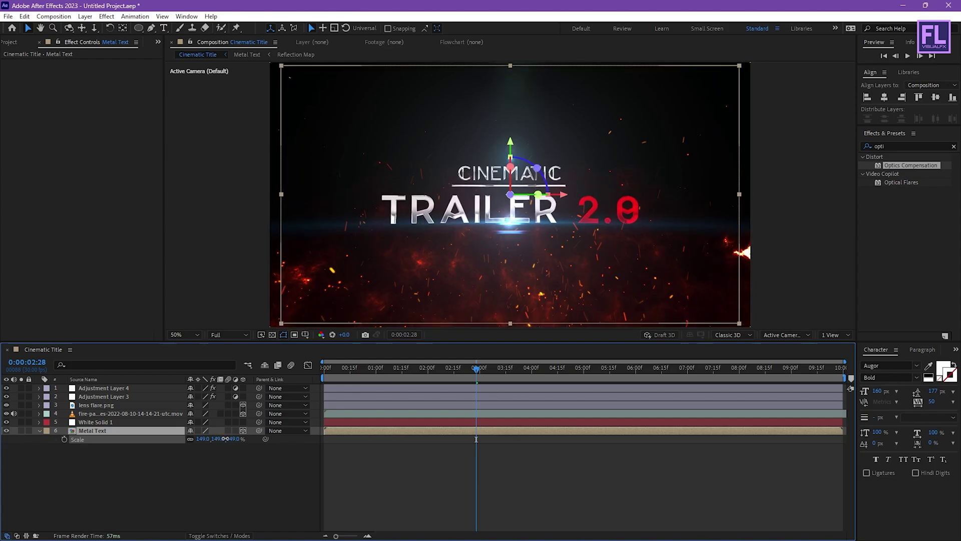
{"action": "left_click", "coordinate": [228, 474]}
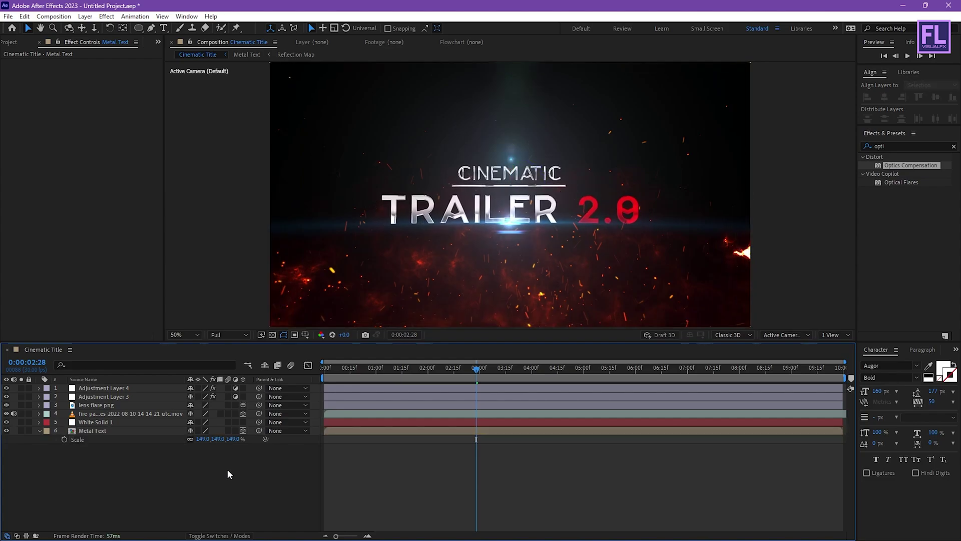
{"action": "left_click", "coordinate": [39, 432]}
Add a new camera layer to the Cinematic Title composition.
{"action": "right_click", "coordinate": [104, 461]}
{"action": "mouse_move", "coordinate": [216, 343]}
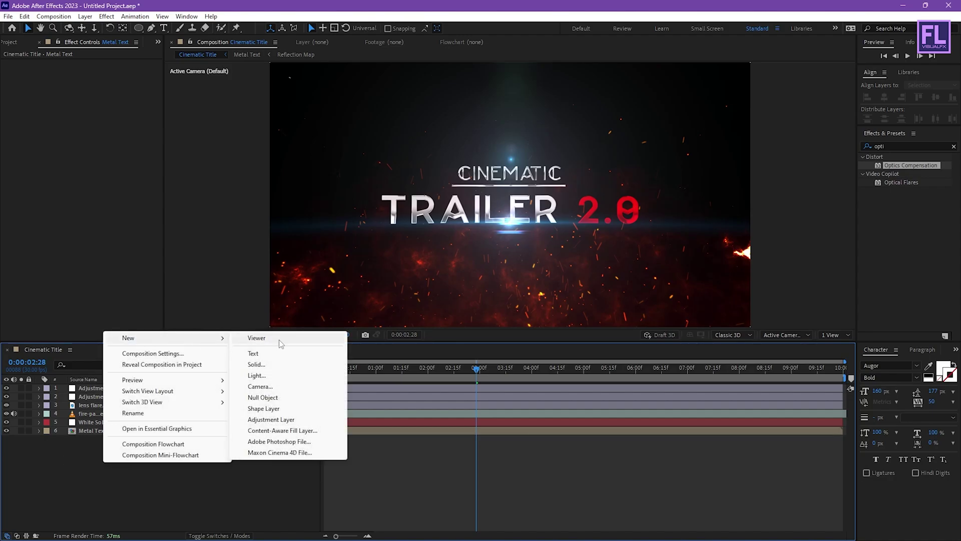
{"action": "left_click", "coordinate": [260, 386]}
{"action": "left_click", "coordinate": [583, 371]}
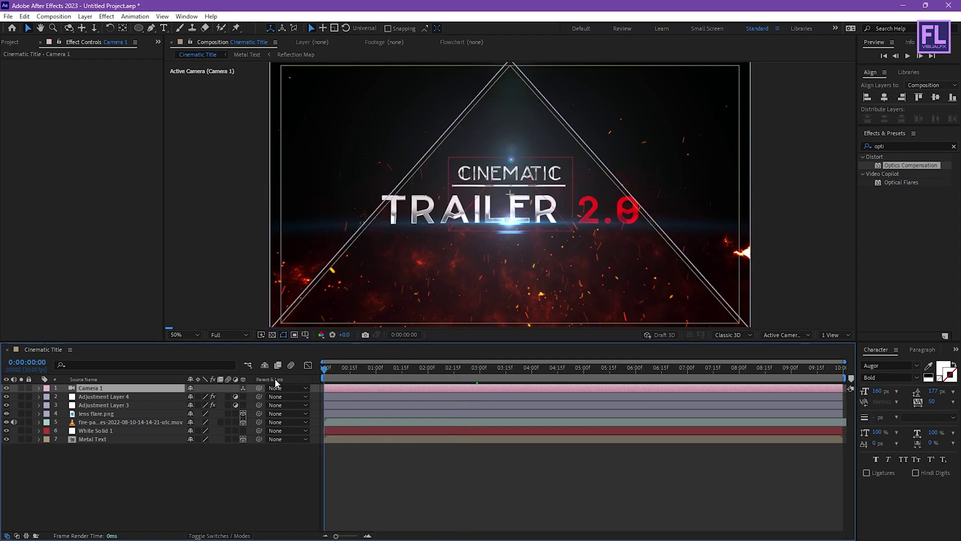
Keyframe Camera 1's Position at its default values and place that keyframe at 0:00:02:00.
{"action": "key", "text": "Home"}
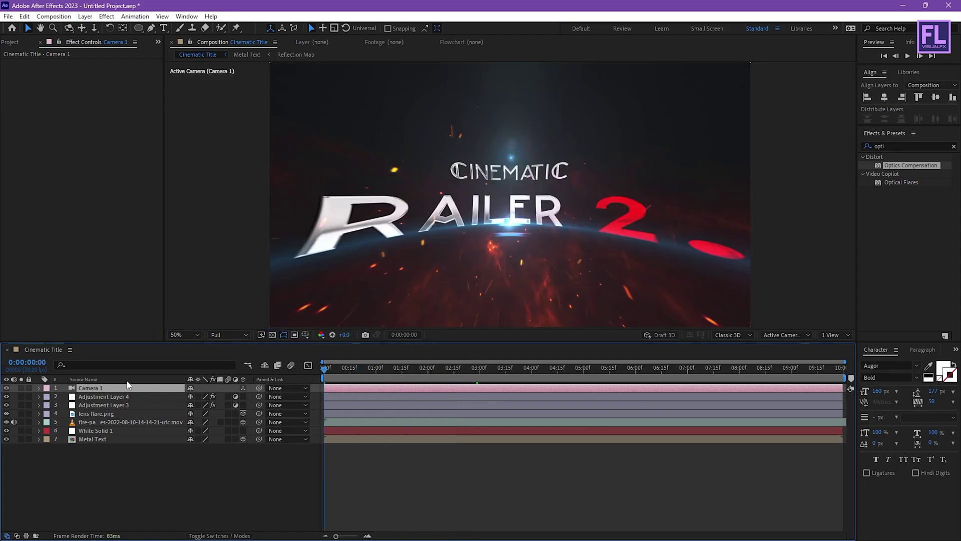
{"action": "key", "text": "p"}
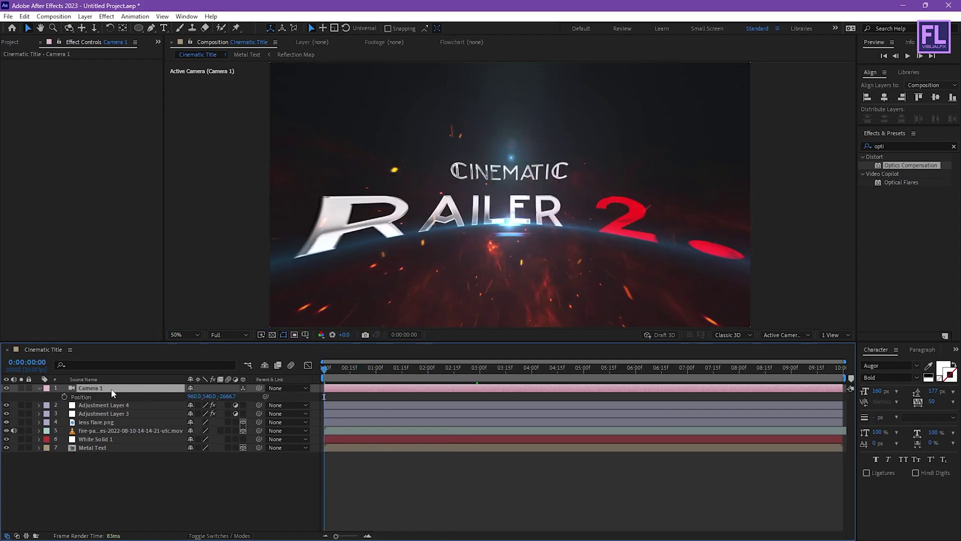
{"action": "left_click", "coordinate": [64, 396]}
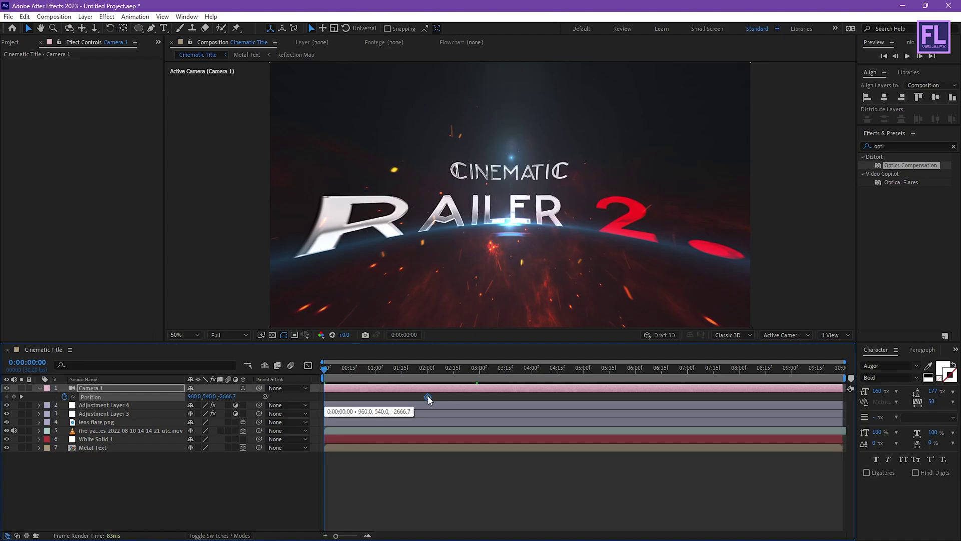
{"action": "left_click", "coordinate": [428, 368]}
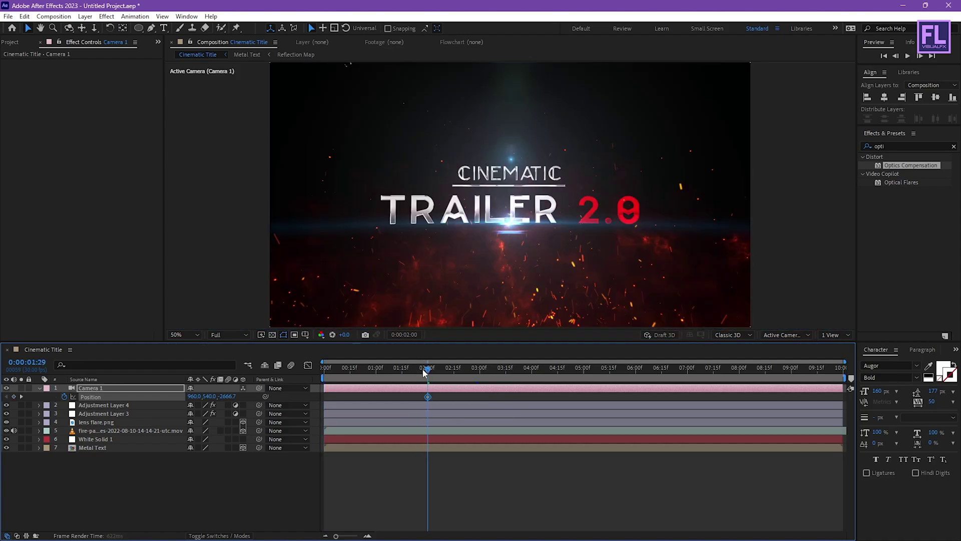
Add a Camera 1 Position keyframe at 0:00:00:00 with the Z value at -465.7.
{"action": "key", "text": "Home"}
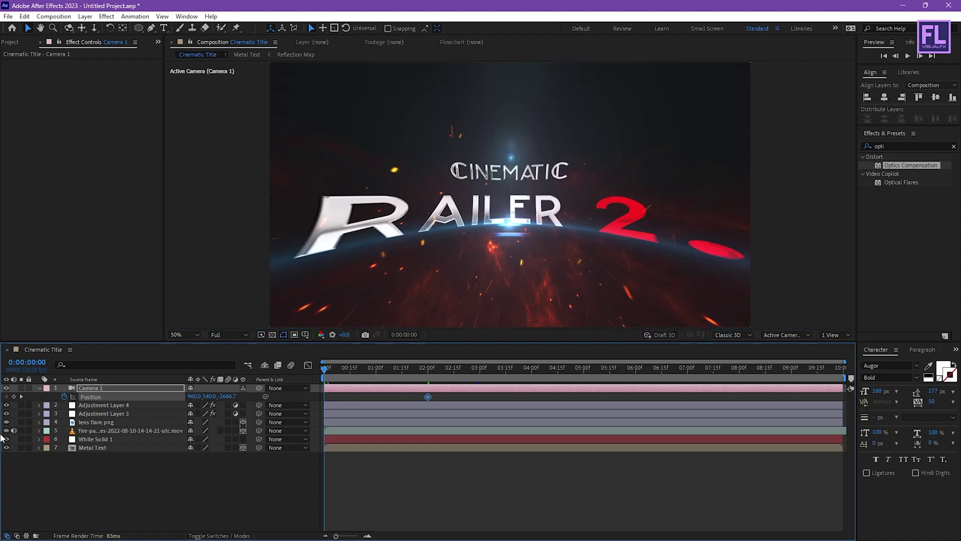
{"action": "left_click_drag", "start_coordinate": [228, 401], "coordinate": [326, 400]}
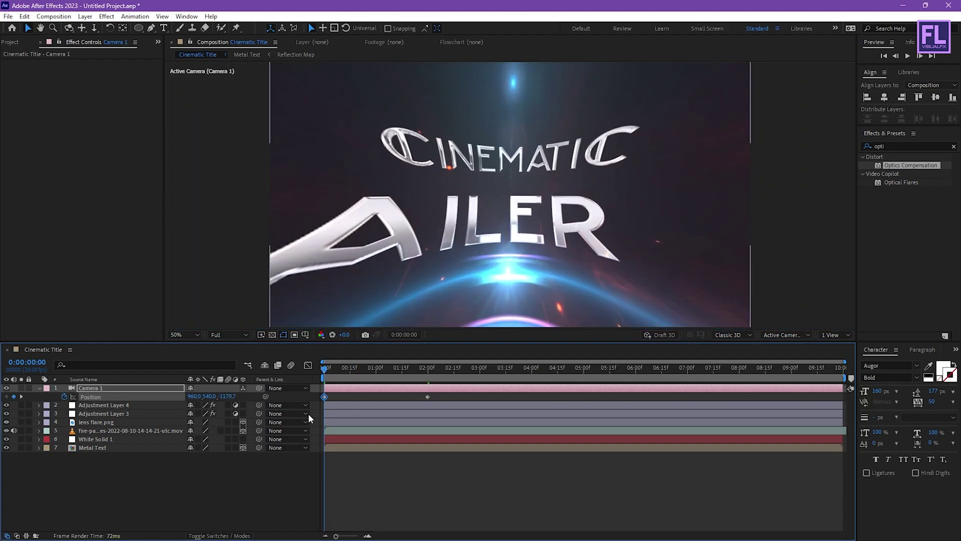
{"action": "left_click_drag", "start_coordinate": [232, 395], "coordinate": [491, 379]}
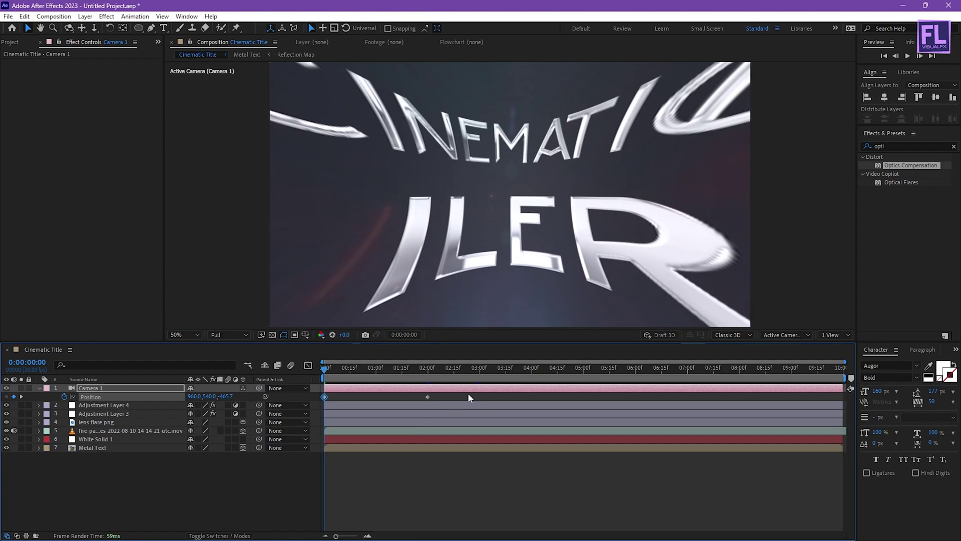
Easy-ease both Camera 1 Position keyframes and shape their speed graph to peak early and slow gradually into the last keyframe.
{"action": "left_click", "coordinate": [428, 397]}
{"action": "key", "text": "F9"}
{"action": "left_click", "coordinate": [308, 365]}
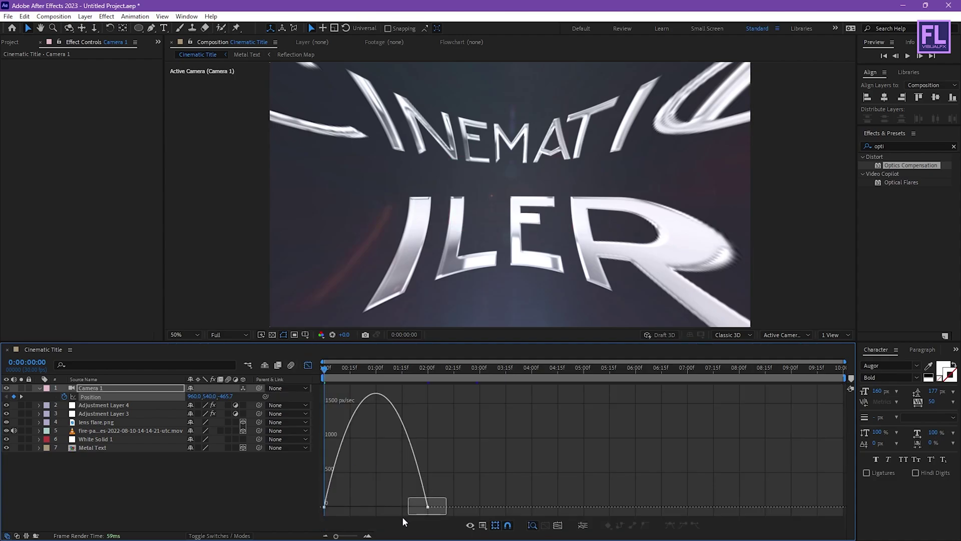
{"action": "left_click_drag", "start_coordinate": [403, 520], "coordinate": [351, 507]}
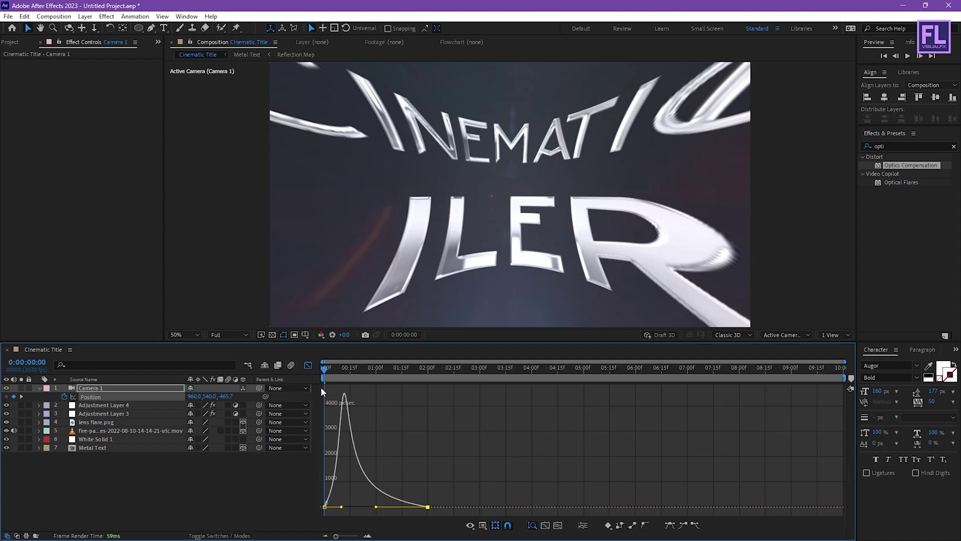
{"action": "left_click", "coordinate": [308, 365]}
Check the camera move and end the work area at 0:00:05:00.
{"action": "left_click", "coordinate": [350, 370]}
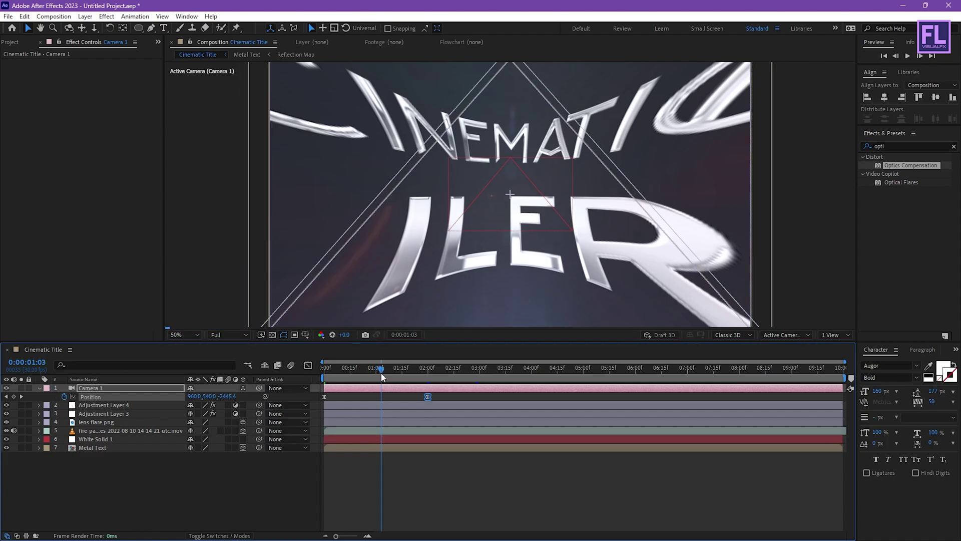
{"action": "left_click", "coordinate": [402, 376]}
{"action": "left_click_drag", "start_coordinate": [401, 376], "coordinate": [587, 371]}
{"action": "key", "text": "n"}
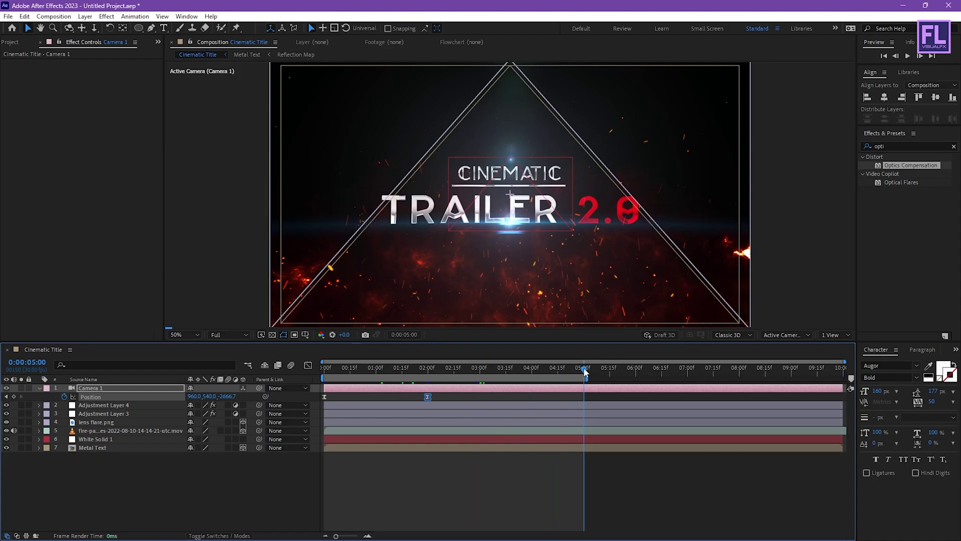
{"action": "key", "text": "Home"}
{"action": "left_click_drag", "start_coordinate": [471, 368], "coordinate": [487, 367]}
Parent the lens flare.png layer to the Metal Text layer.
{"action": "left_click", "coordinate": [88, 424]}
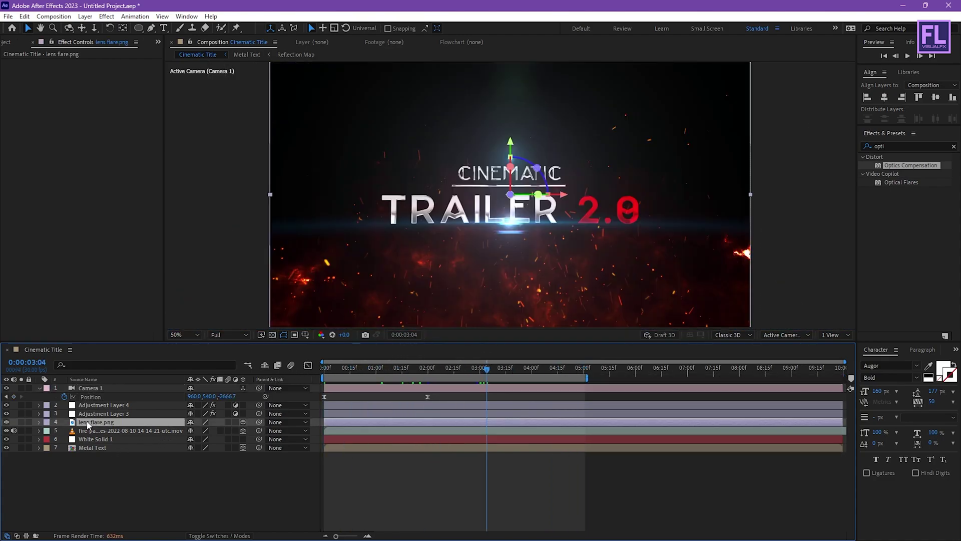
{"action": "left_click", "coordinate": [38, 388]}
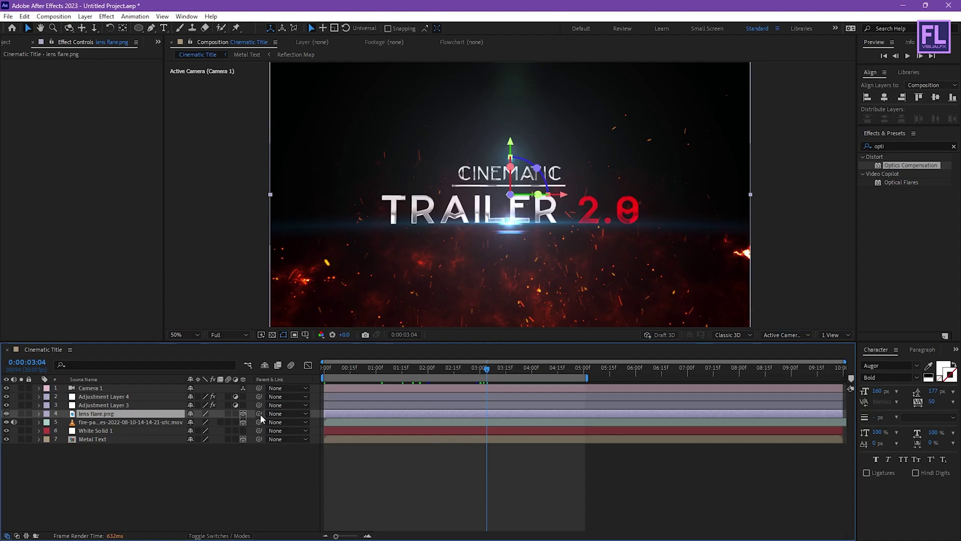
{"action": "left_click_drag", "start_coordinate": [258, 414], "coordinate": [95, 441]}
Add a Scale keyframe of 149% on the Metal Text layer at 0:00:00:00.
{"action": "left_click", "coordinate": [98, 440]}
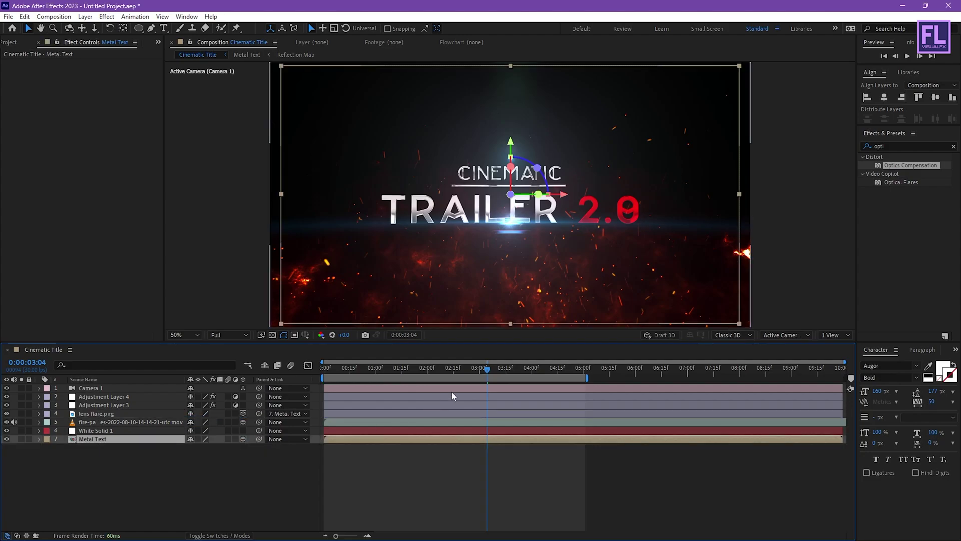
{"action": "left_click", "coordinate": [453, 368]}
{"action": "key", "text": "Home"}
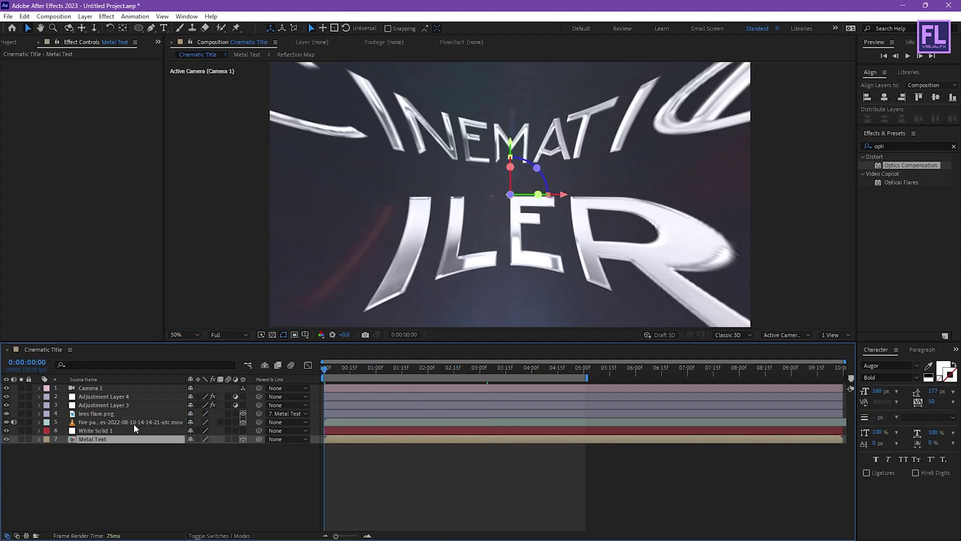
{"action": "key", "text": "s"}
{"action": "left_click", "coordinate": [64, 447]}
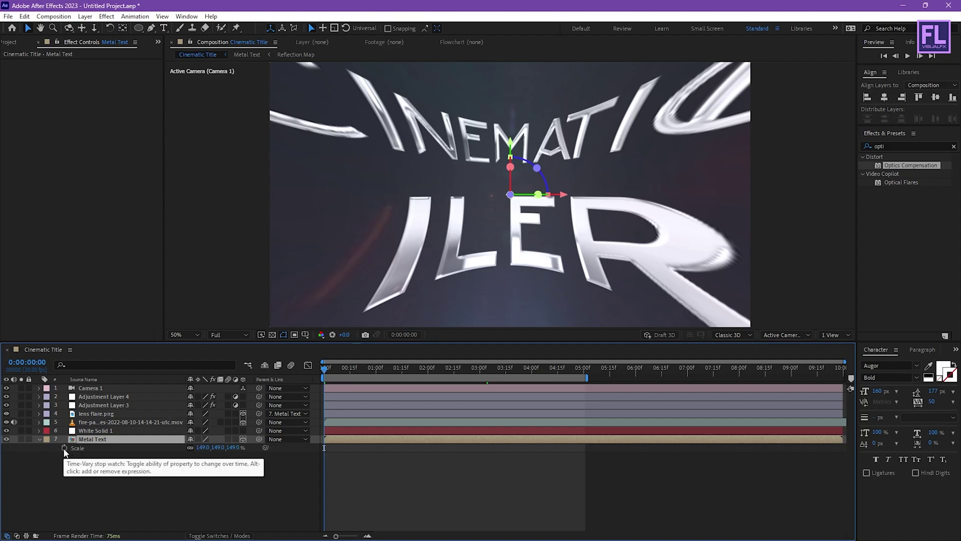
Add a Scale keyframe of 140% on the Metal Text layer at 0:00:05:00 and check the animation.
{"action": "left_click_drag", "start_coordinate": [332, 366], "coordinate": [582, 377]}
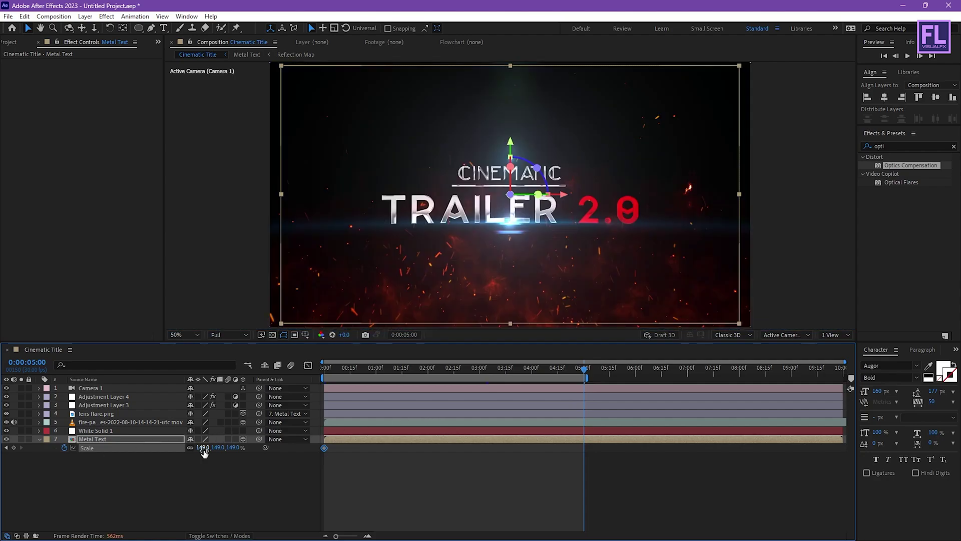
{"action": "mouse_move", "coordinate": [204, 450]}
{"action": "left_mouse_down"}
{"action": "mouse_move", "coordinate": [190, 452]}
{"action": "mouse_move", "coordinate": [199, 449]}
{"action": "left_mouse_up"}
{"action": "left_click", "coordinate": [189, 482]}
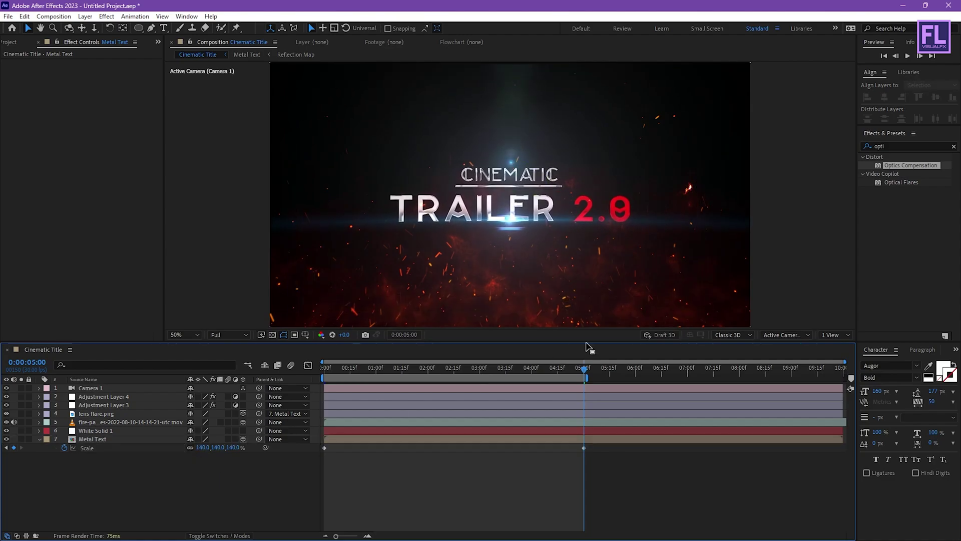
{"action": "left_click_drag", "start_coordinate": [576, 376], "coordinate": [448, 373]}
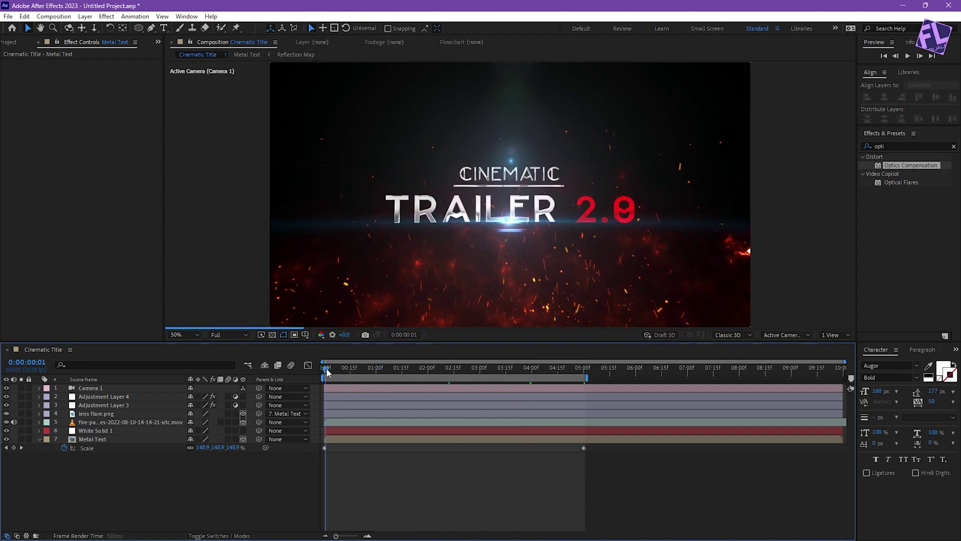
{"action": "left_click", "coordinate": [327, 369]}
{"action": "left_click", "coordinate": [409, 369]}
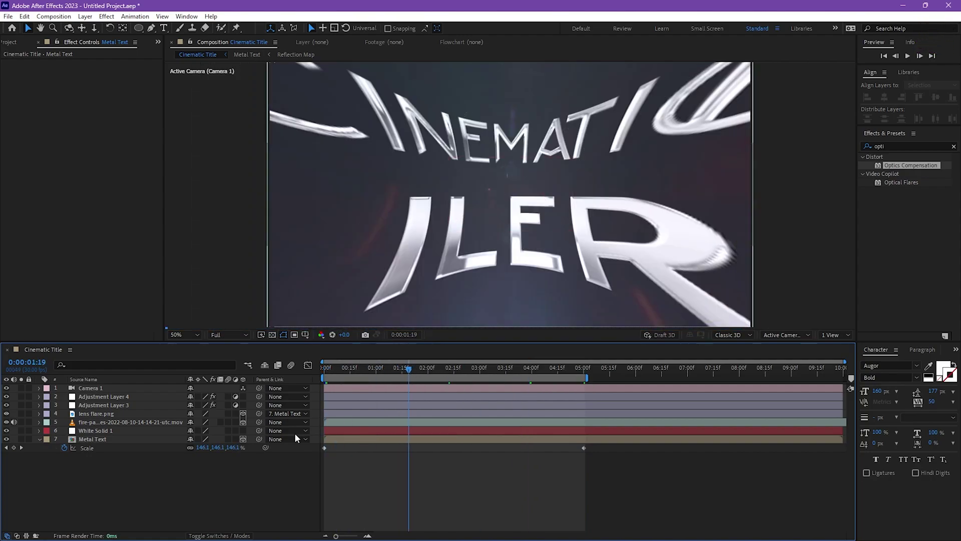
{"action": "left_click", "coordinate": [40, 439]}
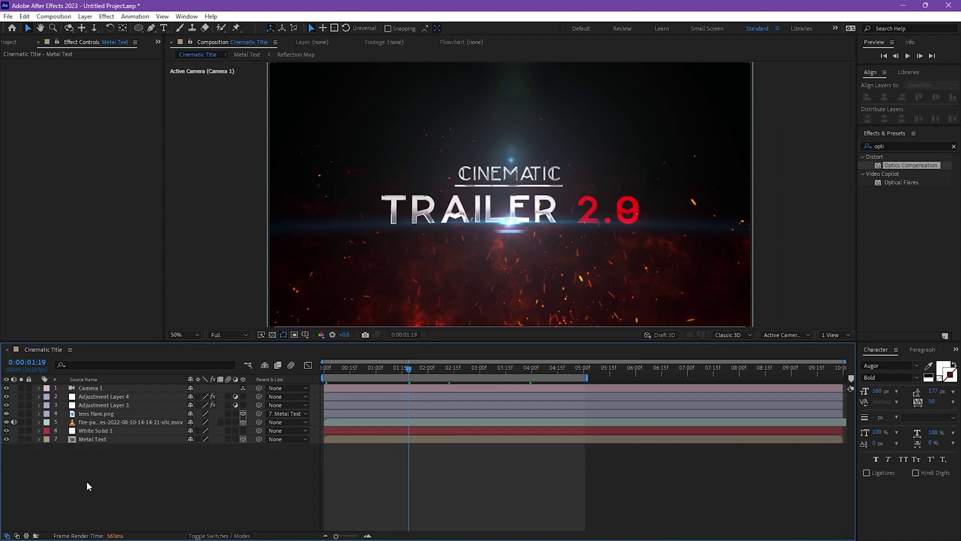
Create a black 1920 x 1080 px solid as the top layer of the composition.
{"action": "right_click", "coordinate": [99, 460]}
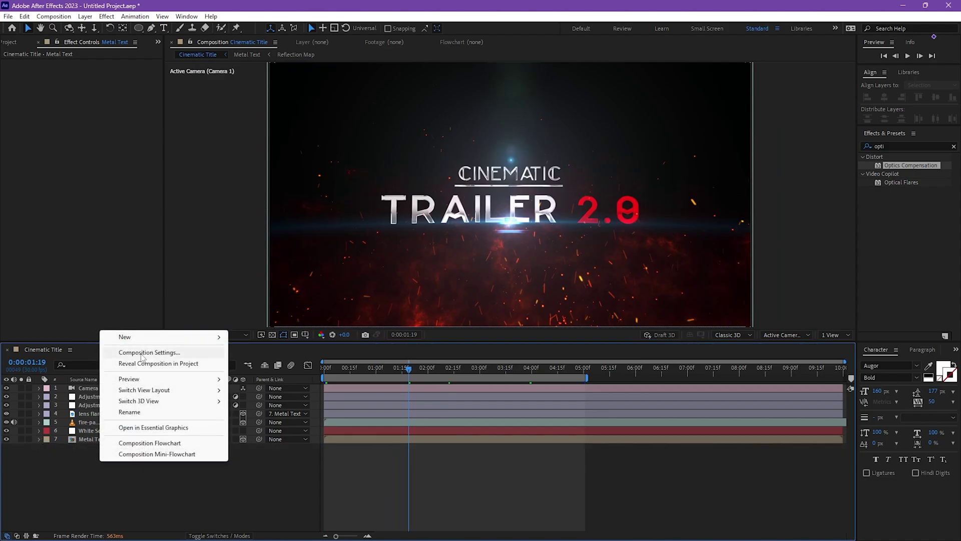
{"action": "mouse_move", "coordinate": [201, 337]}
{"action": "left_click", "coordinate": [293, 365]}
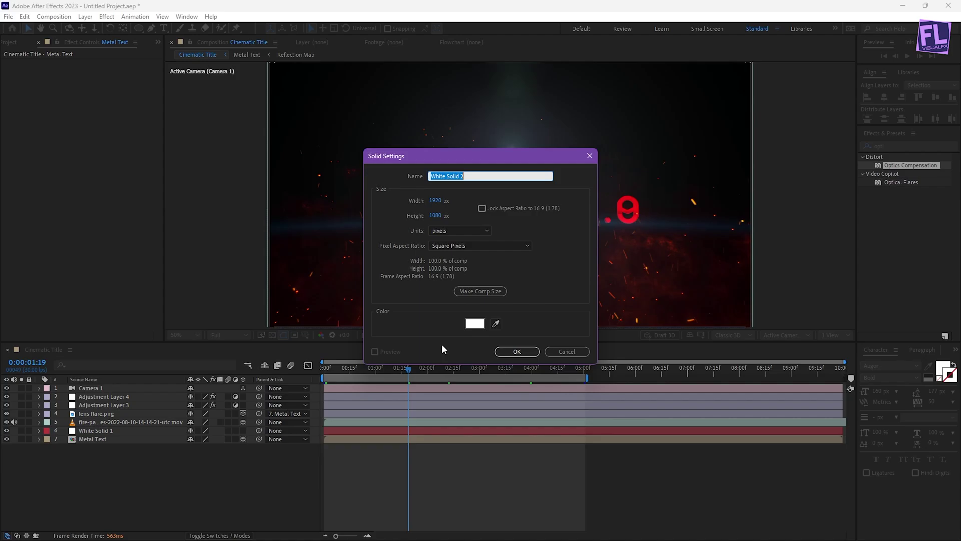
{"action": "left_click", "coordinate": [475, 323]}
{"action": "left_click", "coordinate": [162, 322]}
{"action": "left_click", "coordinate": [381, 198]}
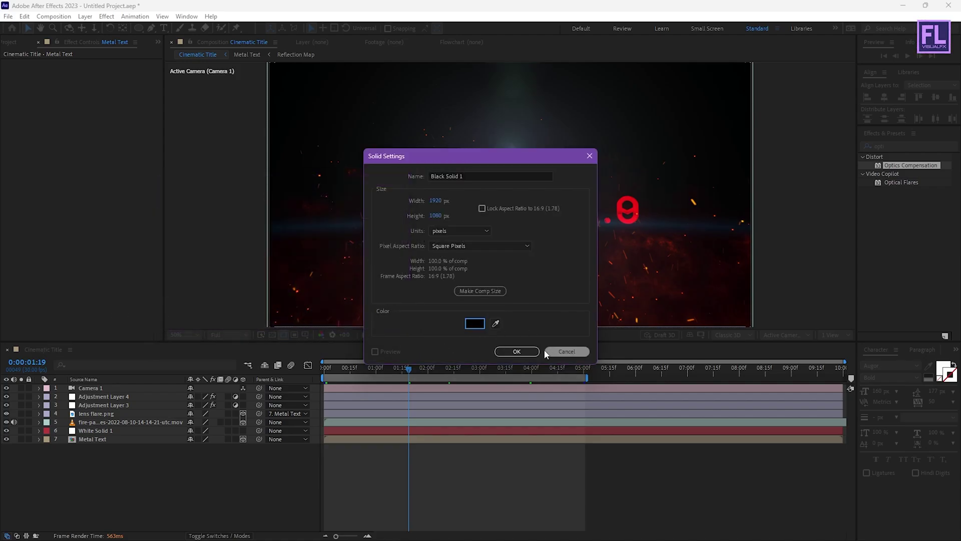
{"action": "left_click", "coordinate": [517, 351]}
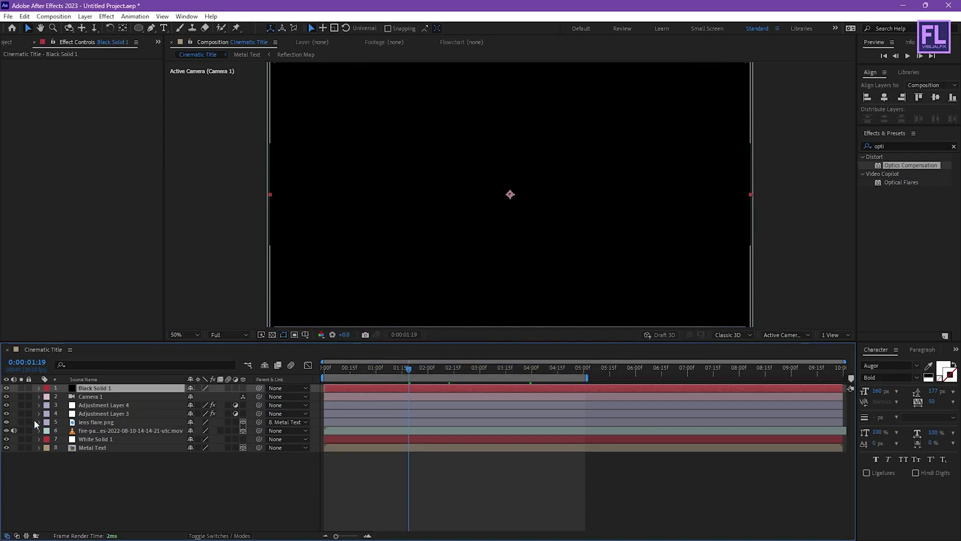
Add a full-frame rectangular mask to Black Solid 1 and pull its top and bottom edges inward symmetrically.
{"action": "left_click", "coordinate": [139, 28]}
{"action": "left_click", "coordinate": [185, 27]}
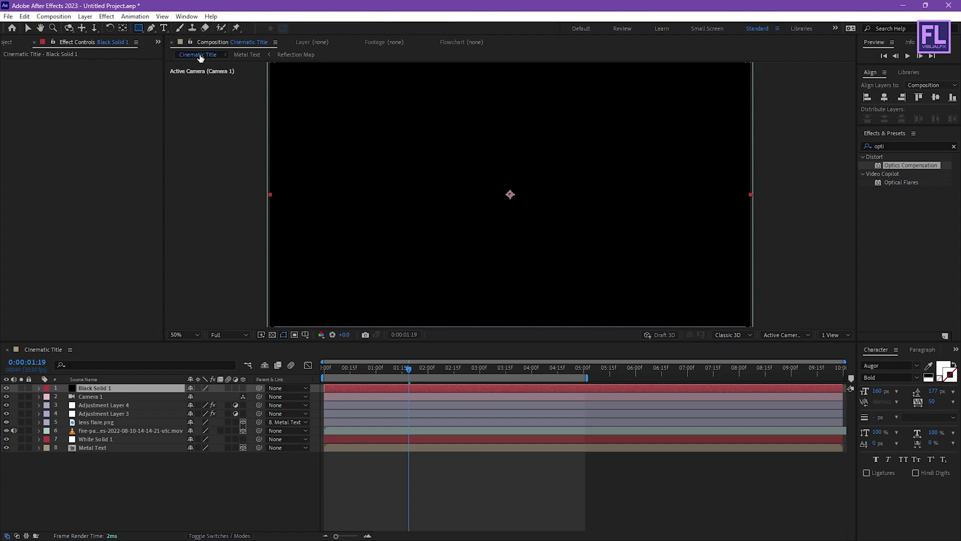
{"action": "double_click", "coordinate": [139, 29]}
{"action": "key", "text": "comma"}
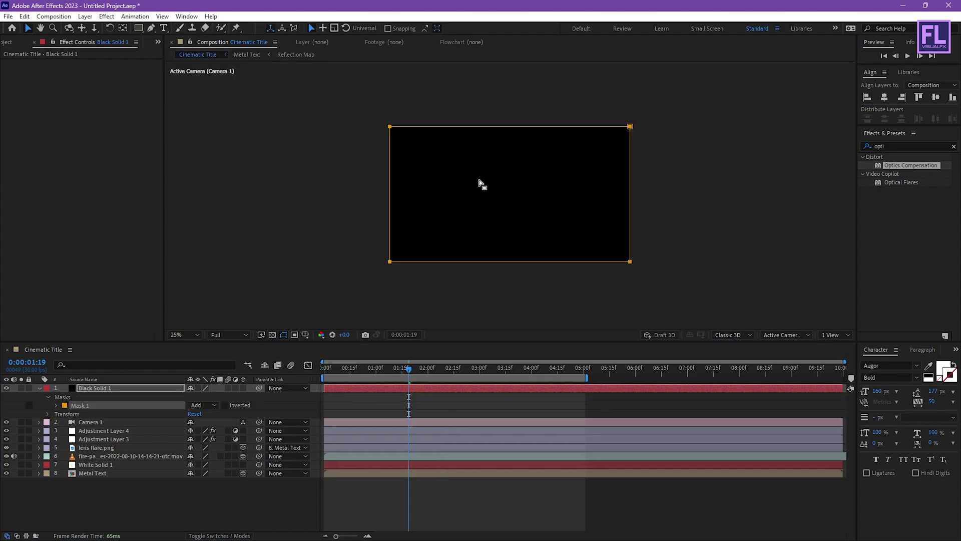
{"action": "left_click", "coordinate": [505, 129]}
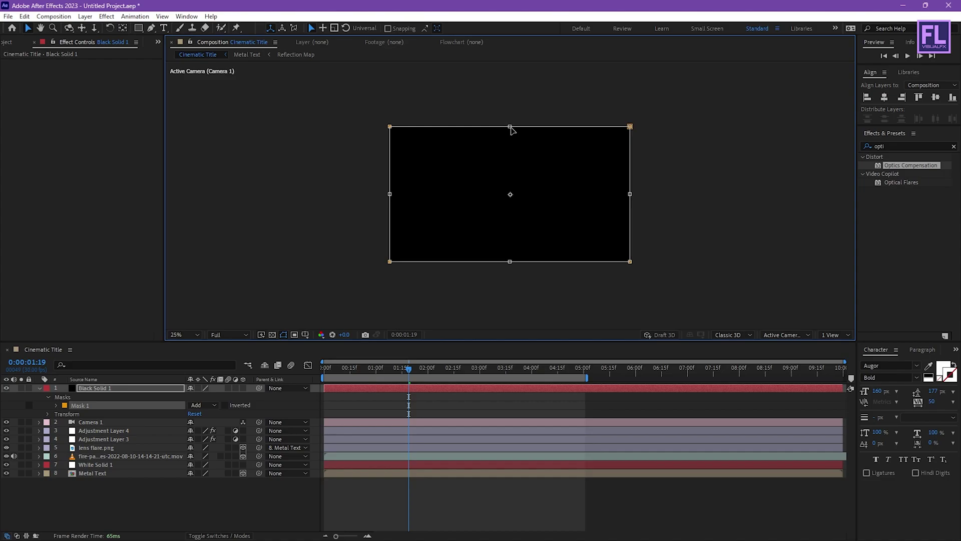
{"action": "left_click_drag", "start_coordinate": [511, 128], "coordinate": [510, 142]}
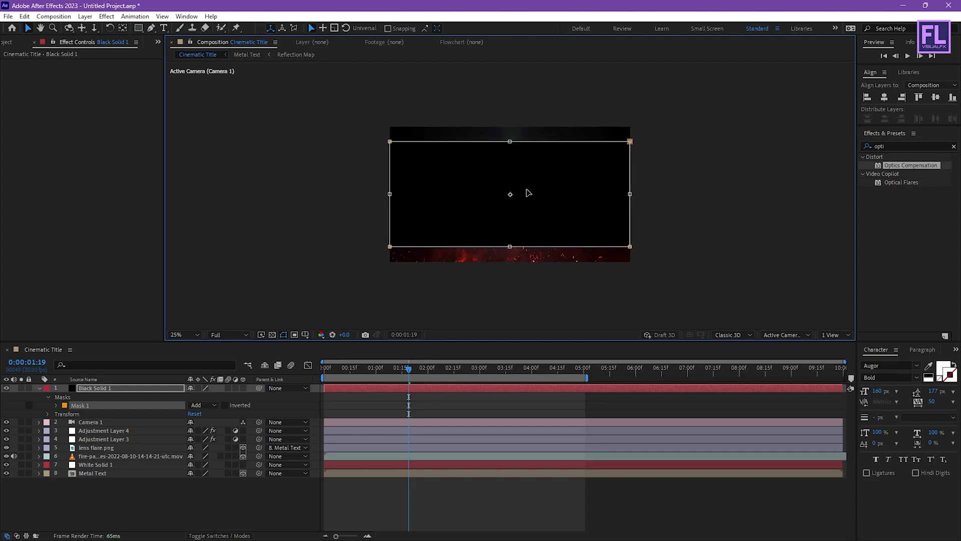
Invert Mask 1 on Black Solid 1 to form cinematic letterbox bars.
{"action": "key", "text": "period"}
{"action": "key", "text": "period"}
{"action": "left_click", "coordinate": [224, 405]}
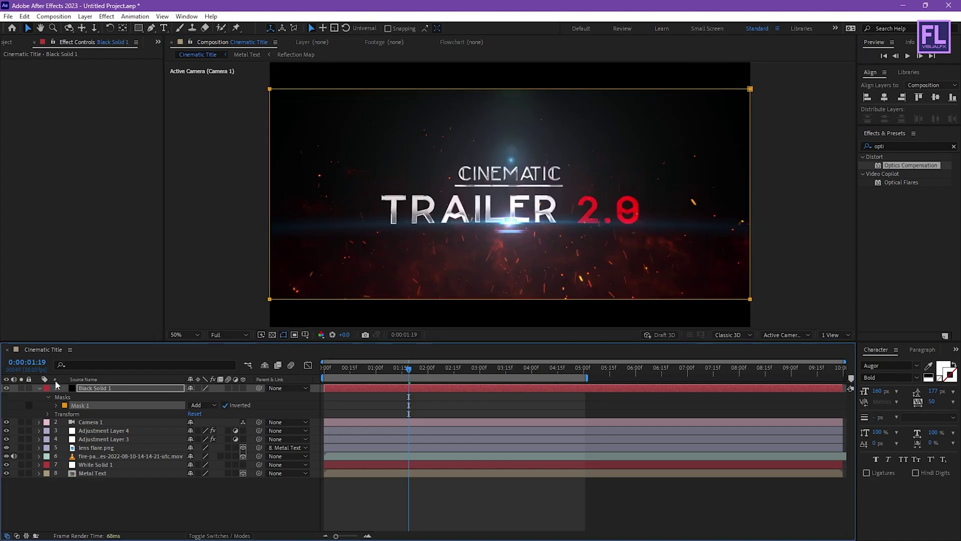
{"action": "left_click", "coordinate": [38, 388]}
Set the viewer magnification to Fit up to 100% and preview the finished title animation from 0:00:00:00.
{"action": "left_click", "coordinate": [228, 334]}
{"action": "left_click", "coordinate": [184, 335]}
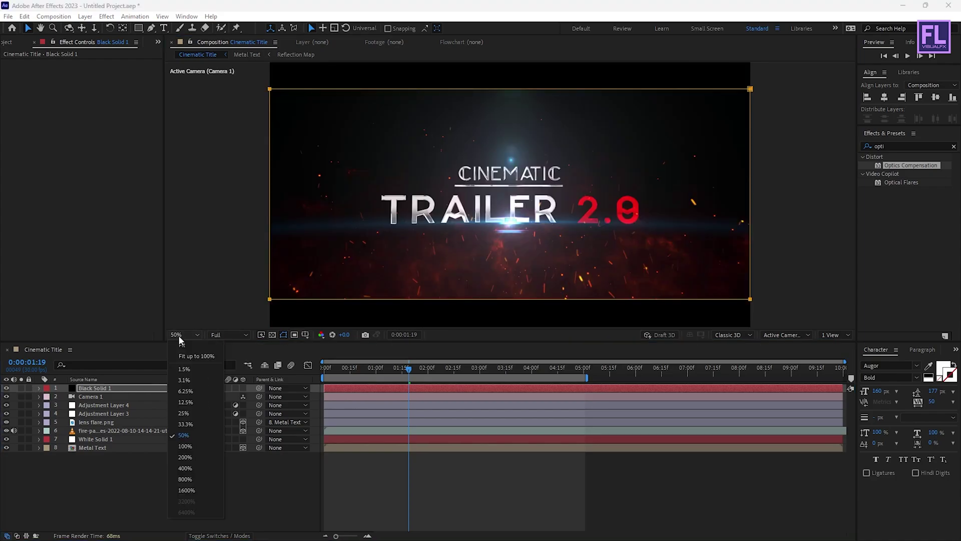
{"action": "left_click", "coordinate": [190, 356]}
{"action": "left_click", "coordinate": [154, 489]}
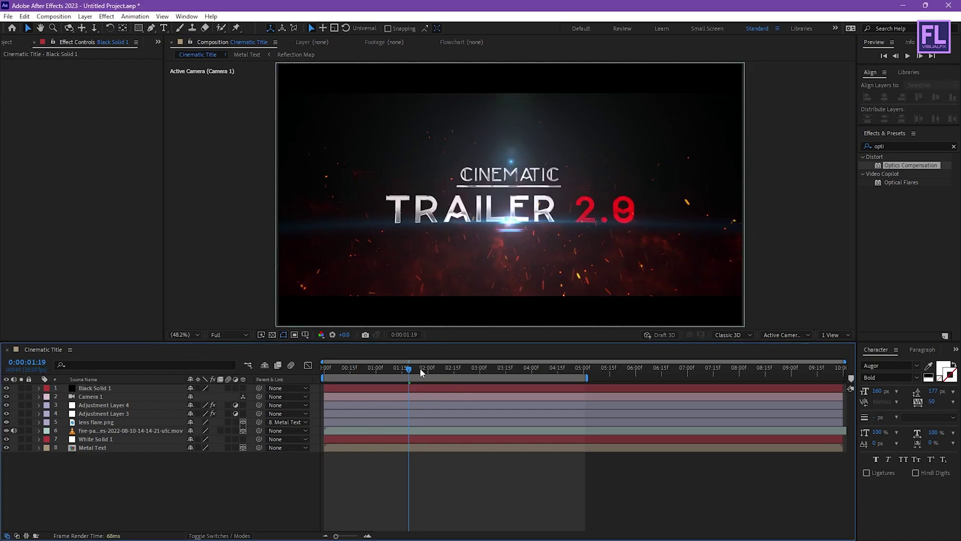
{"action": "key", "text": "Home"}
{"action": "left_click", "coordinate": [235, 390]}
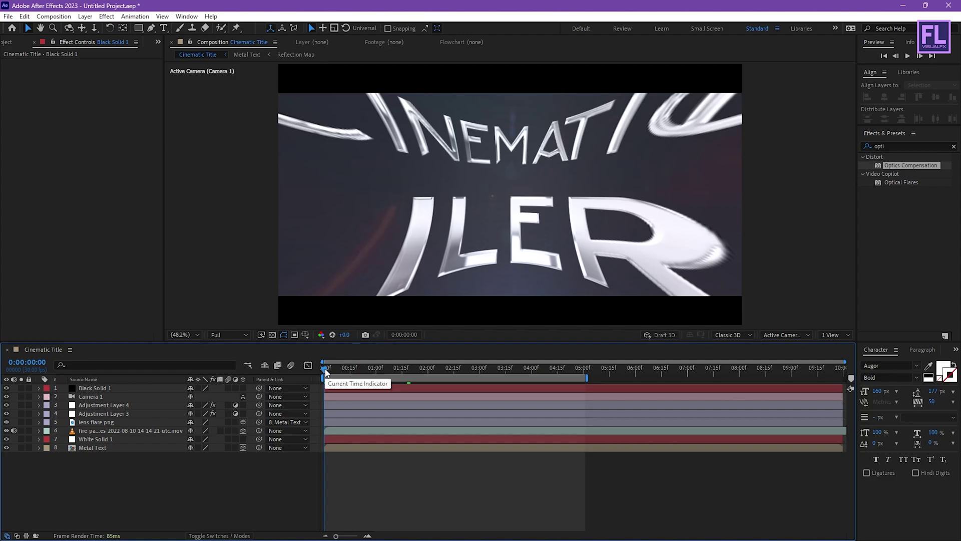
{"action": "key", "text": "space"}
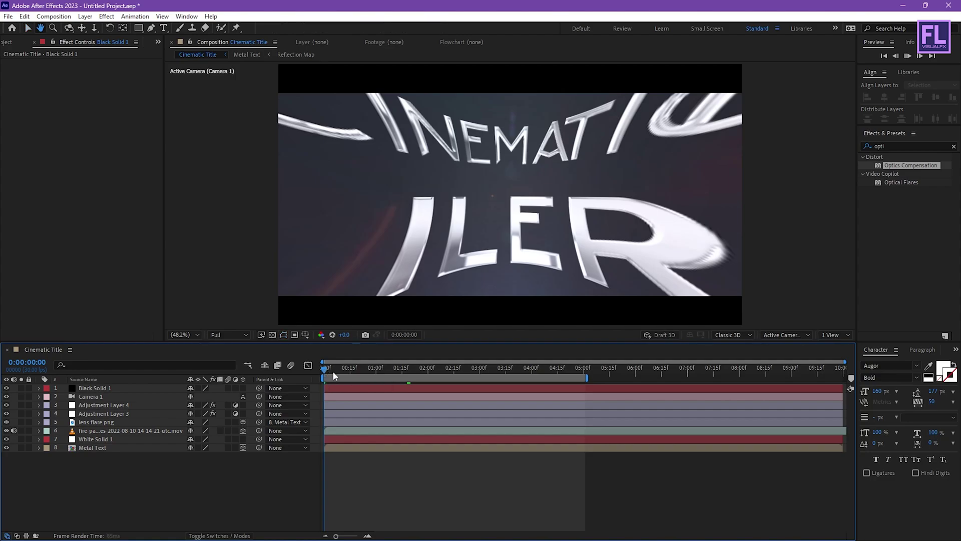